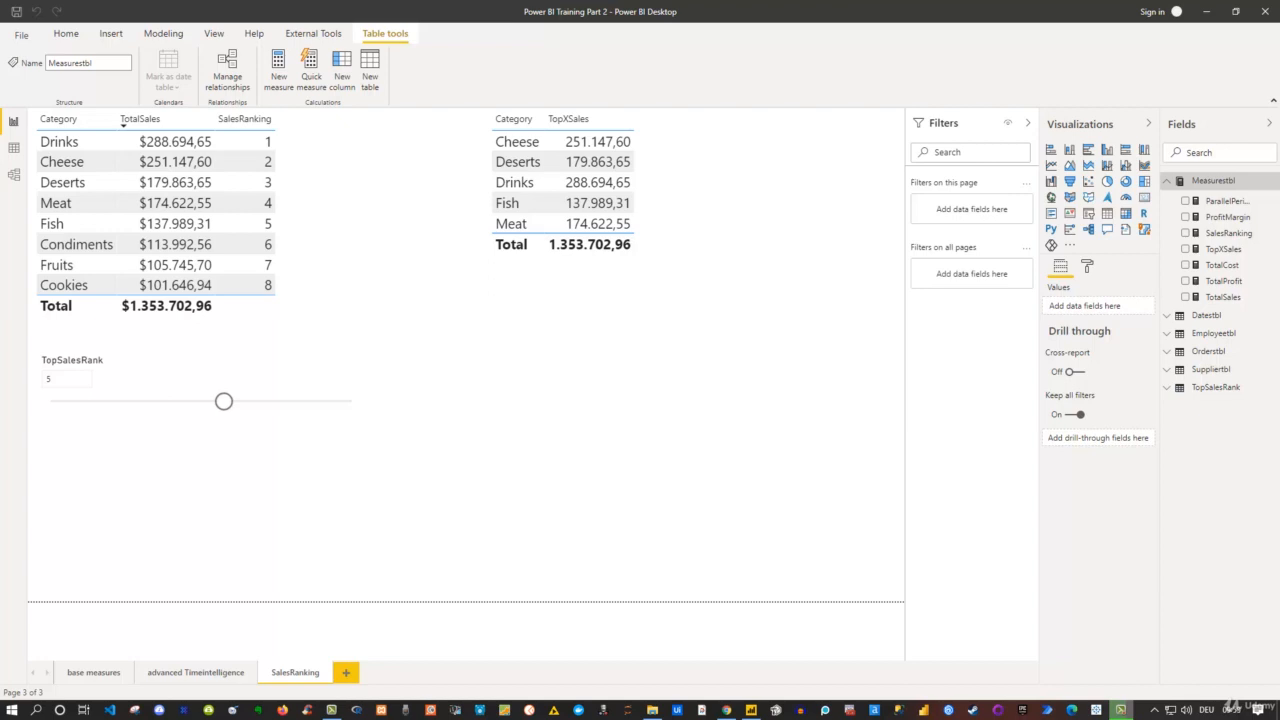
Step: Create a new measure in Measurestbl named CumSales, with the formula editor expanded and its text enlarged
{"action": "right_click", "coordinate": [1200, 184]}
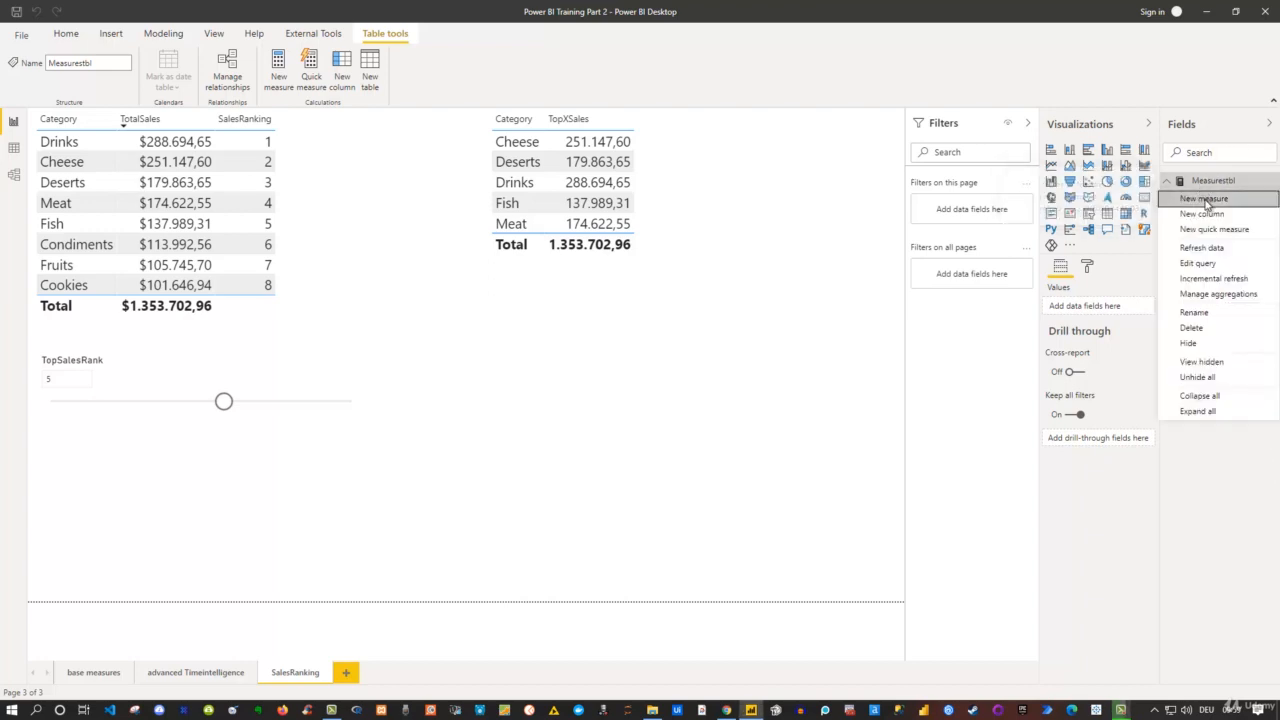
{"action": "left_click", "coordinate": [1207, 200]}
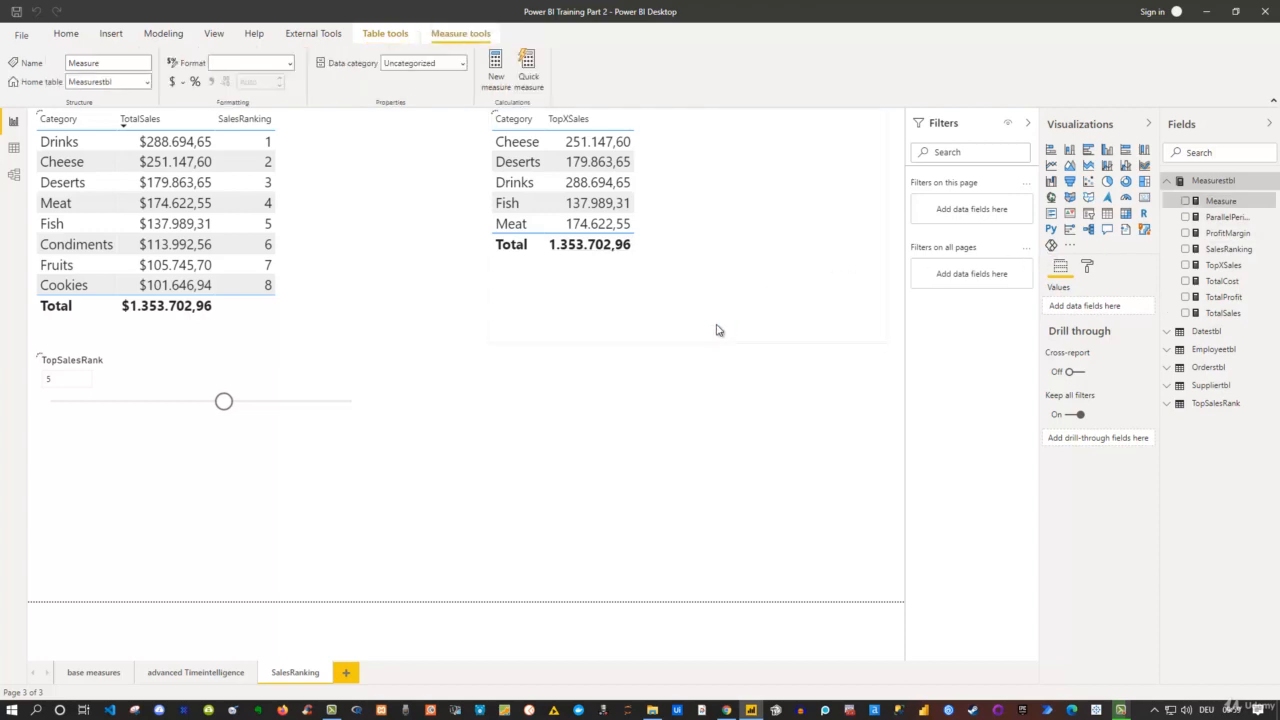
{"action": "left_click", "coordinate": [1017, 119]}
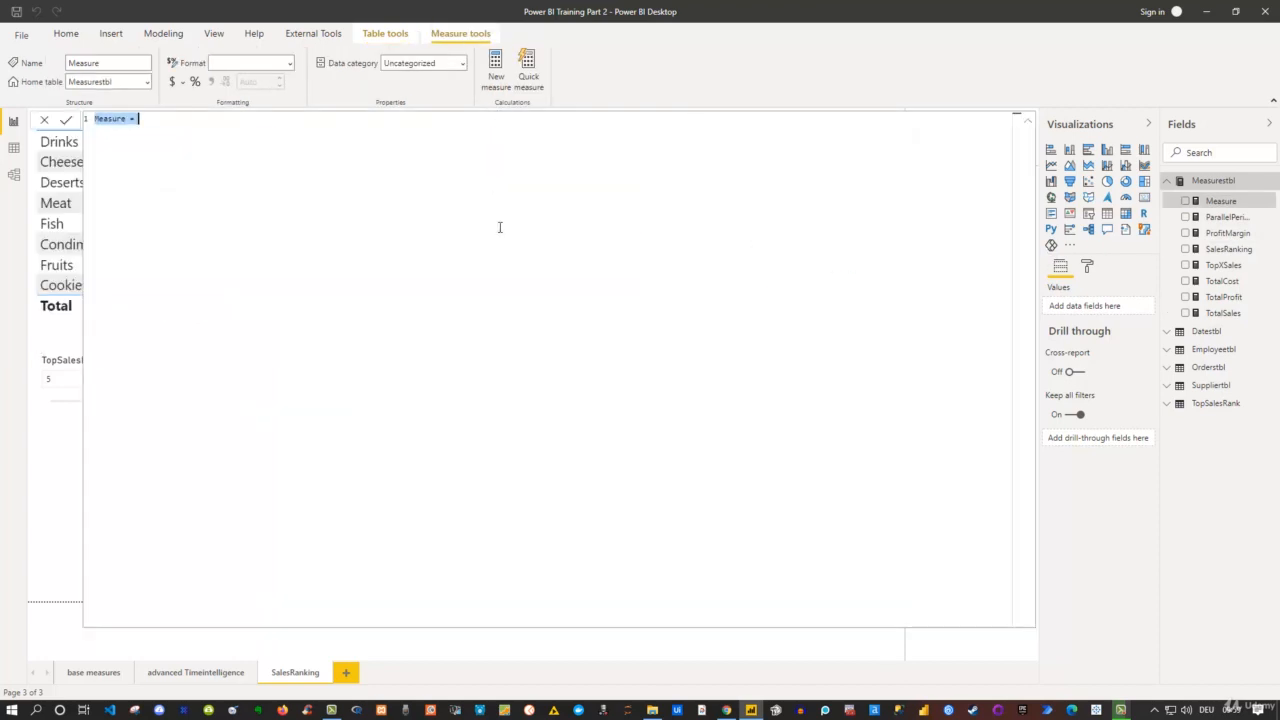
{"action": "scroll", "coordinate": [300, 280], "scroll_direction": "up", "scroll_amount": 4, "text": "ctrl"}
{"action": "scroll", "coordinate": [300, 280], "scroll_direction": "up", "scroll_amount": 4, "text": "ctrl"}
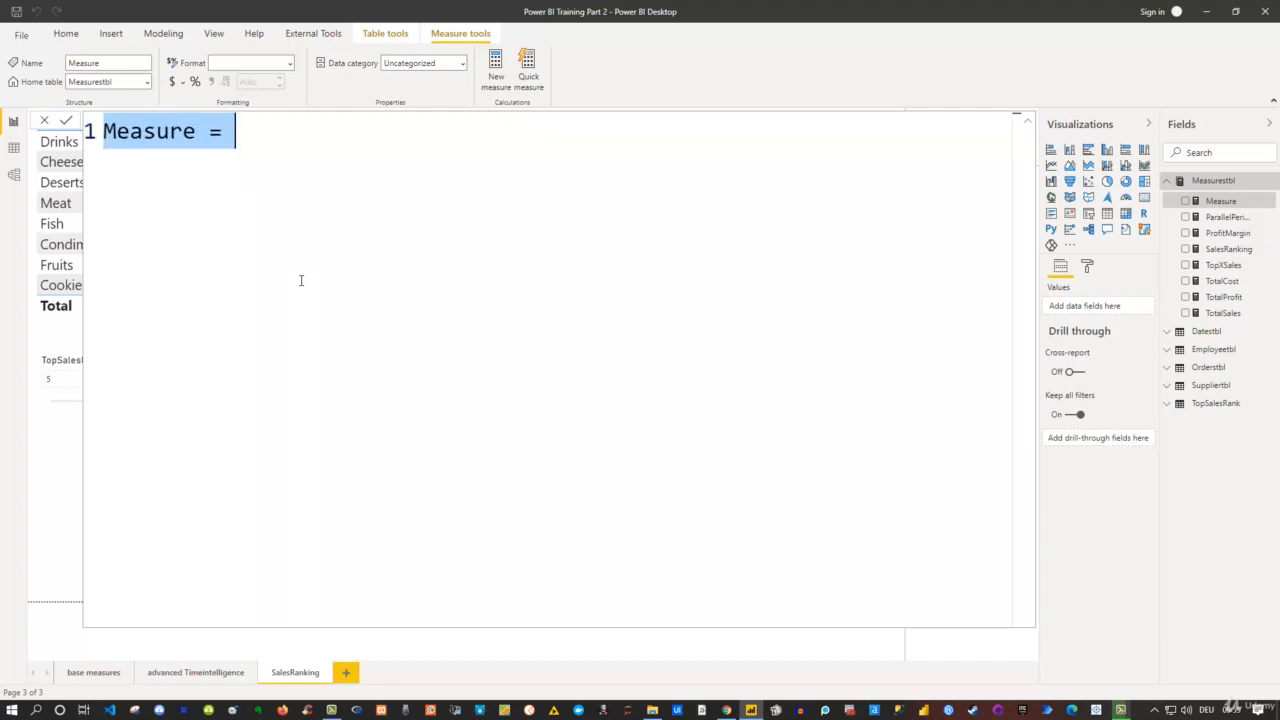
{"action": "type", "text": "C"}
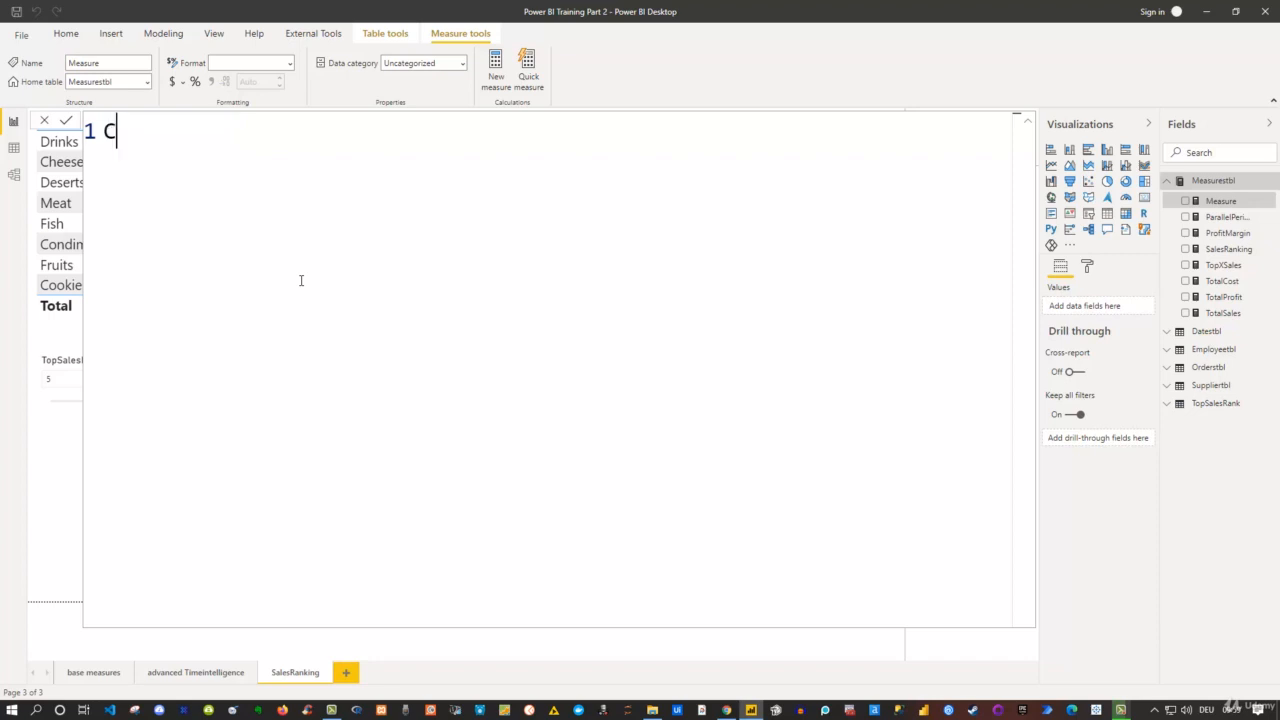
{"action": "type", "text": "umSales"}
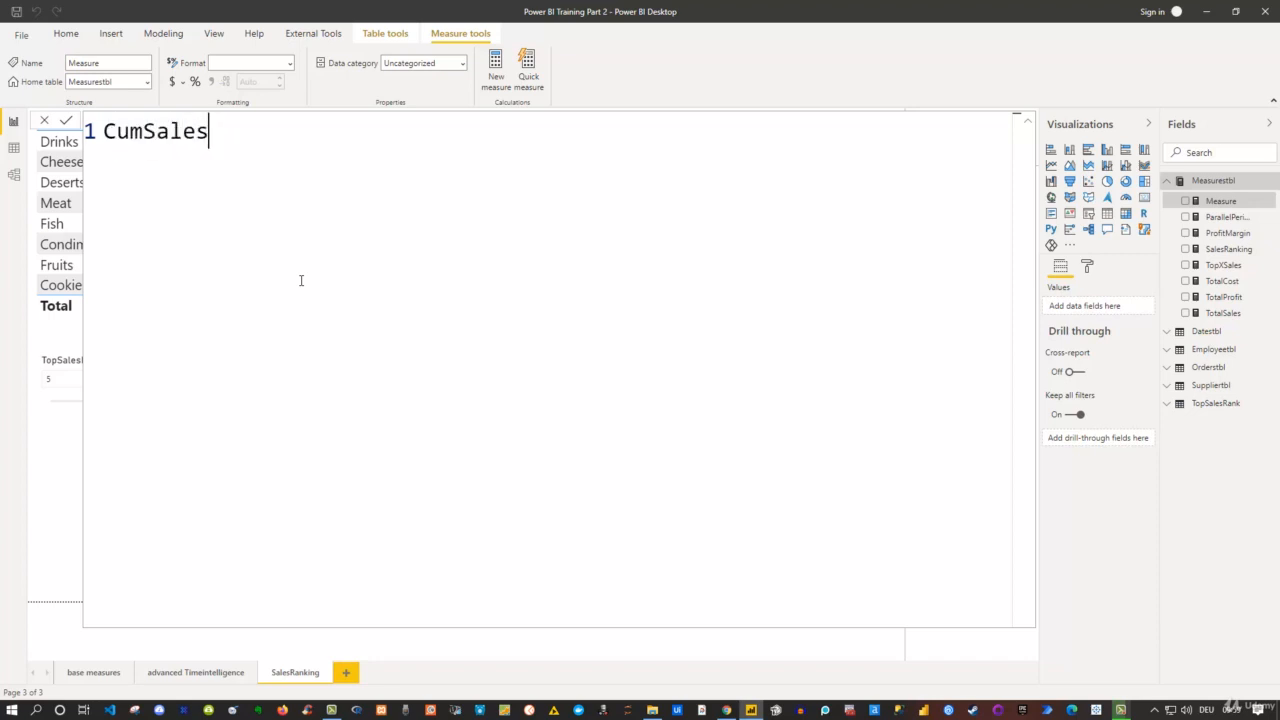
{"action": "type", "text": "  ="}
{"action": "key", "text": "BackSpace"}
{"action": "key", "text": "BackSpace"}
{"action": "type", "text": "="}
Step: Start the CumSales formula with CALCULATE and [TotalSales] as its expression, ready for a filter argument
{"action": "type", "text": "Cal"}
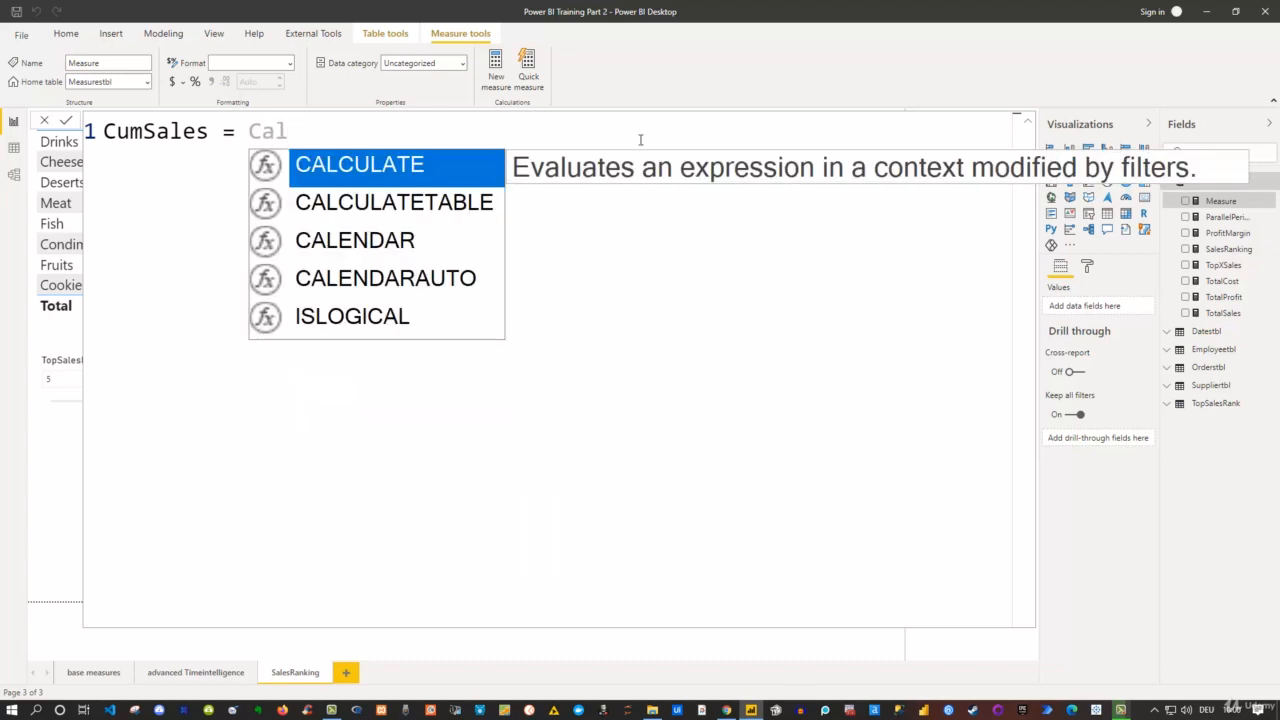
{"action": "key", "text": "Tab"}
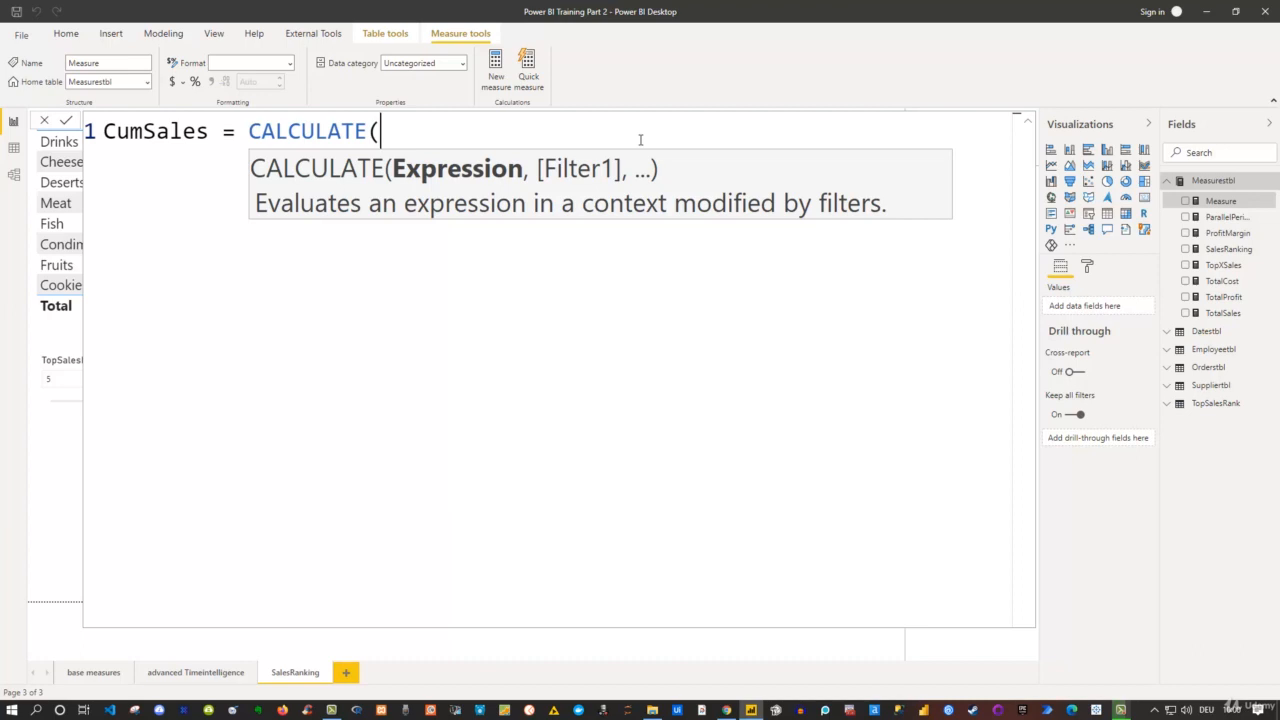
{"action": "type", "text": "Totals"}
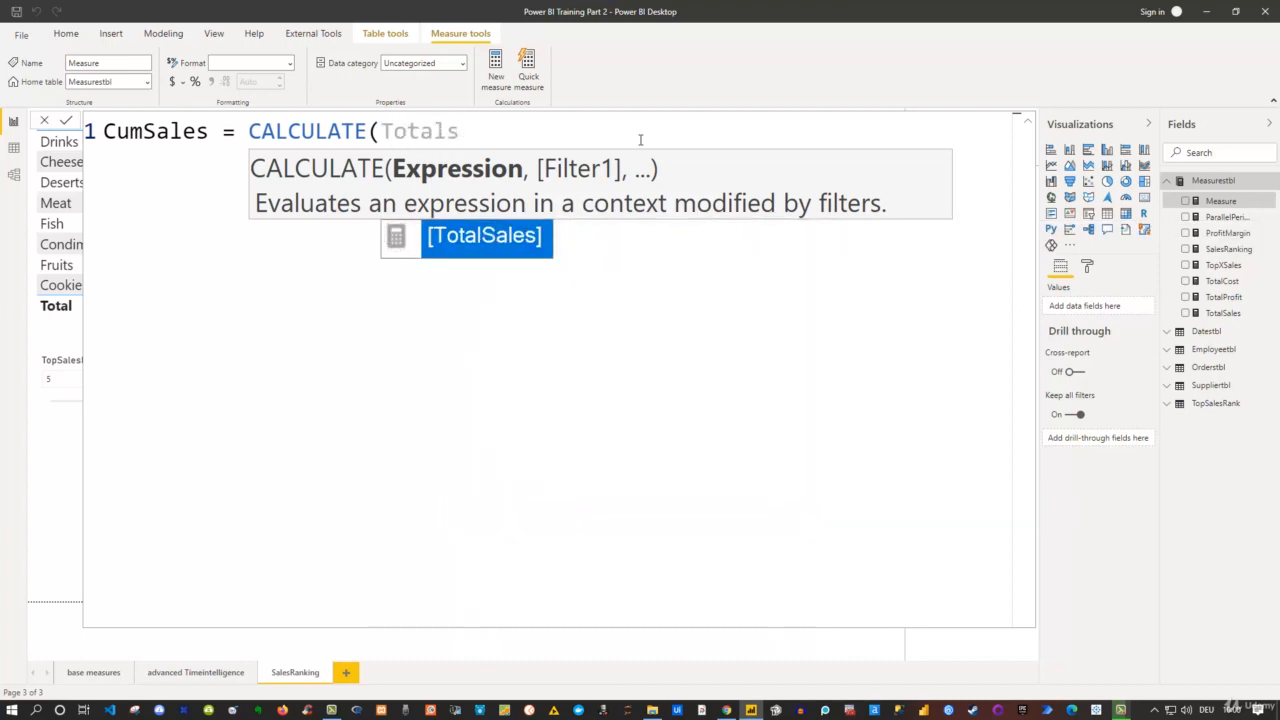
{"action": "key", "text": "Tab"}
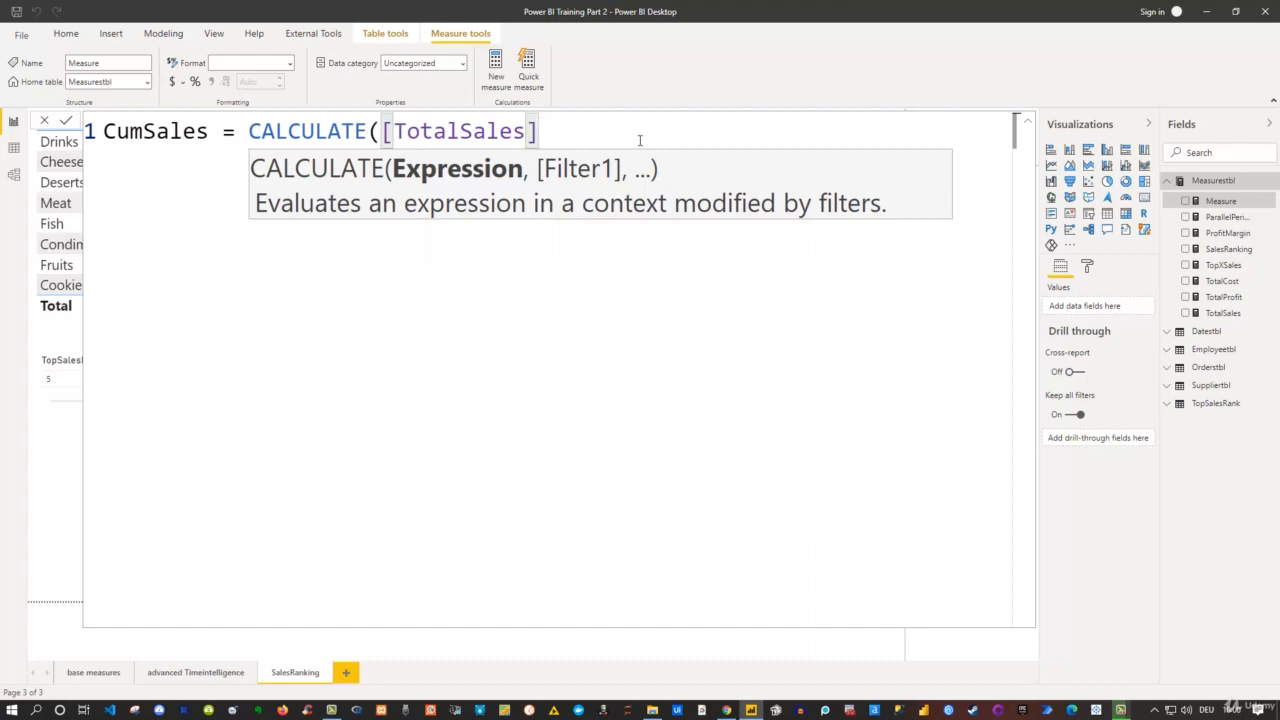
{"action": "type", "text": ","}
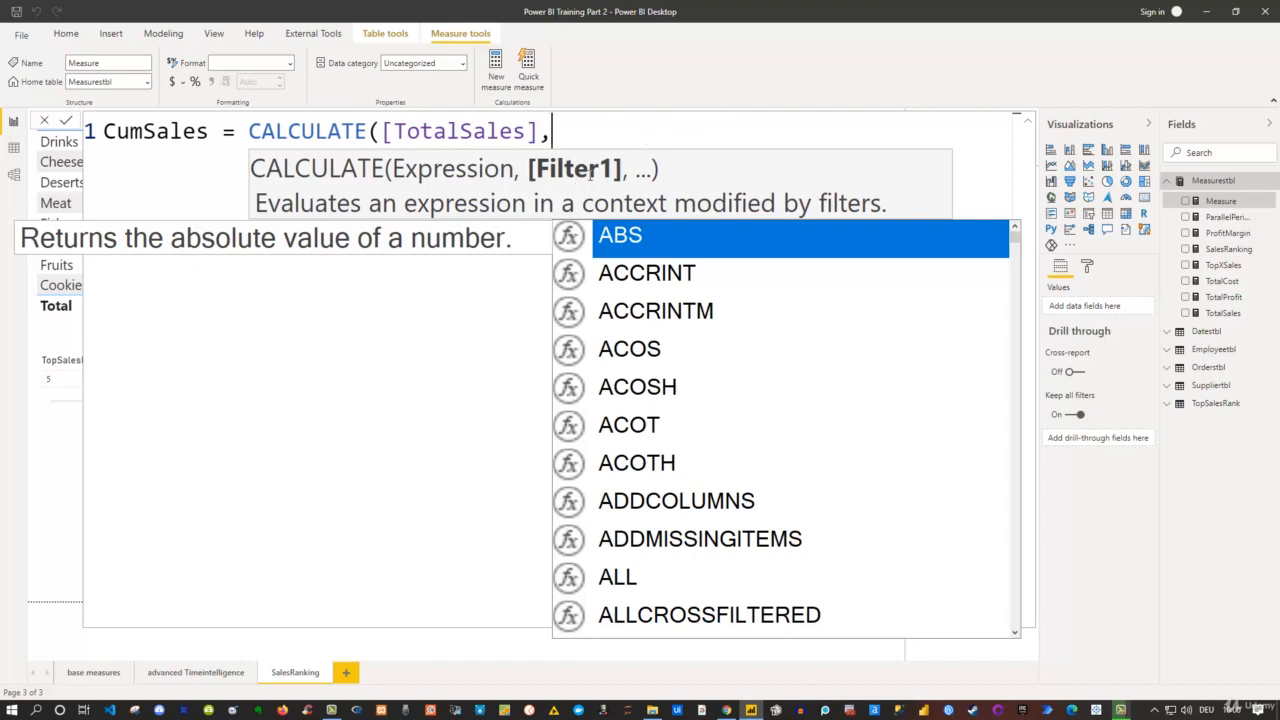
Step: Add a FILTER function as the filter argument, using ALLSELECTED(Datestbl[Date]) as its table
{"action": "type", "text": "Fil"}
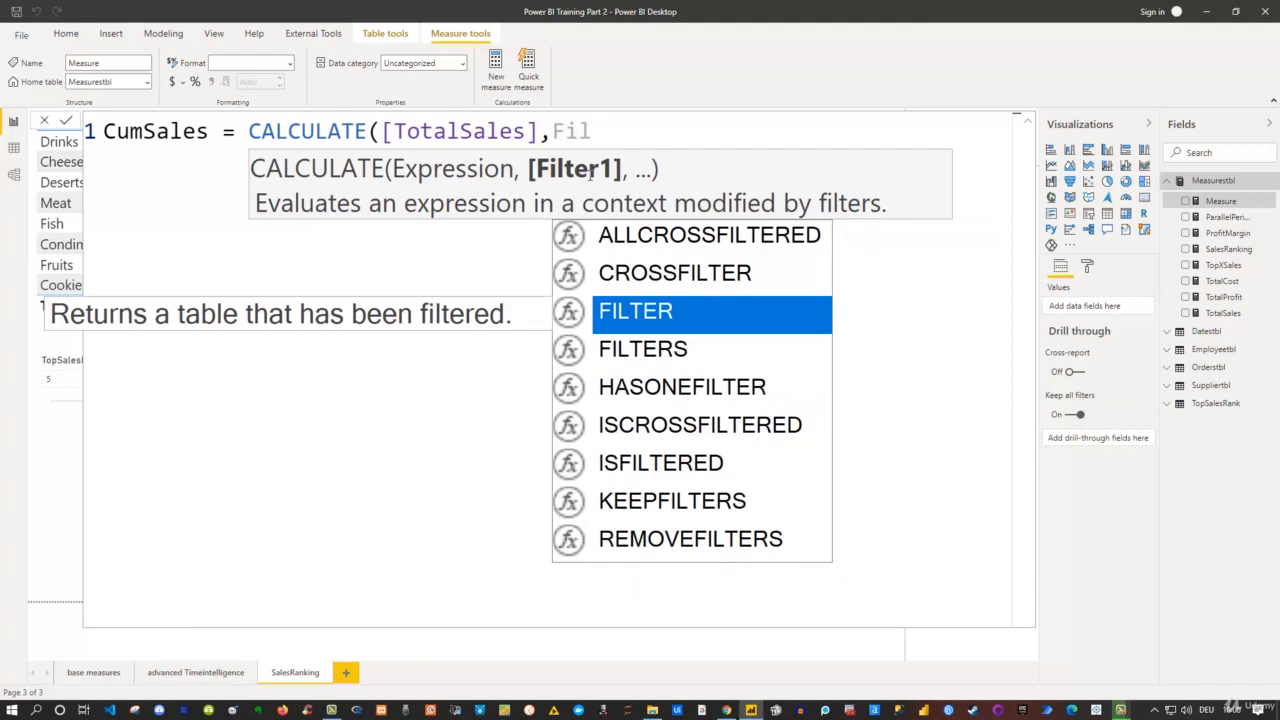
{"action": "key", "text": "Tab"}
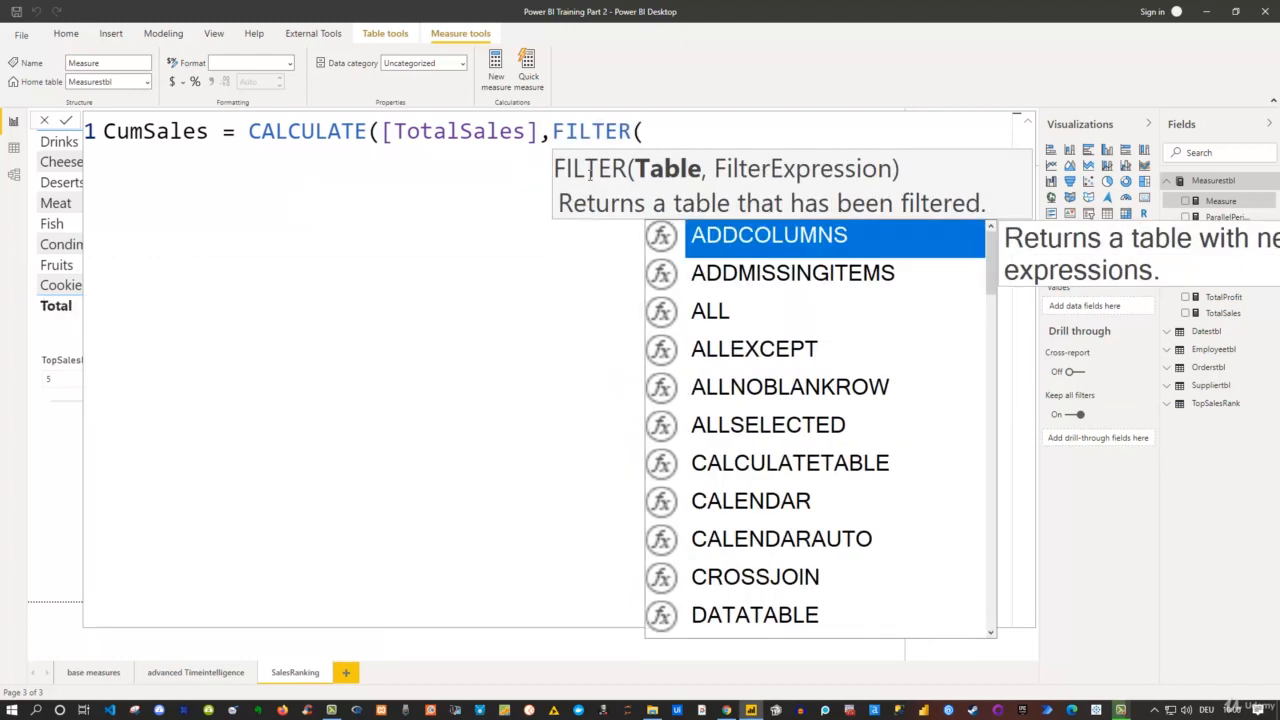
{"action": "type", "text": "ALls"}
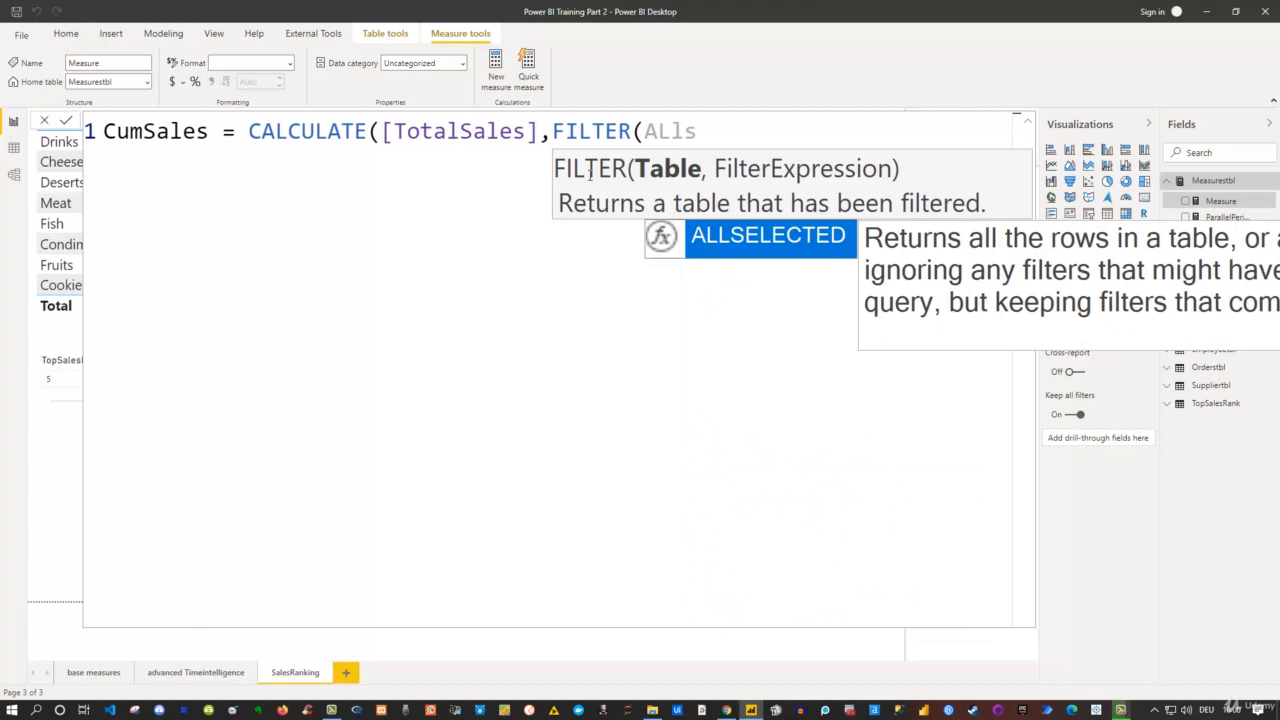
{"action": "key", "text": "Tab"}
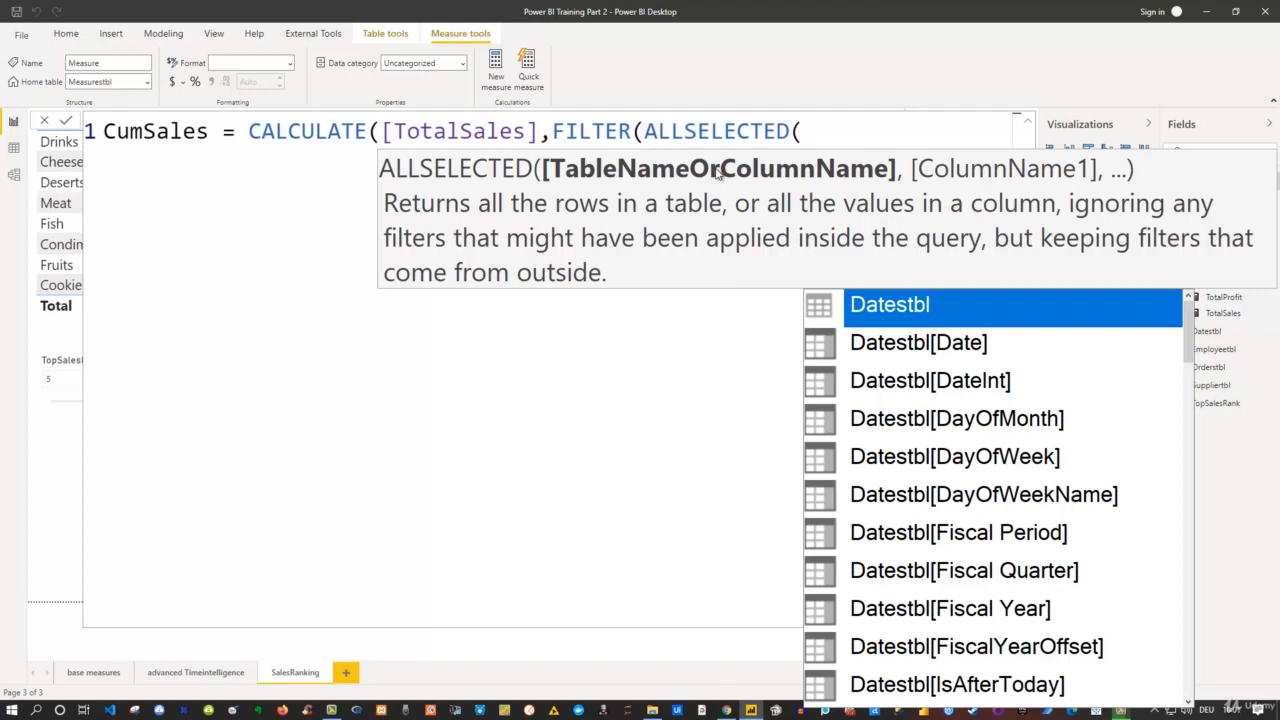
{"action": "type", "text": "dat"}
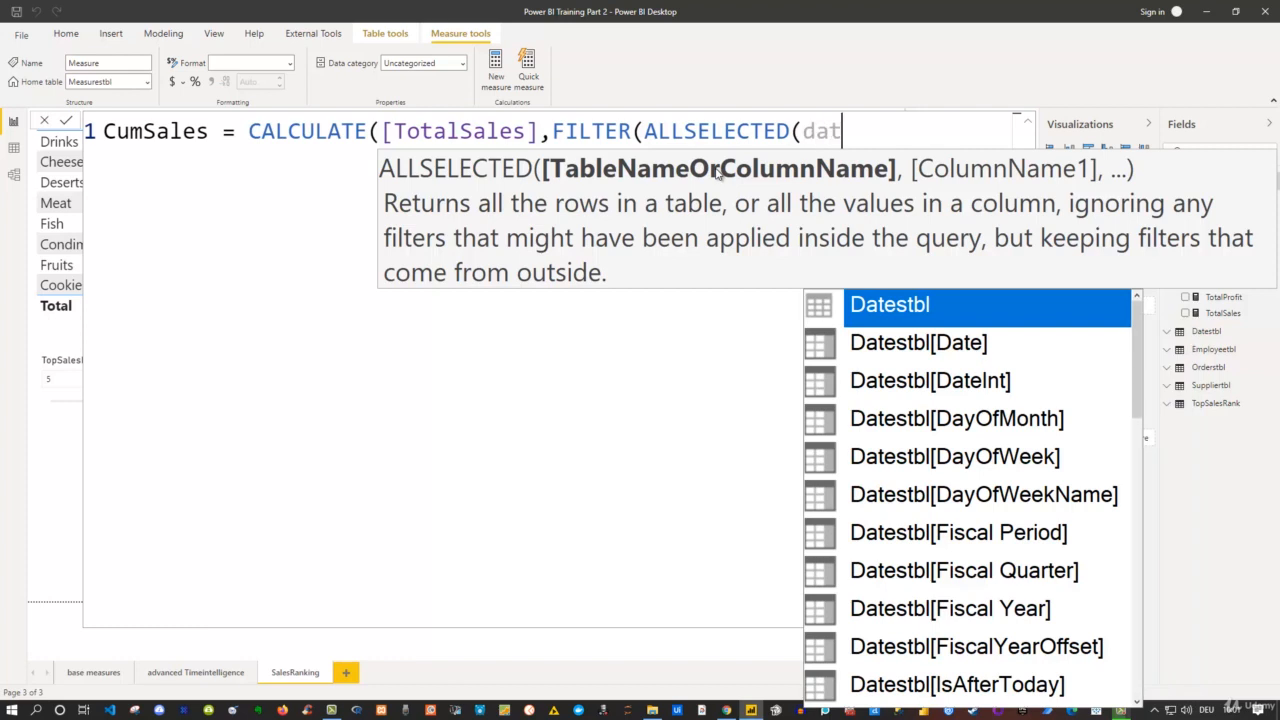
{"action": "key", "text": "Down"}
{"action": "key", "text": "Tab"}
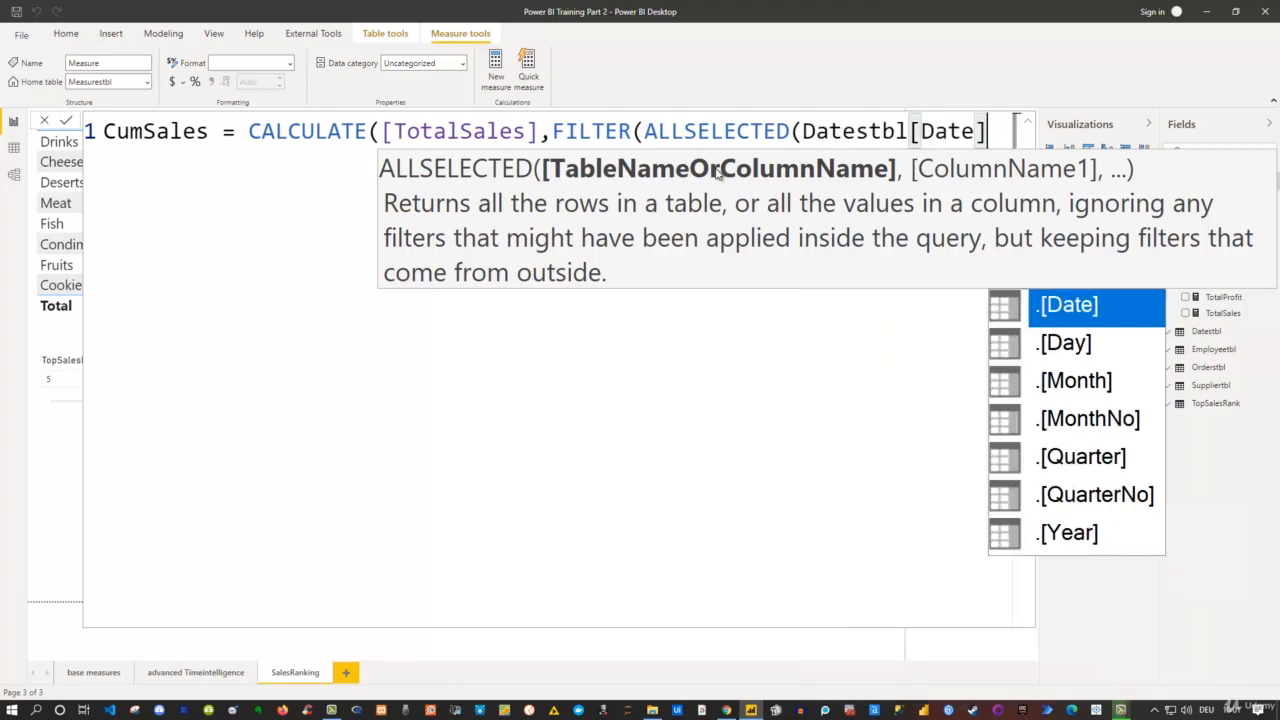
{"action": "type", "text": ")"}
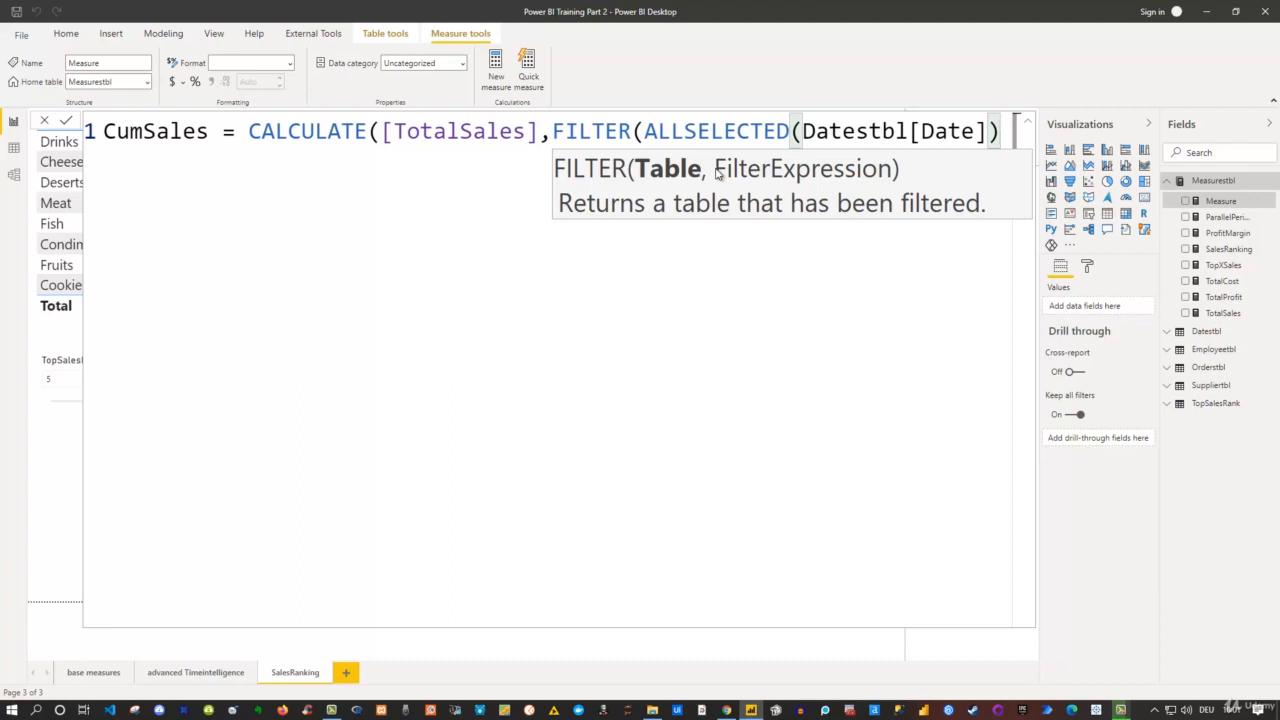
{"action": "key", "text": "shift+Return"}
{"action": "type", "text": ","}
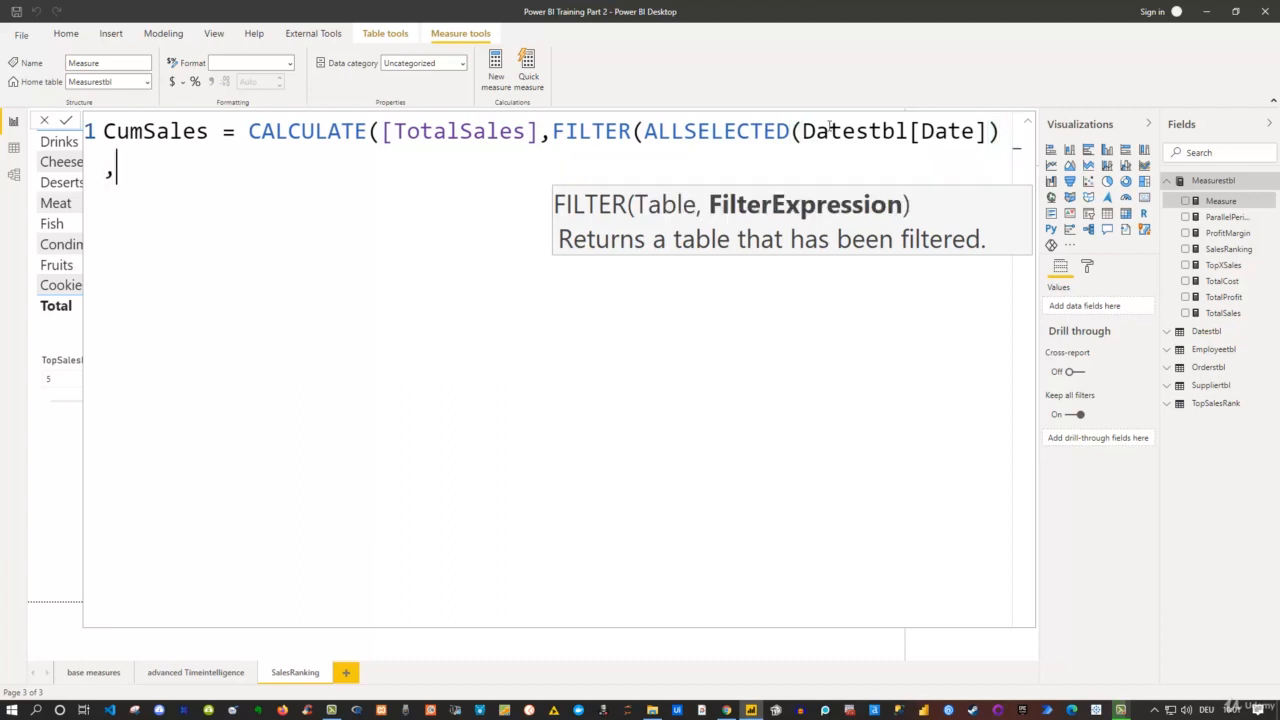
Step: Move the FILTER expression onto its own line and indent it three levels beneath CALCULATE
{"action": "left_click", "coordinate": [555, 125]}
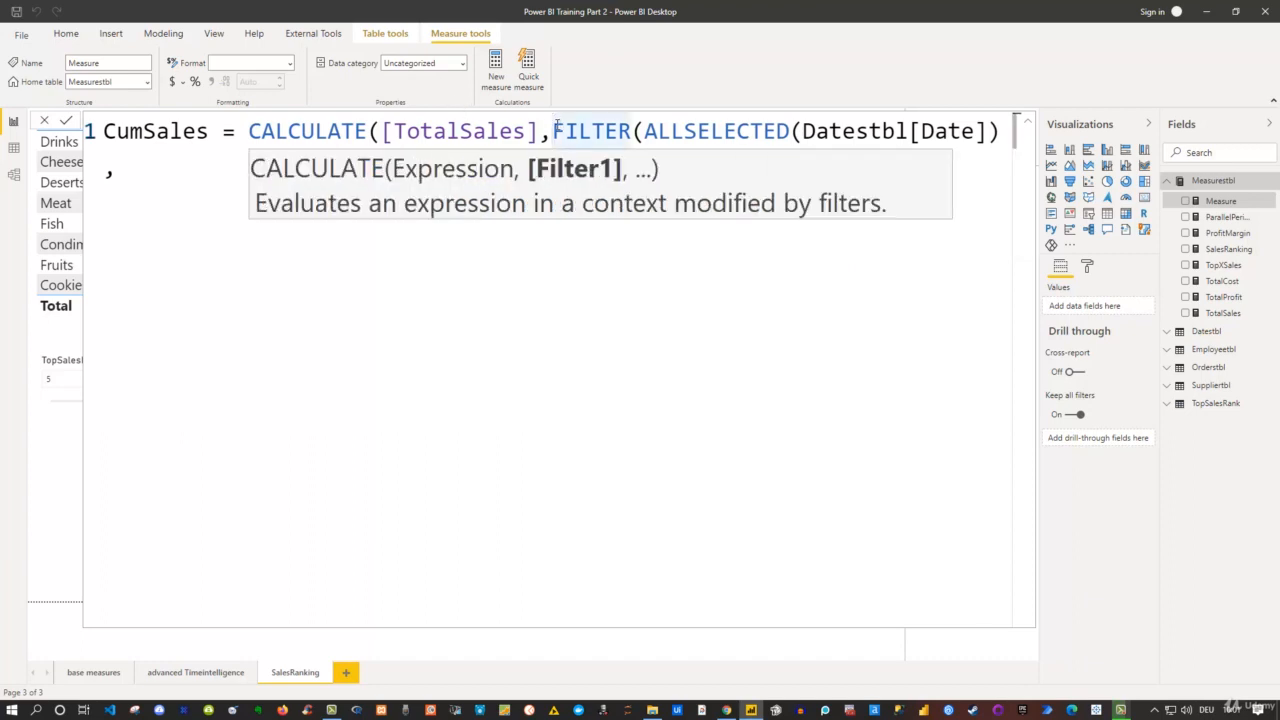
{"action": "key", "text": "shift+Return"}
{"action": "key", "text": "Tab"}
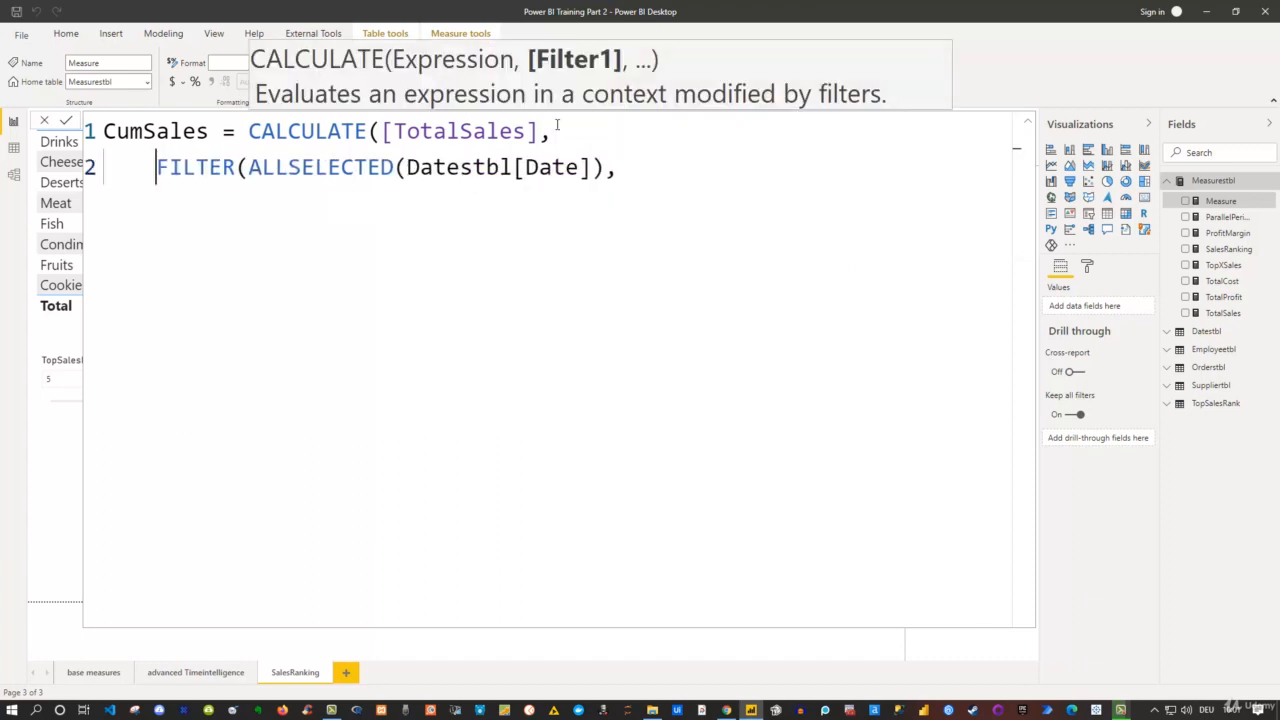
{"action": "key", "text": "Tab"}
{"action": "key", "text": "Tab"}
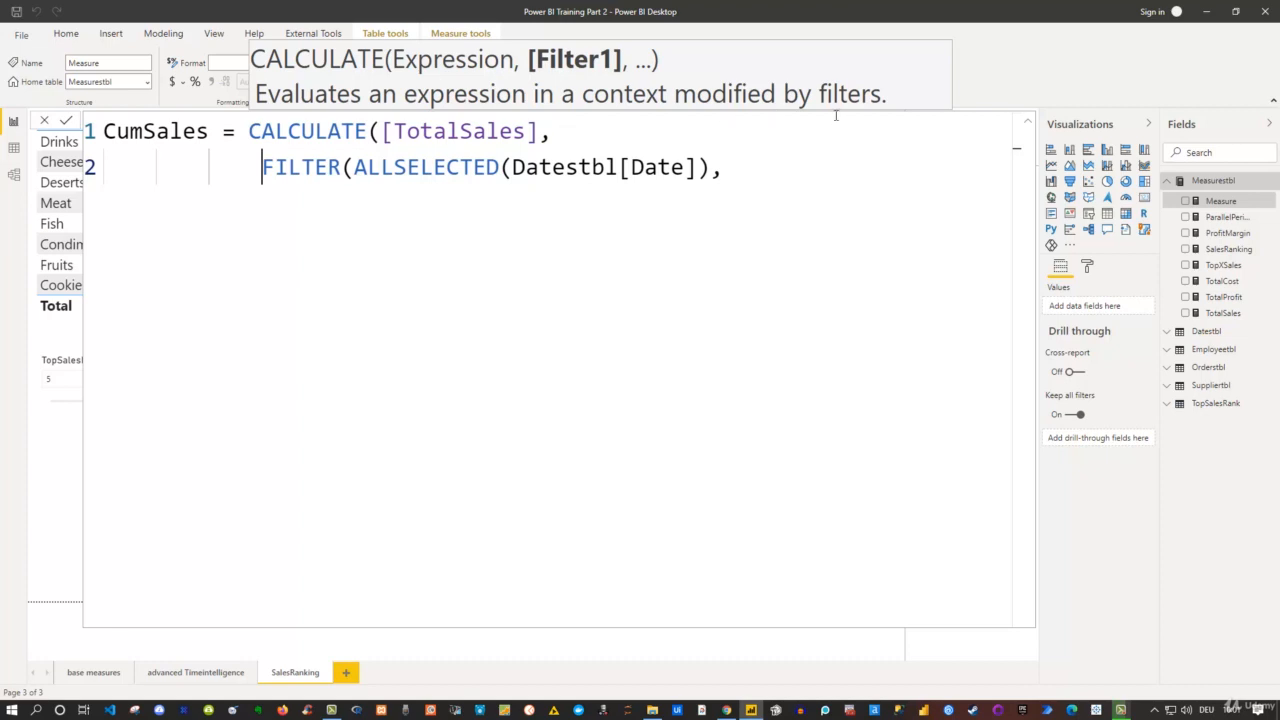
Step: Begin the FILTER condition with Datestbl[Date]<= after the ALLSELECTED table argument
{"action": "left_click", "coordinate": [731, 170]}
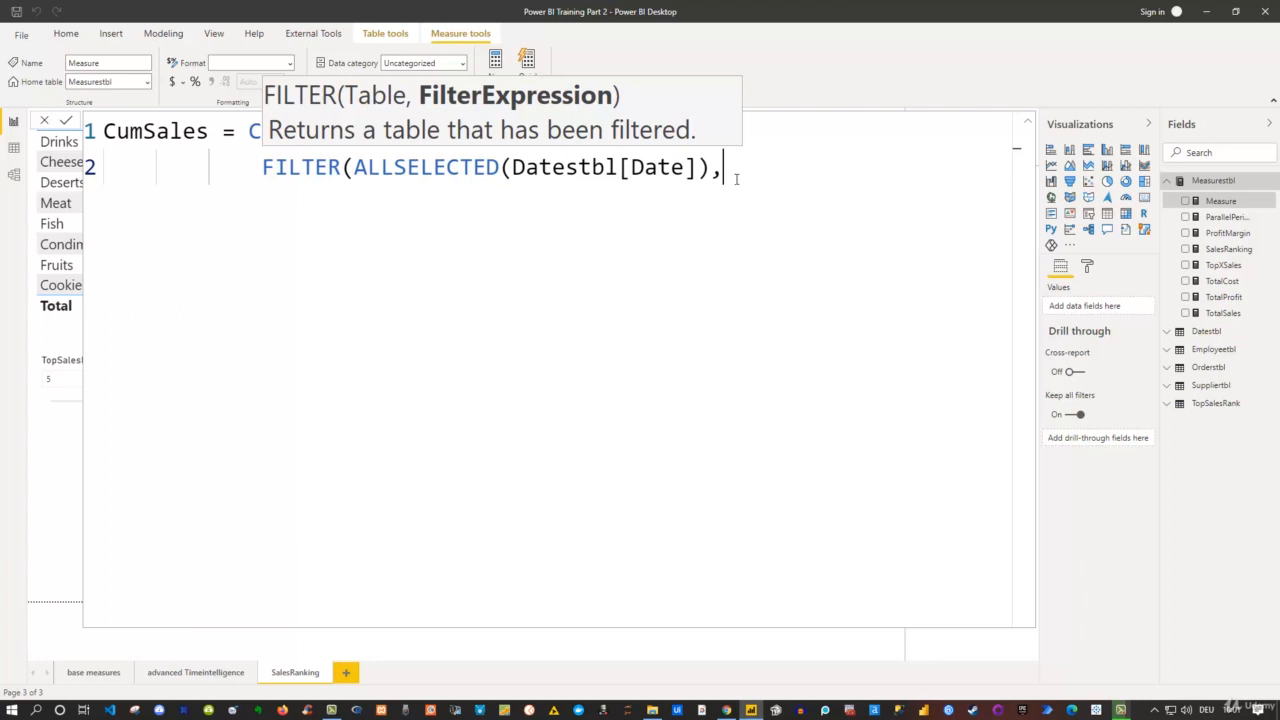
{"action": "type", "text": "date"}
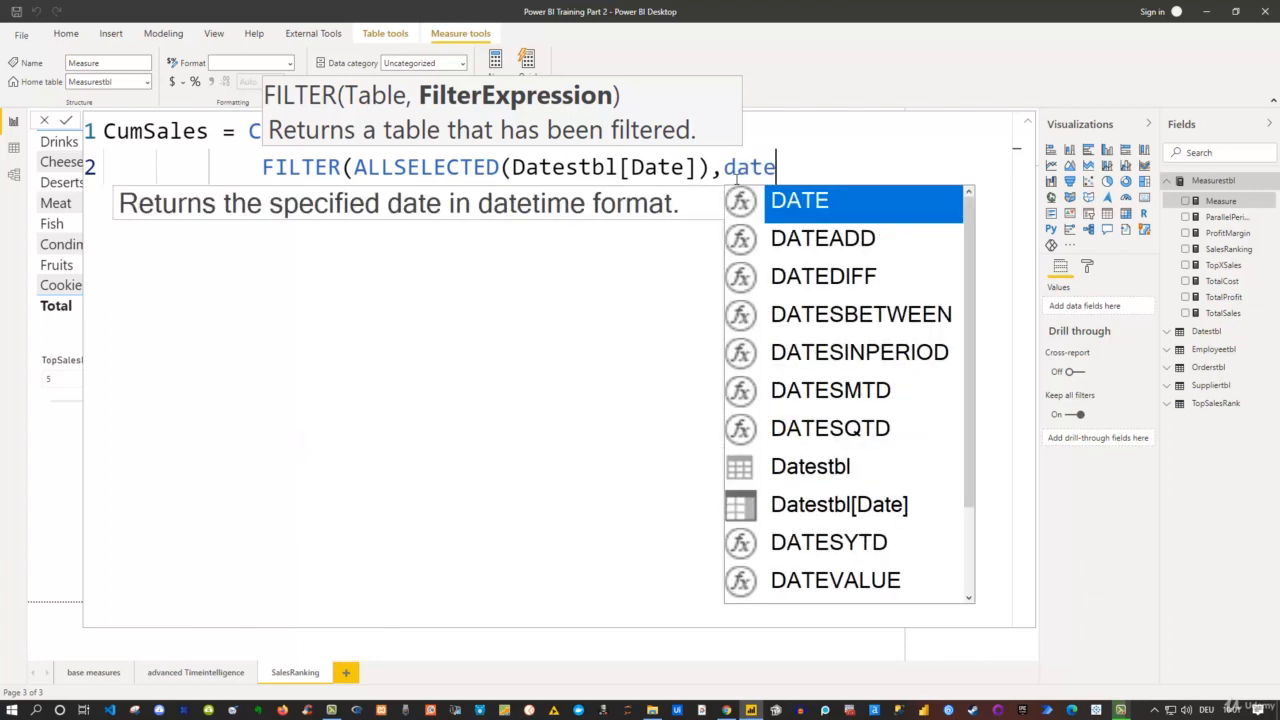
{"action": "key", "text": "Down"}
{"action": "key", "text": "Down"}
{"action": "key", "text": "Down"}
{"action": "key", "text": "Down"}
{"action": "key", "text": "Down"}
{"action": "key", "text": "Down"}
{"action": "key", "text": "Down"}
{"action": "key", "text": "Down"}
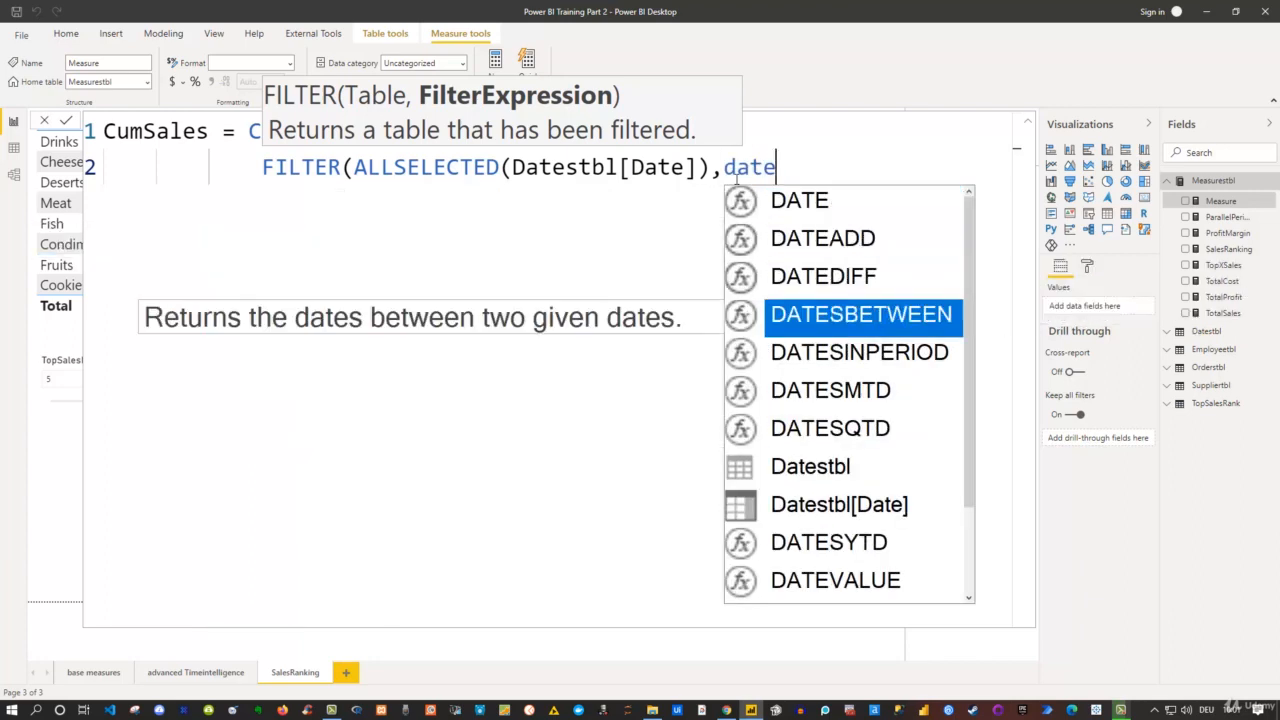
{"action": "key", "text": "Tab"}
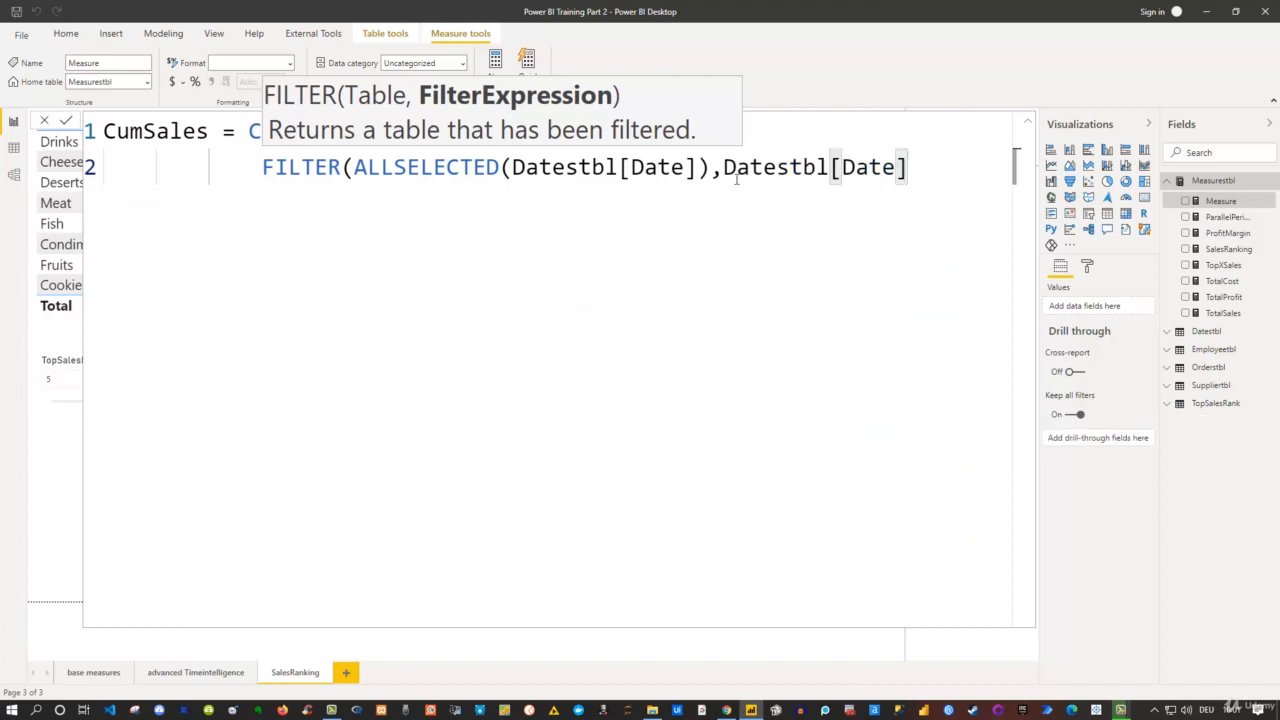
{"action": "type", "text": "<="}
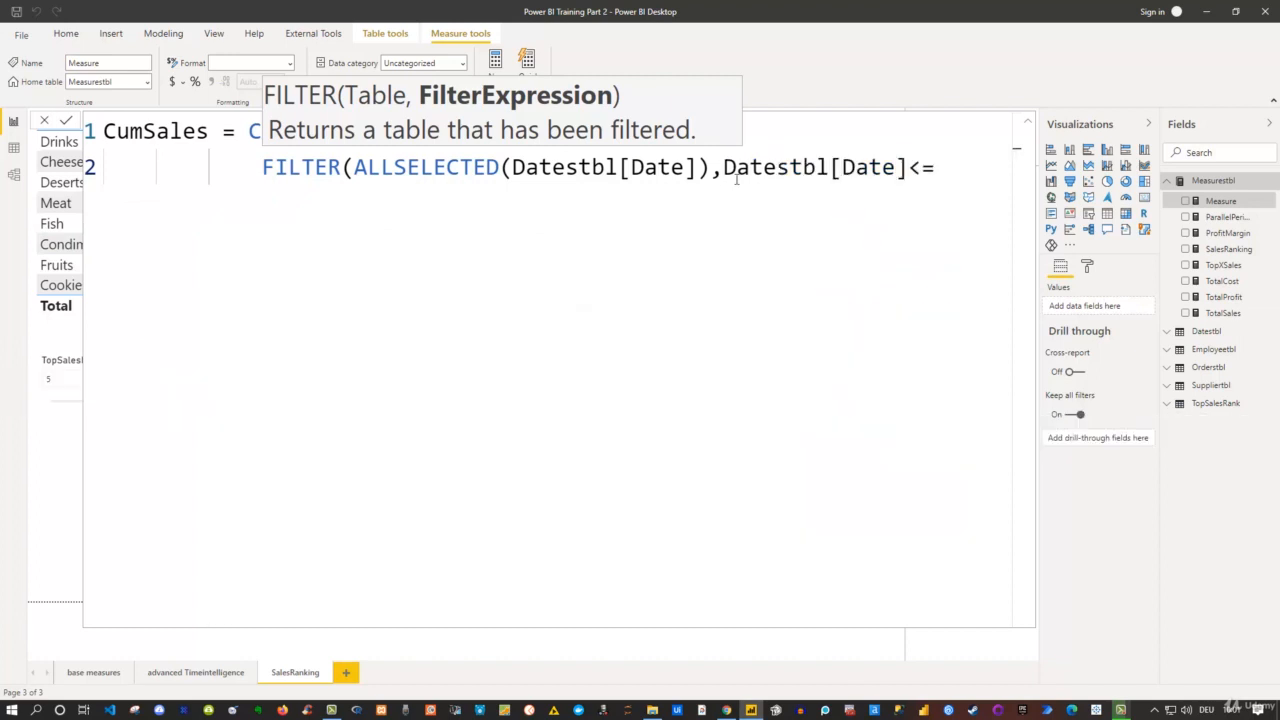
Step: Complete the comparison with MAX(Datestbl[Date]) and close the FILTER function
{"action": "type", "text": "Max(date"}
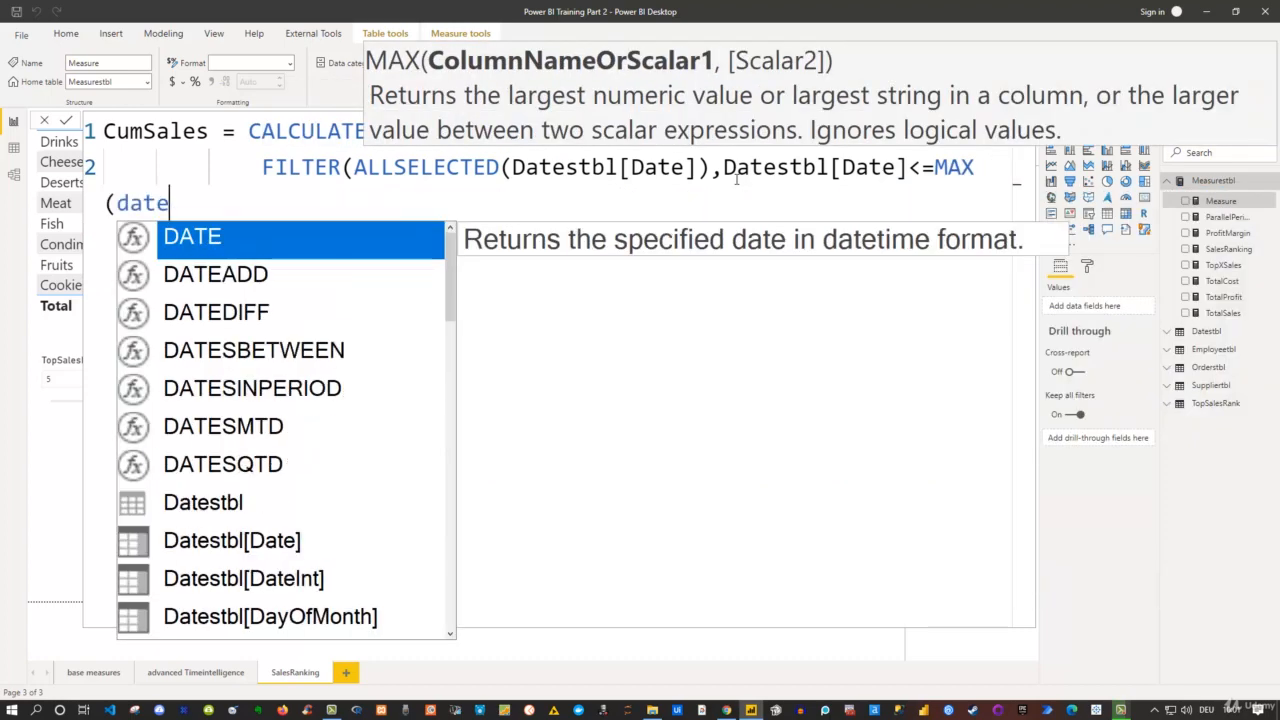
{"action": "key", "text": "Down"}
{"action": "key", "text": "Down"}
{"action": "key", "text": "Down"}
{"action": "key", "text": "Down"}
{"action": "key", "text": "Down"}
{"action": "key", "text": "Down"}
{"action": "key", "text": "Down"}
{"action": "key", "text": "Down"}
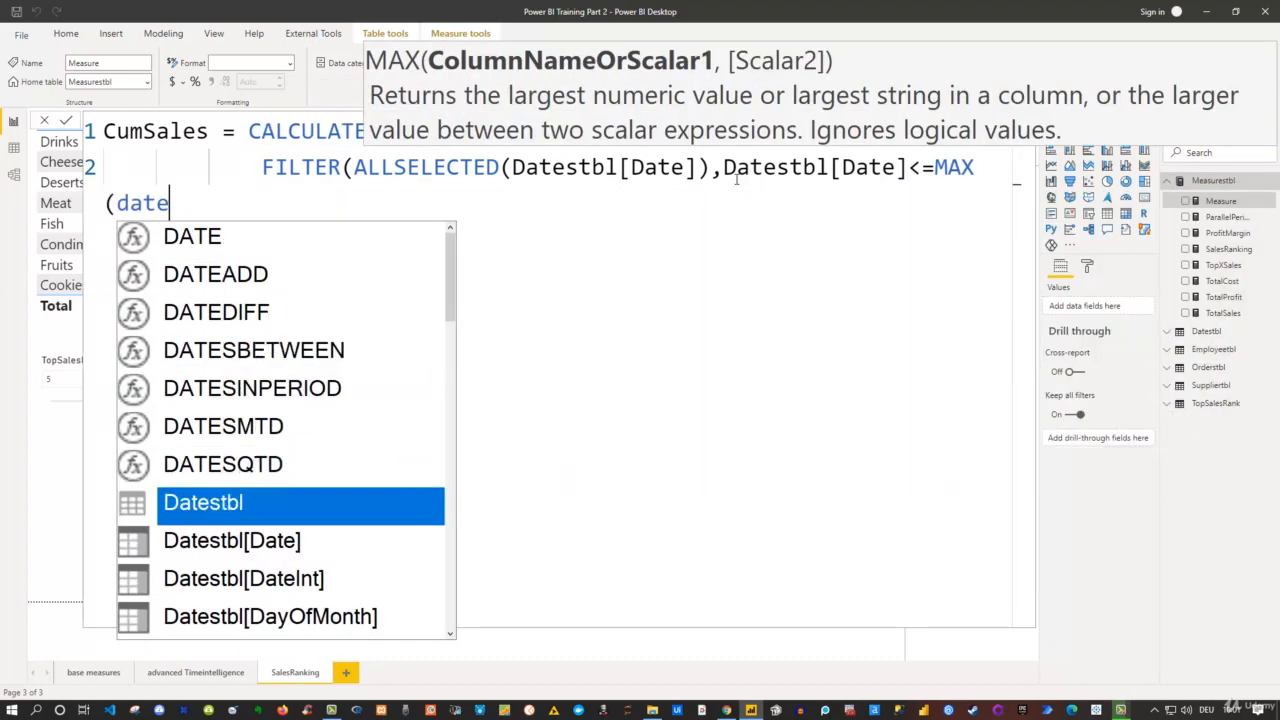
{"action": "key", "text": "Tab"}
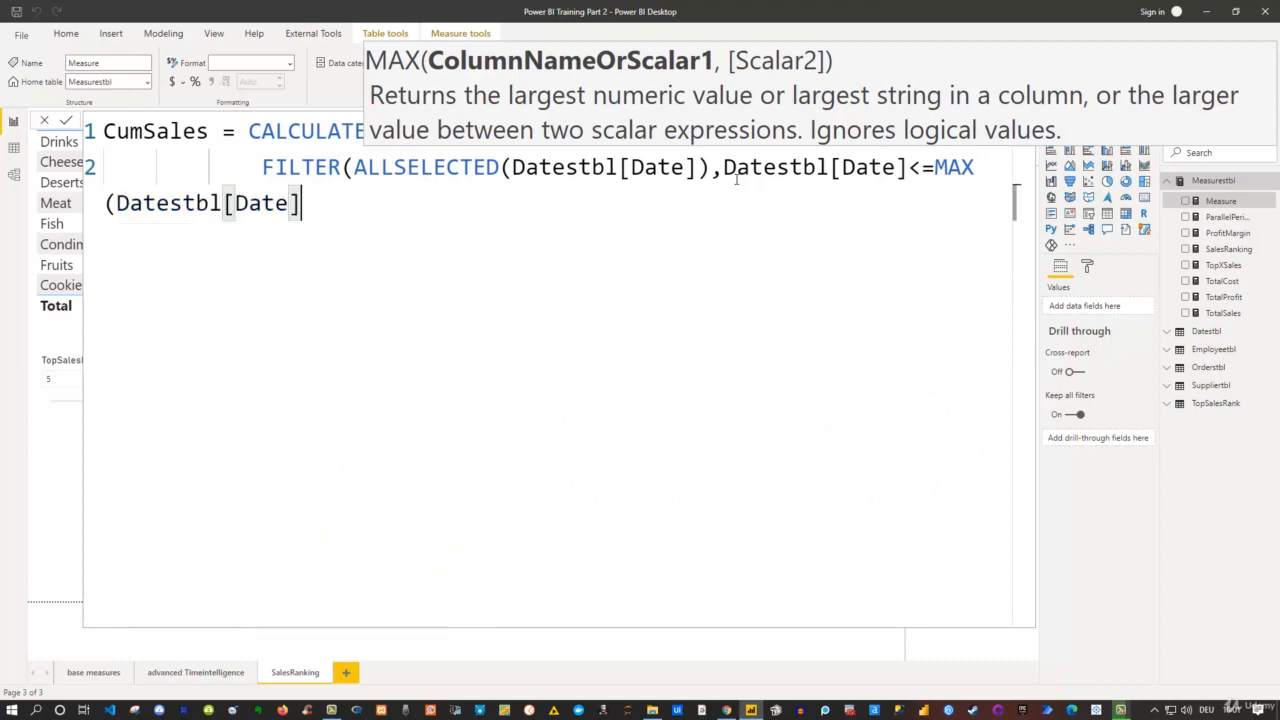
{"action": "type", "text": "))"}
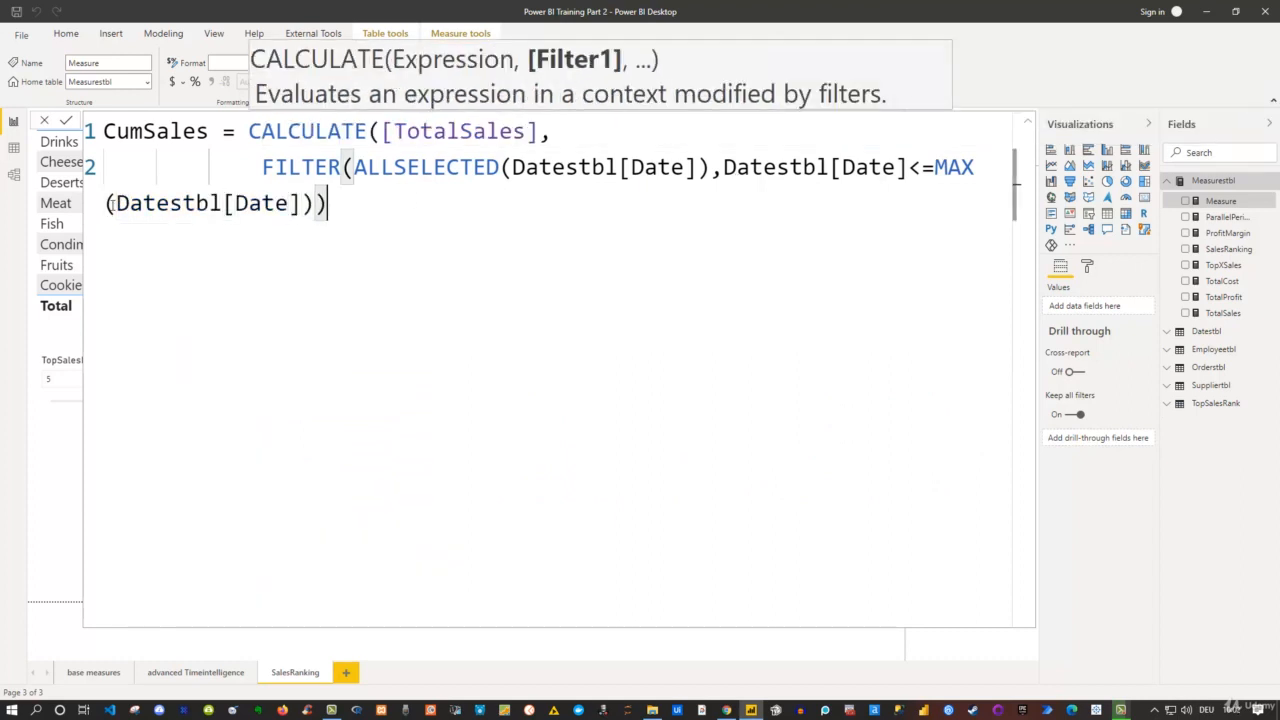
Step: Indent the wrapped (Datestbl[Date]) part to align with FILTER, close the CALCULATE function and commit the CumSales measure
{"action": "left_click", "coordinate": [105, 204]}
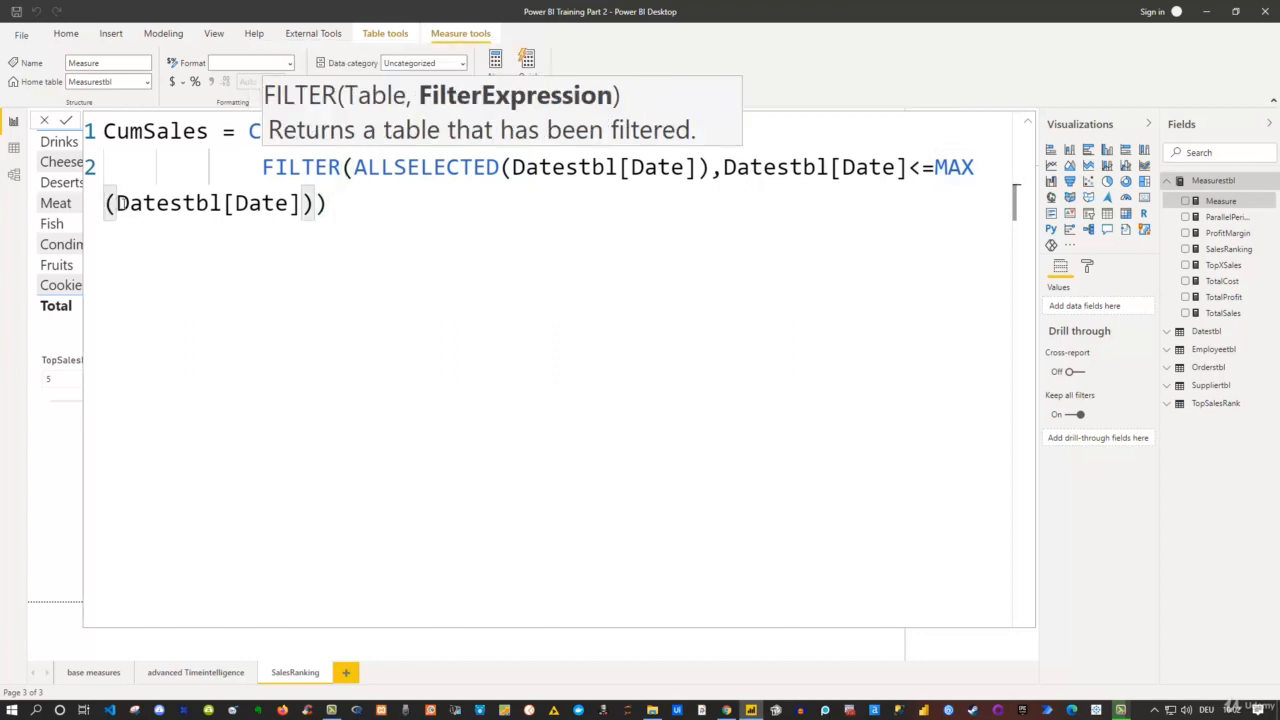
{"action": "key", "text": "Tab"}
{"action": "key", "text": "Tab"}
{"action": "key", "text": "Tab"}
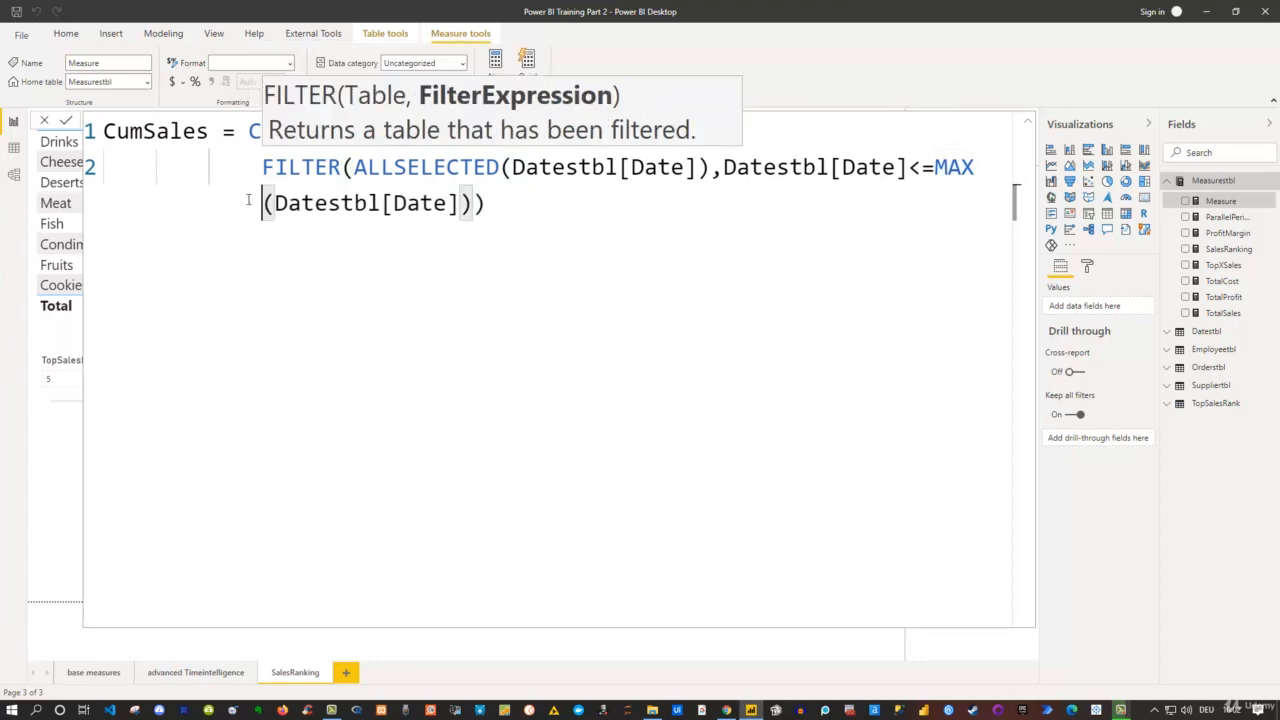
{"action": "left_click", "coordinate": [495, 207]}
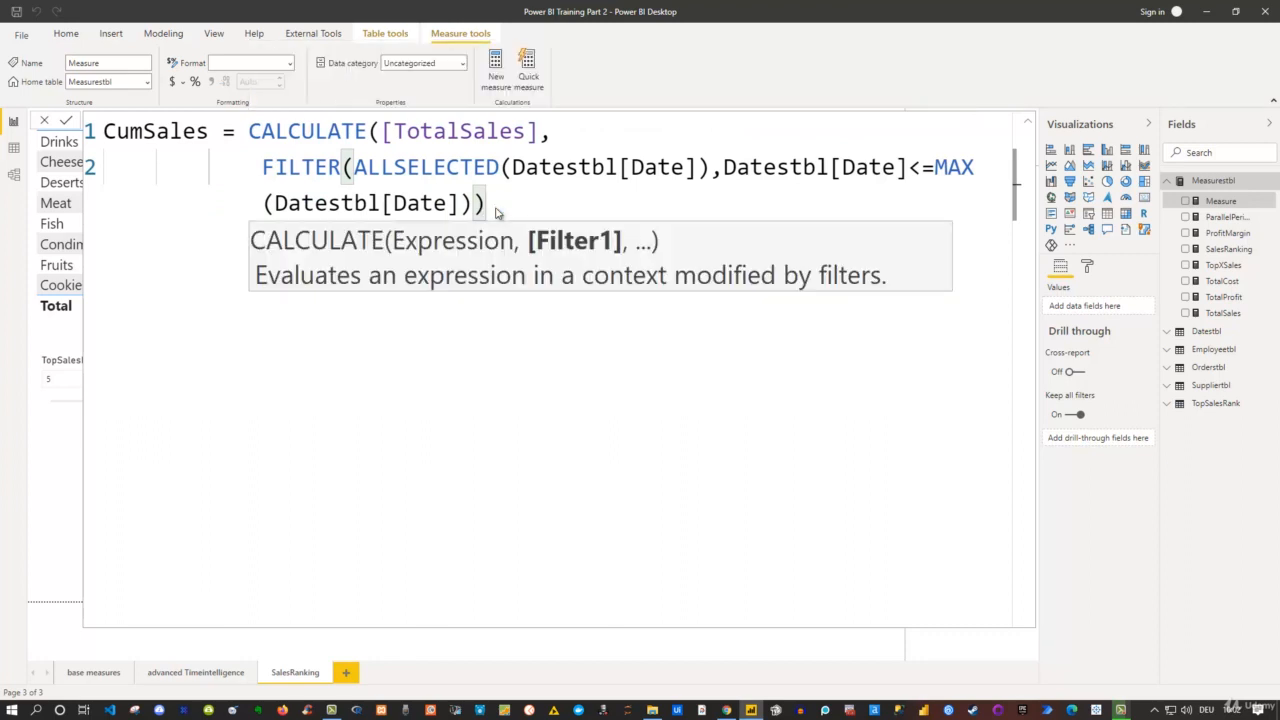
{"action": "type", "text": ")"}
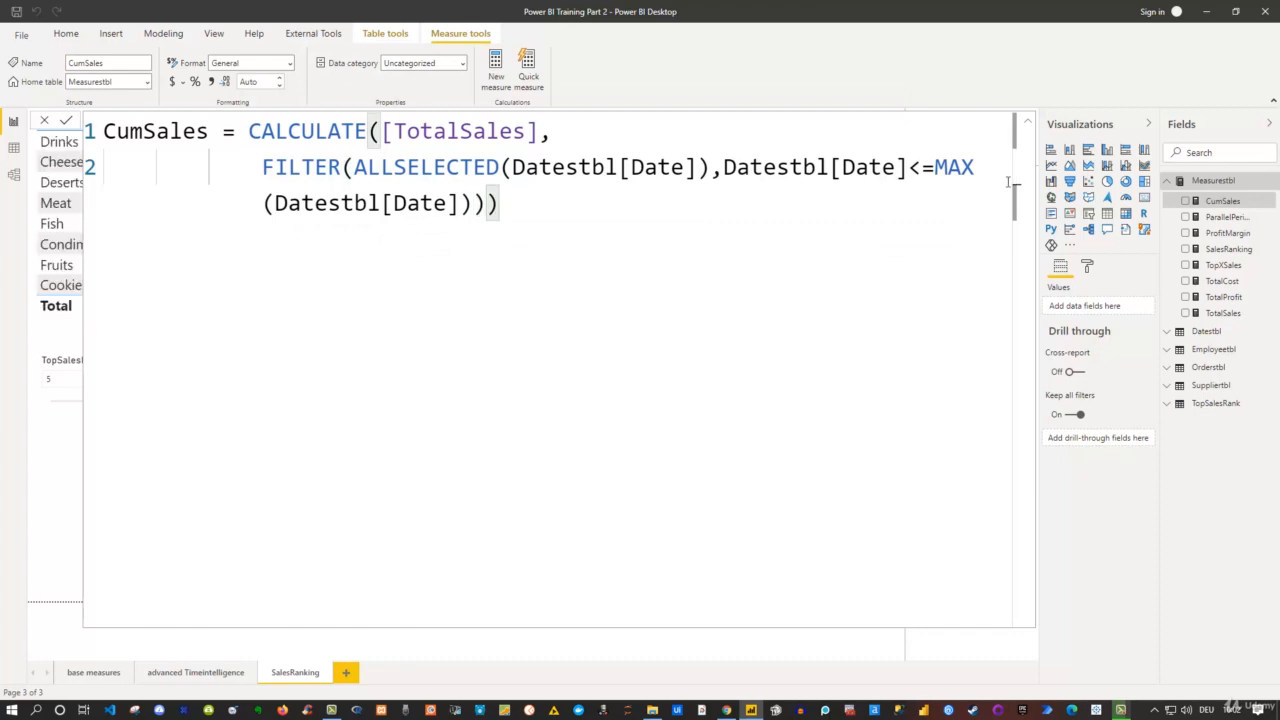
Step: Collapse the formula editor, add a new report page and name it CumSales
{"action": "left_click", "coordinate": [1028, 122]}
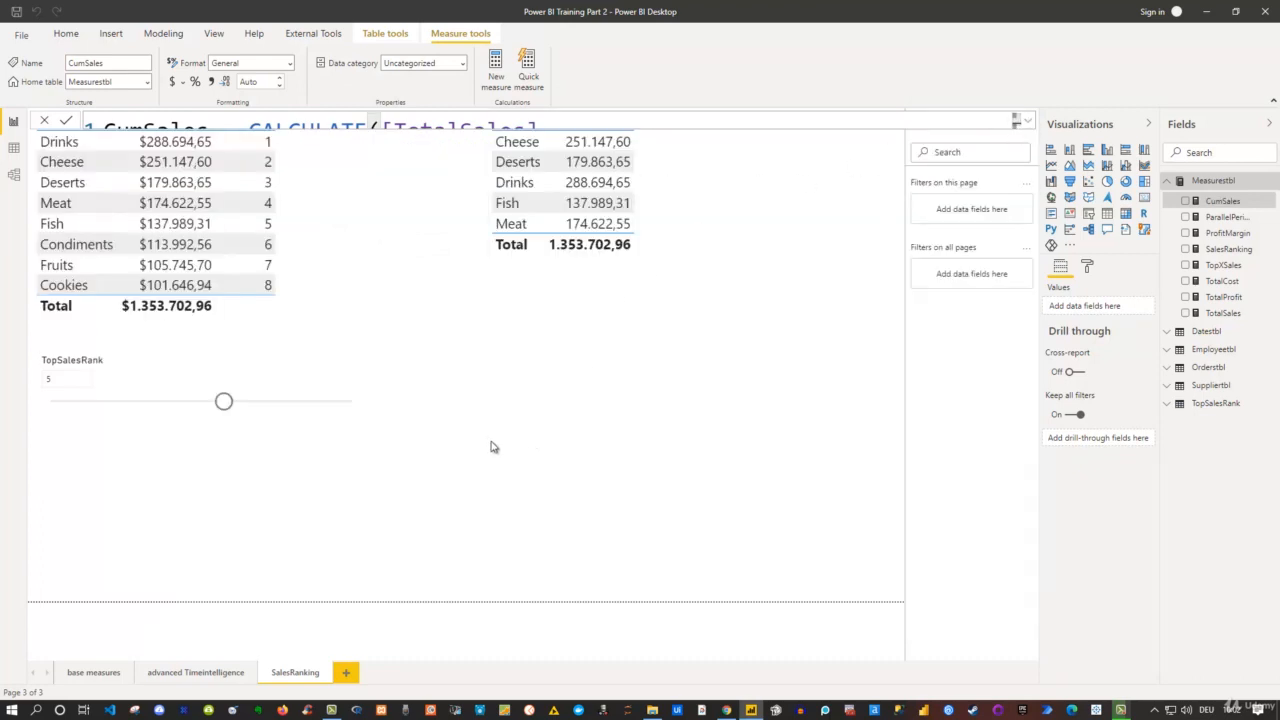
{"action": "left_click", "coordinate": [347, 673]}
{"action": "double_click", "coordinate": [352, 673]}
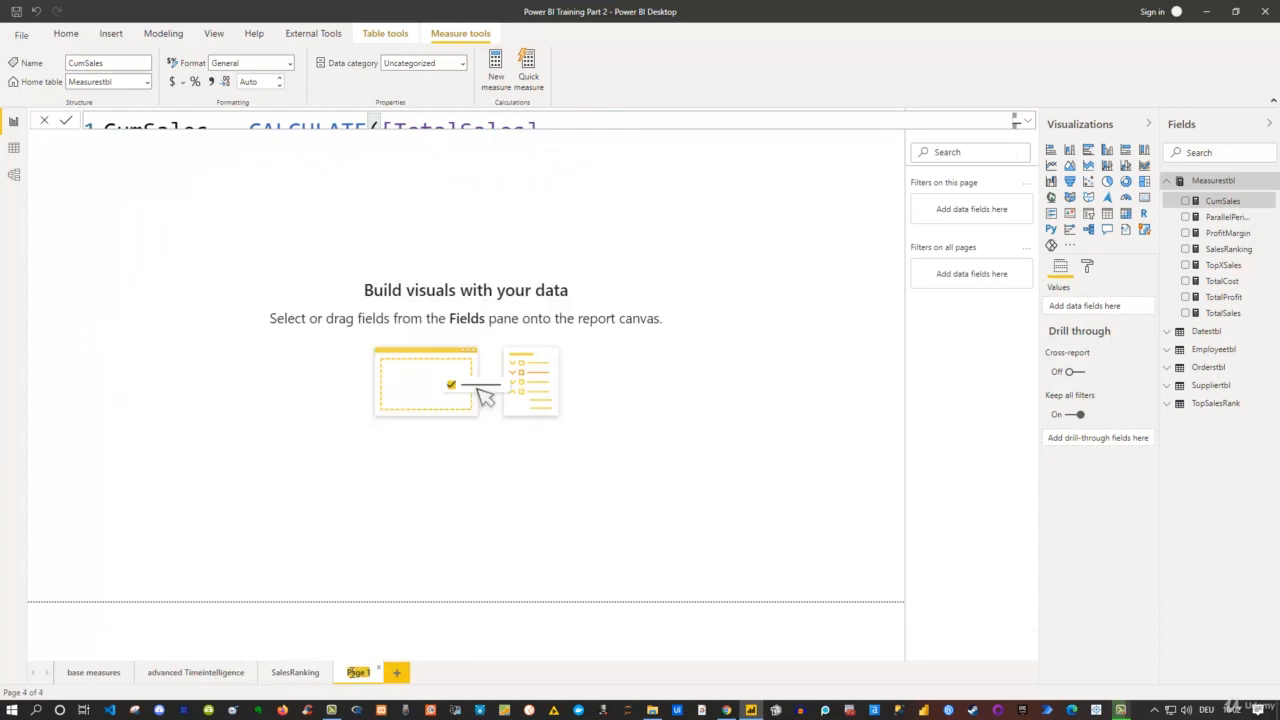
{"action": "key", "text": "BackSpace"}
{"action": "type", "text": "CumSales"}
{"action": "key", "text": "Return"}
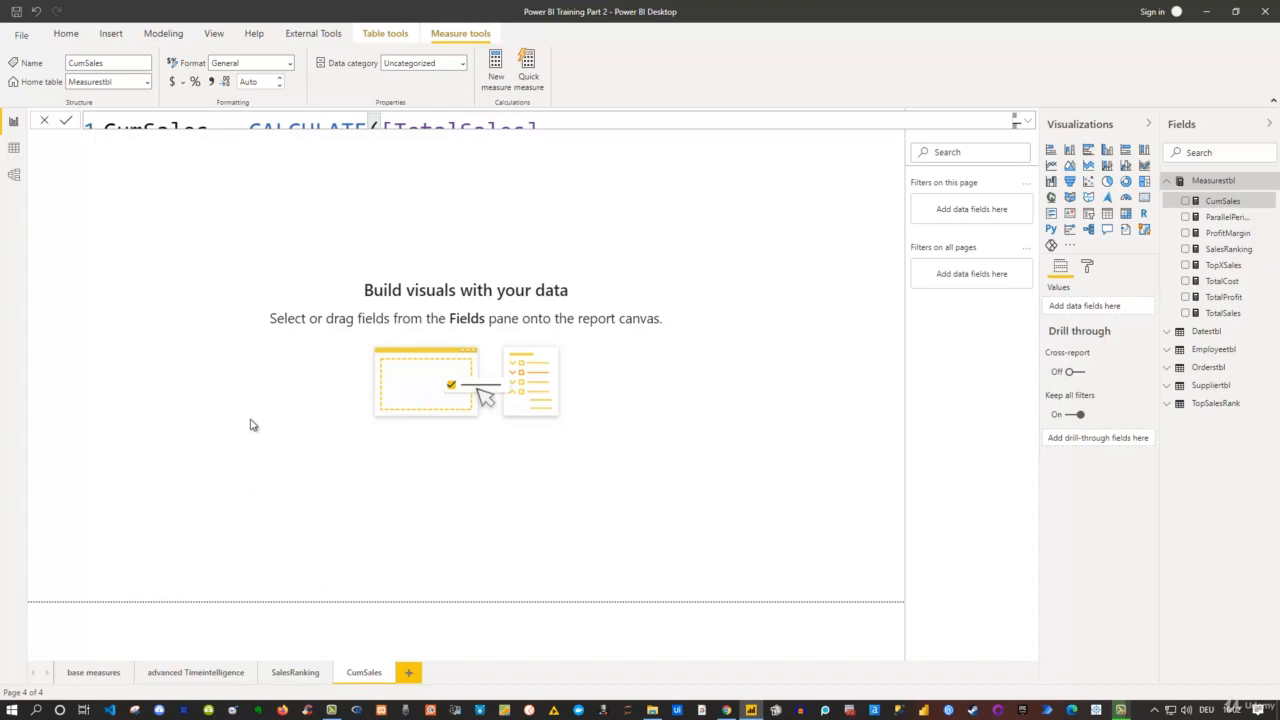
Step: Insert a table visual with the Datestbl Date hierarchy, keeping only the Year and Month levels
{"action": "left_click", "coordinate": [382, 403]}
{"action": "left_click", "coordinate": [1103, 219]}
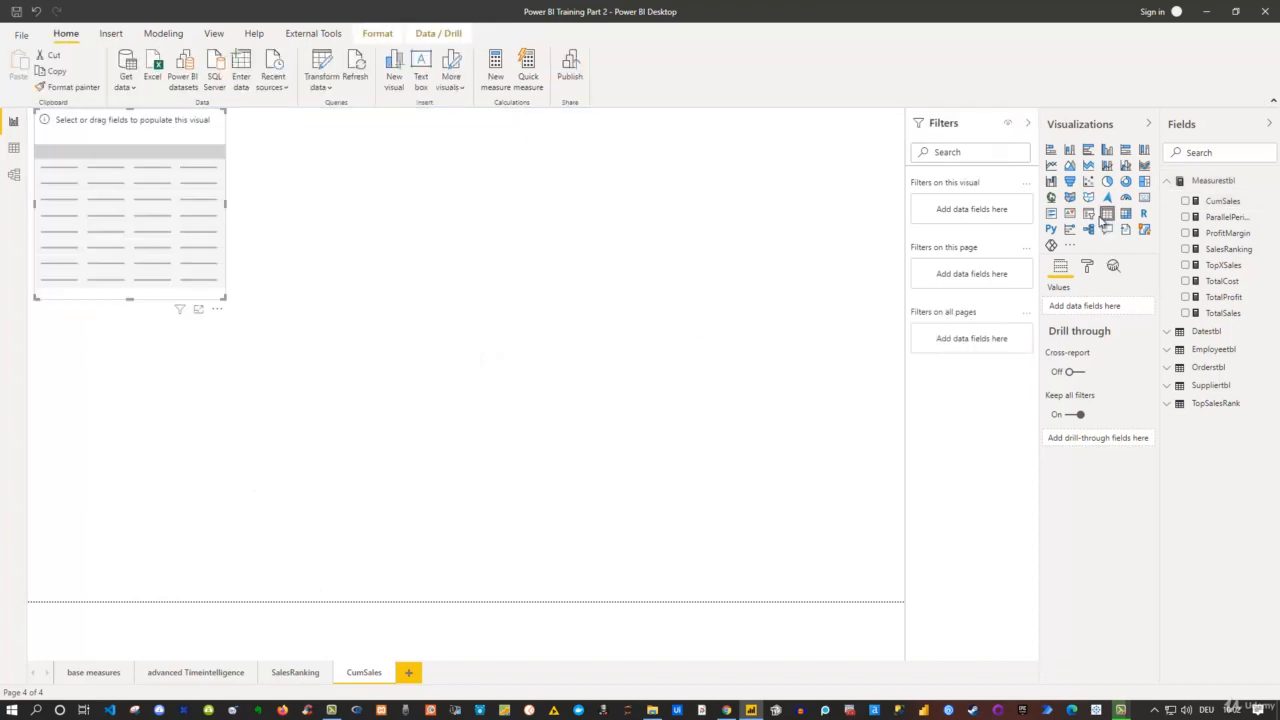
{"action": "left_click", "coordinate": [1170, 337]}
{"action": "left_click_drag", "start_coordinate": [1200, 345], "coordinate": [1125, 306]}
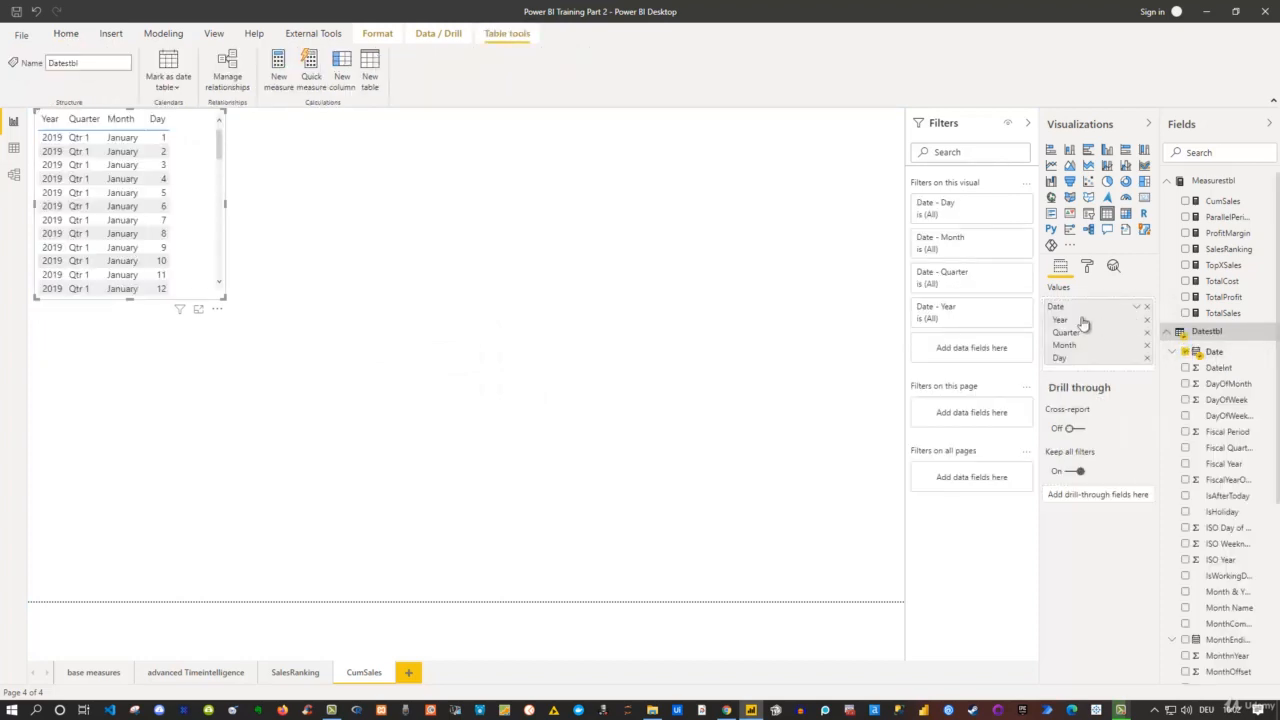
{"action": "left_click", "coordinate": [1147, 358]}
{"action": "left_click", "coordinate": [1147, 333]}
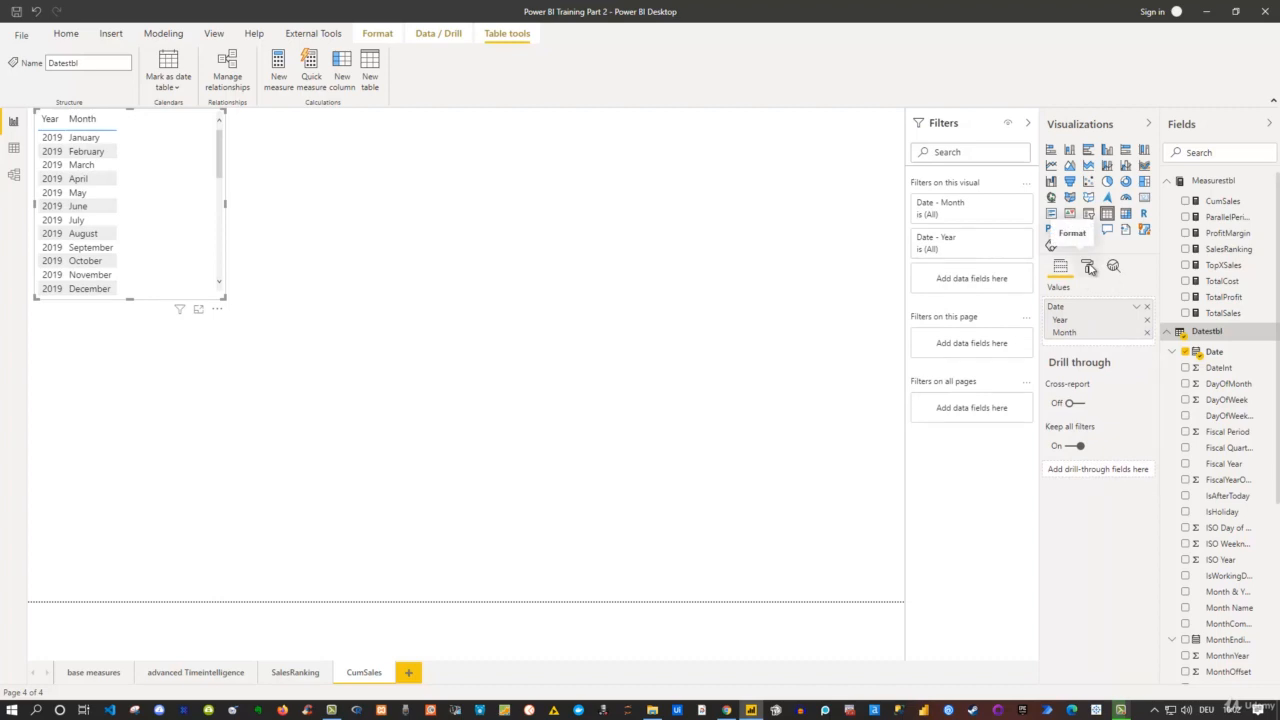
Step: Set the table's values text size to 15 pt and enlarge the visual to show more rows
{"action": "left_click", "coordinate": [1089, 267]}
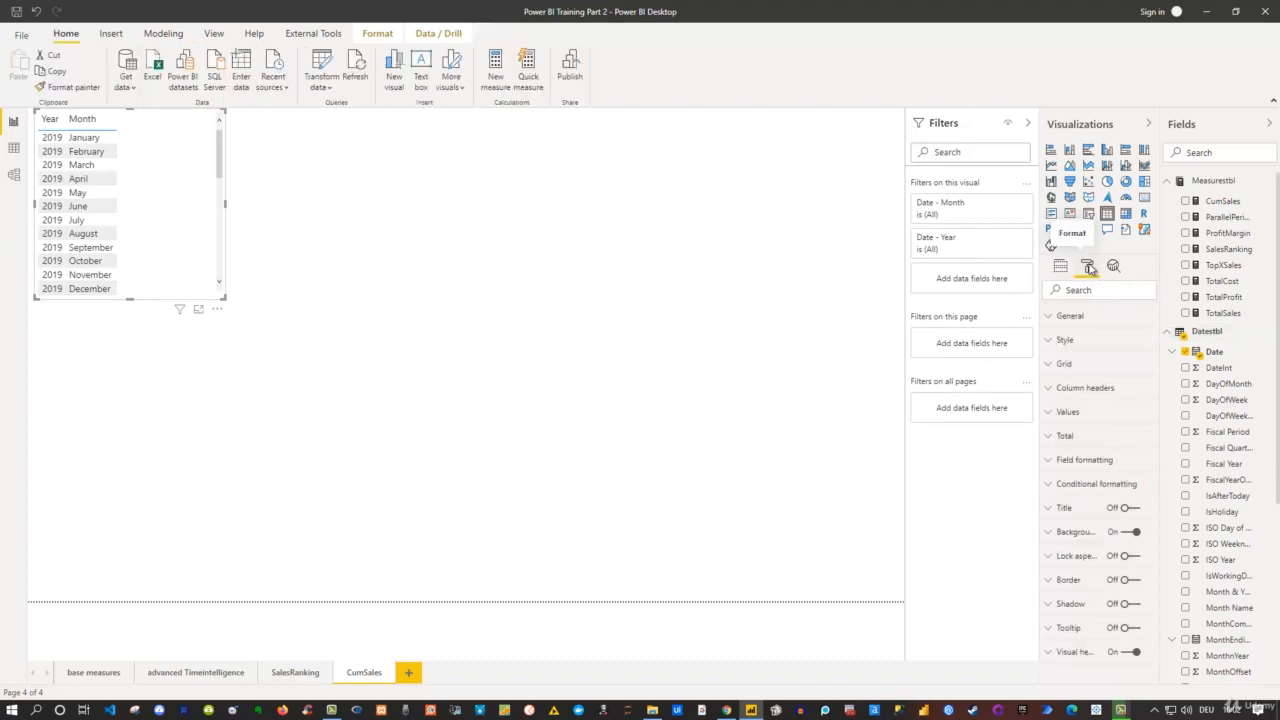
{"action": "left_click", "coordinate": [1052, 415]}
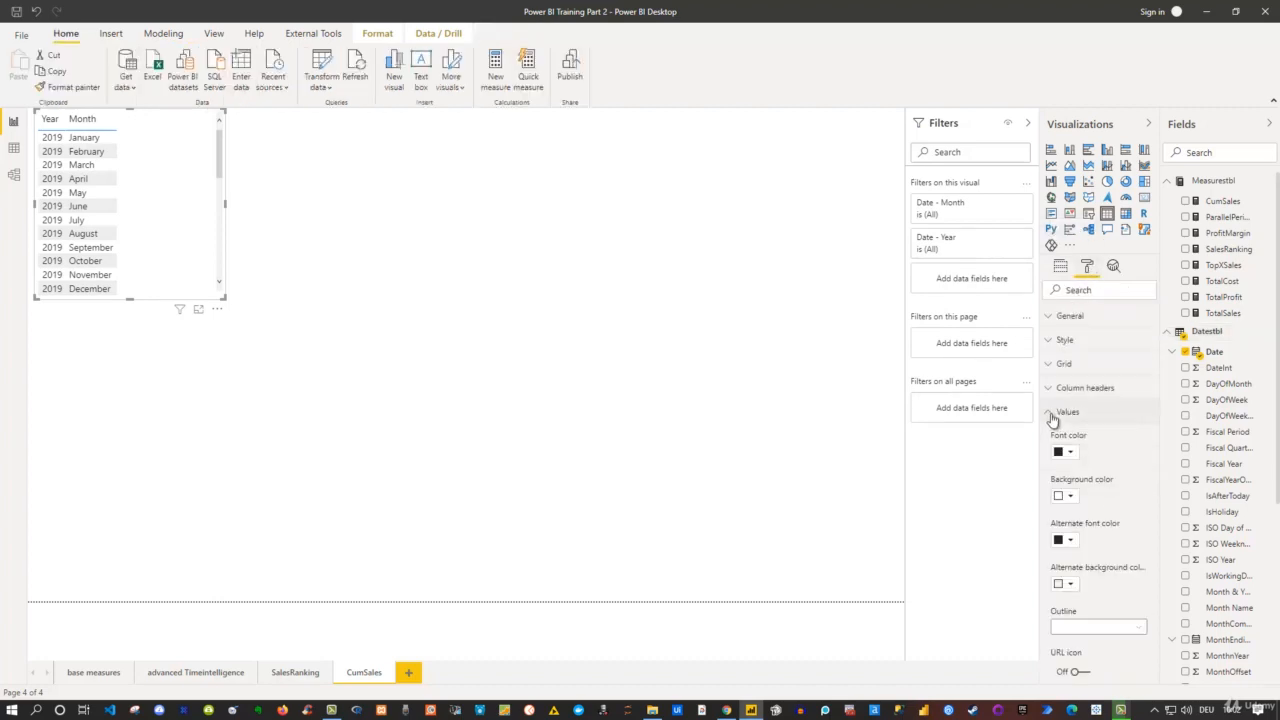
{"action": "scroll", "coordinate": [1065, 470], "scroll_direction": "down", "scroll_amount": 5}
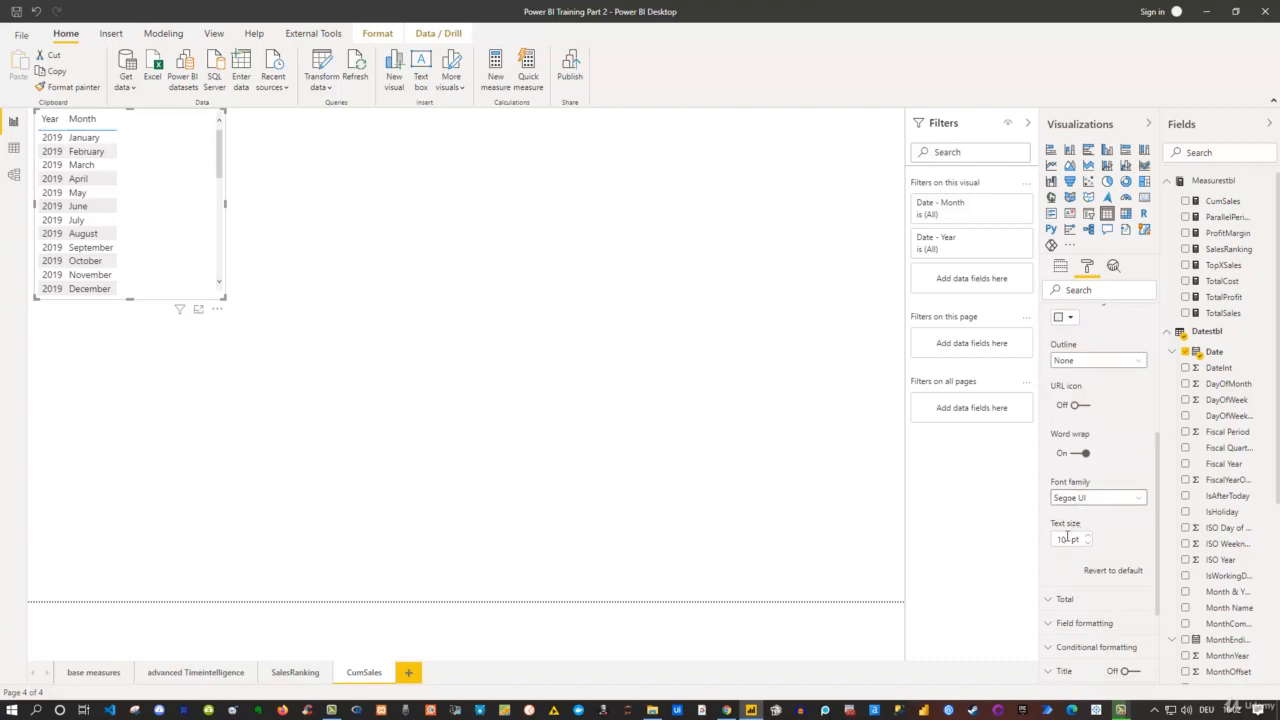
{"action": "type", "text": "15"}
{"action": "key", "text": "Return"}
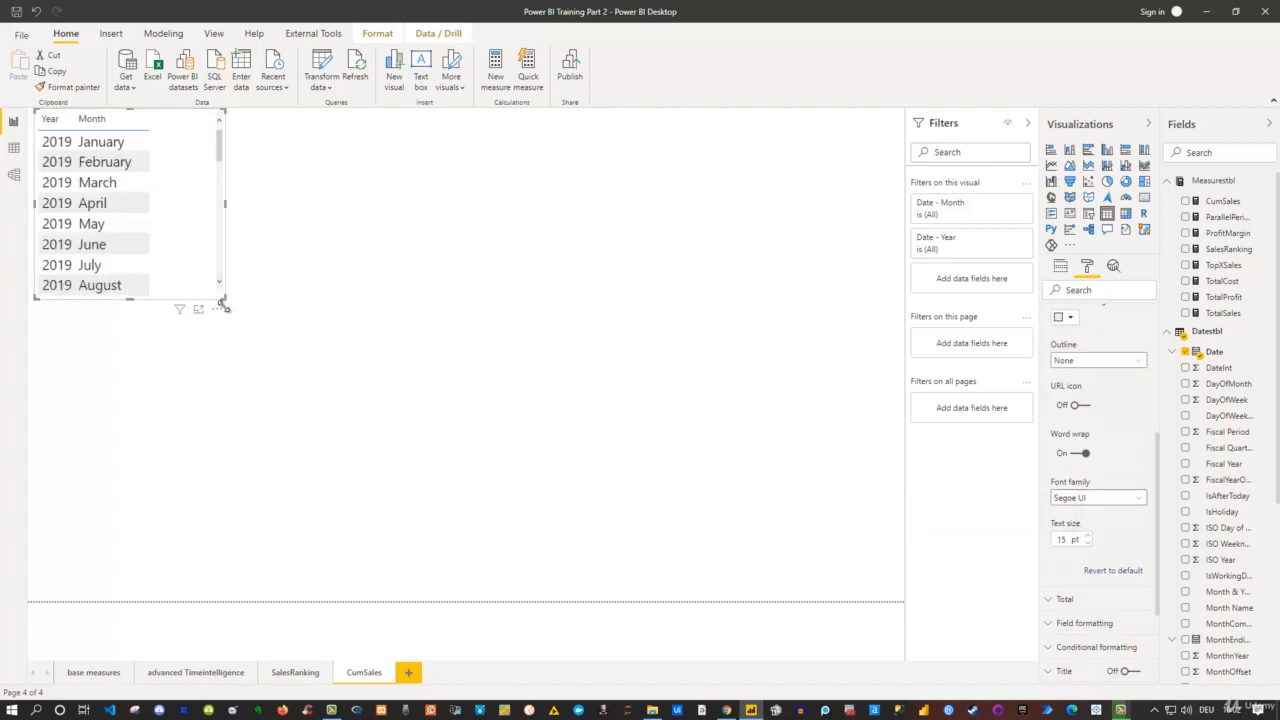
{"action": "left_click_drag", "start_coordinate": [225, 300], "coordinate": [300, 551]}
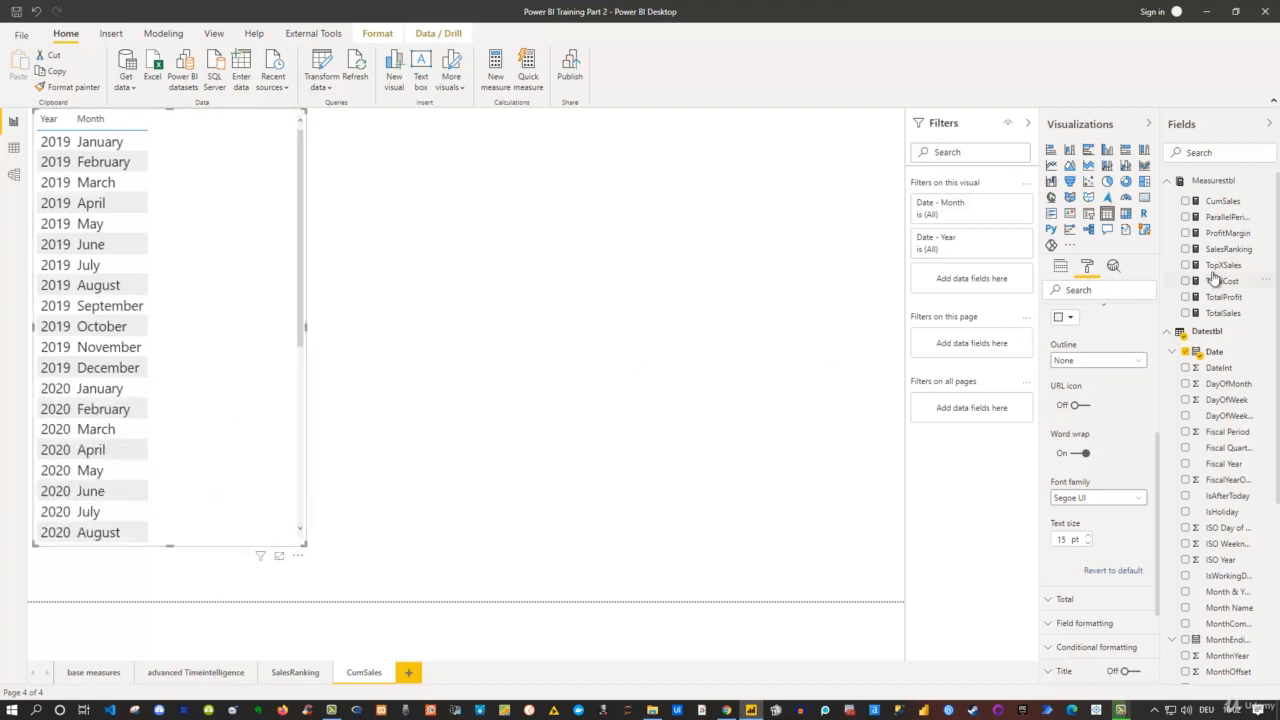
Step: Add the TotalSales and CumSales measures to the table and widen it to fit both columns
{"action": "left_click", "coordinate": [1186, 313]}
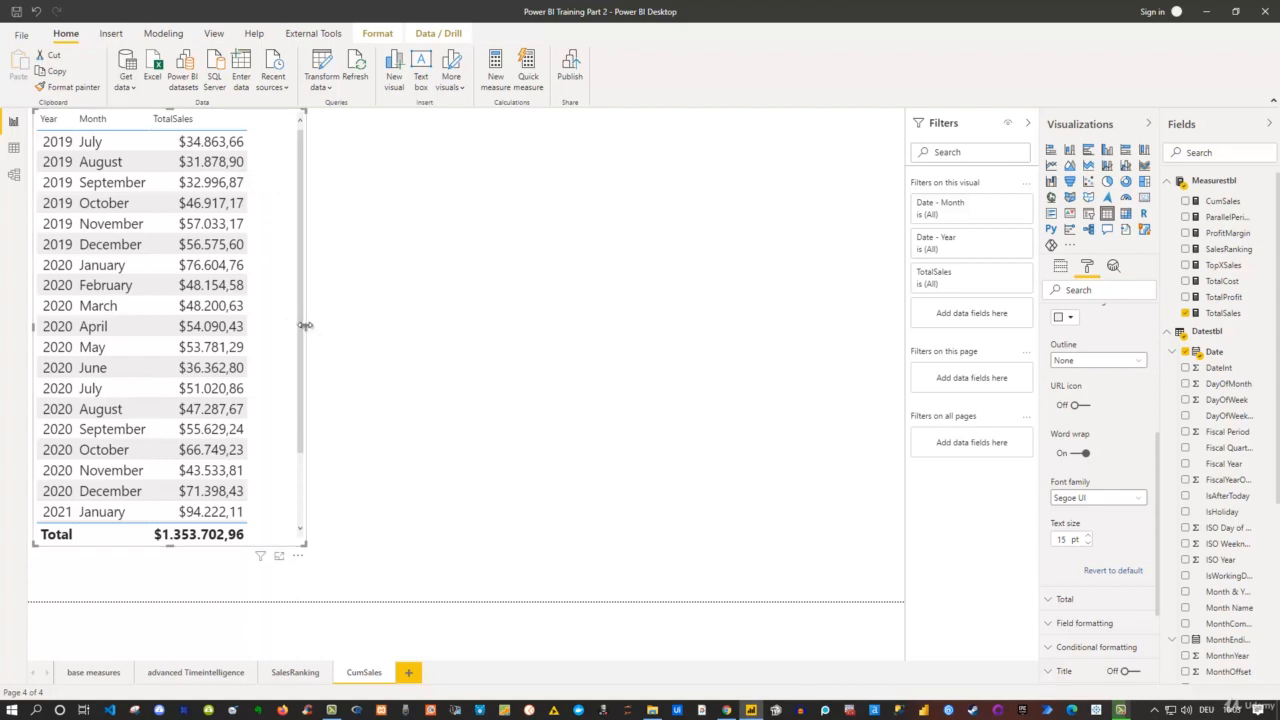
{"action": "left_click_drag", "start_coordinate": [305, 325], "coordinate": [377, 323]}
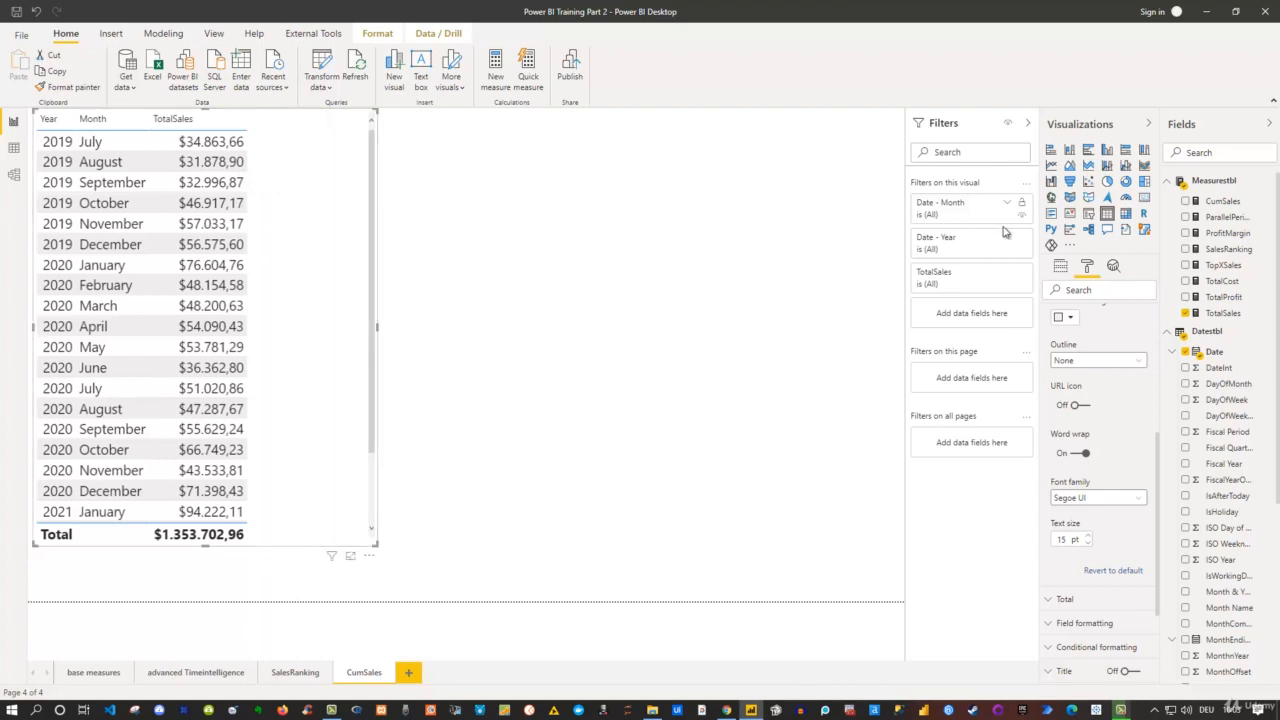
{"action": "left_click", "coordinate": [1186, 202]}
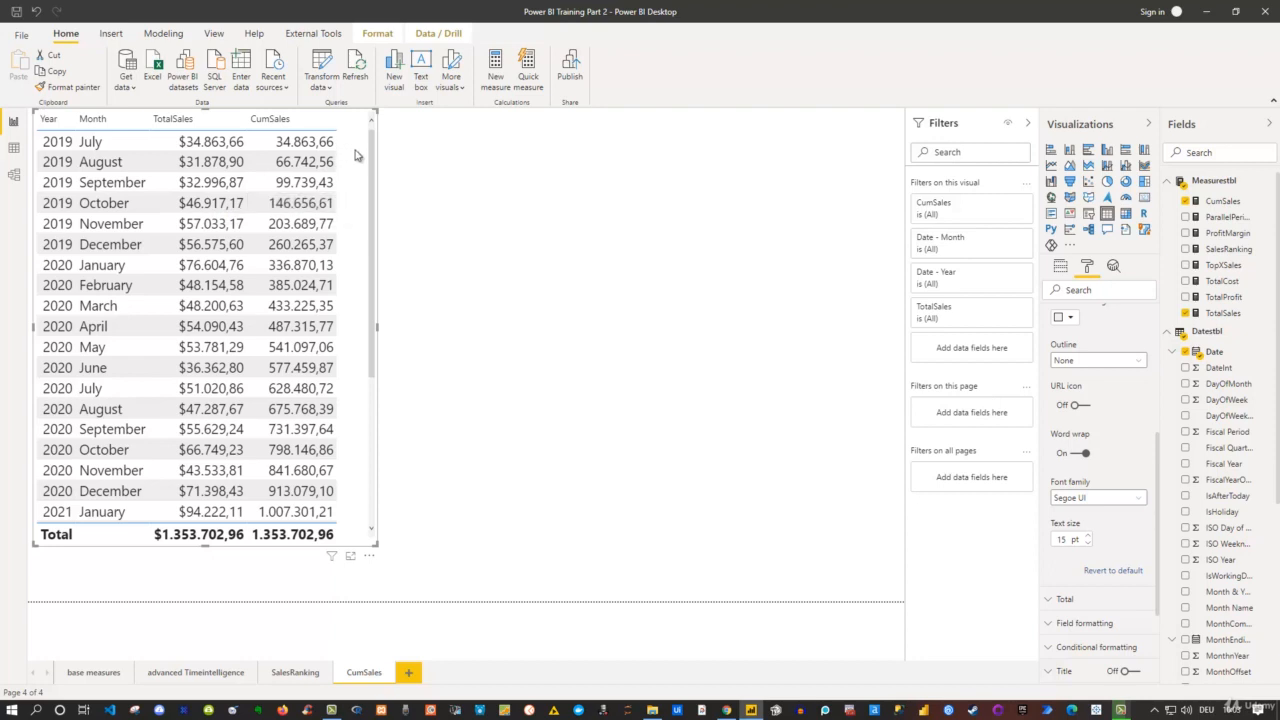
Step: Format the CumSales measure as dollar currency with 2 decimal places
{"action": "left_click", "coordinate": [1221, 202]}
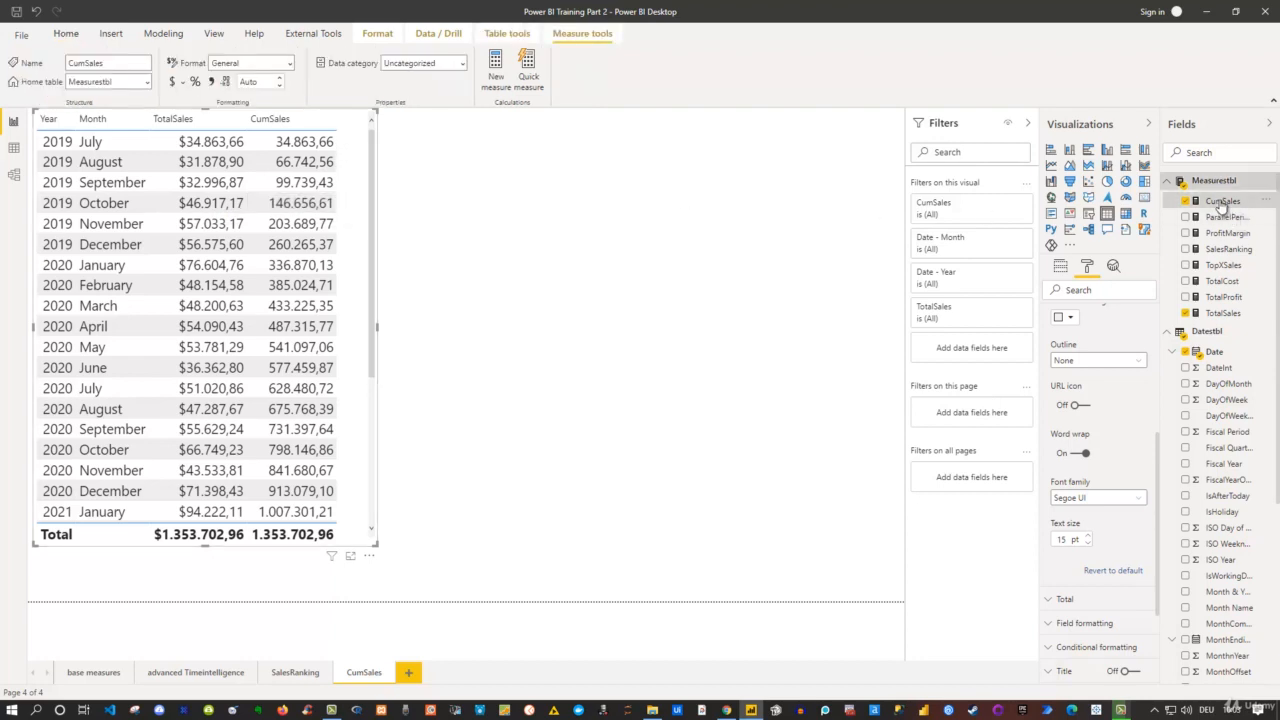
{"action": "left_click", "coordinate": [172, 82]}
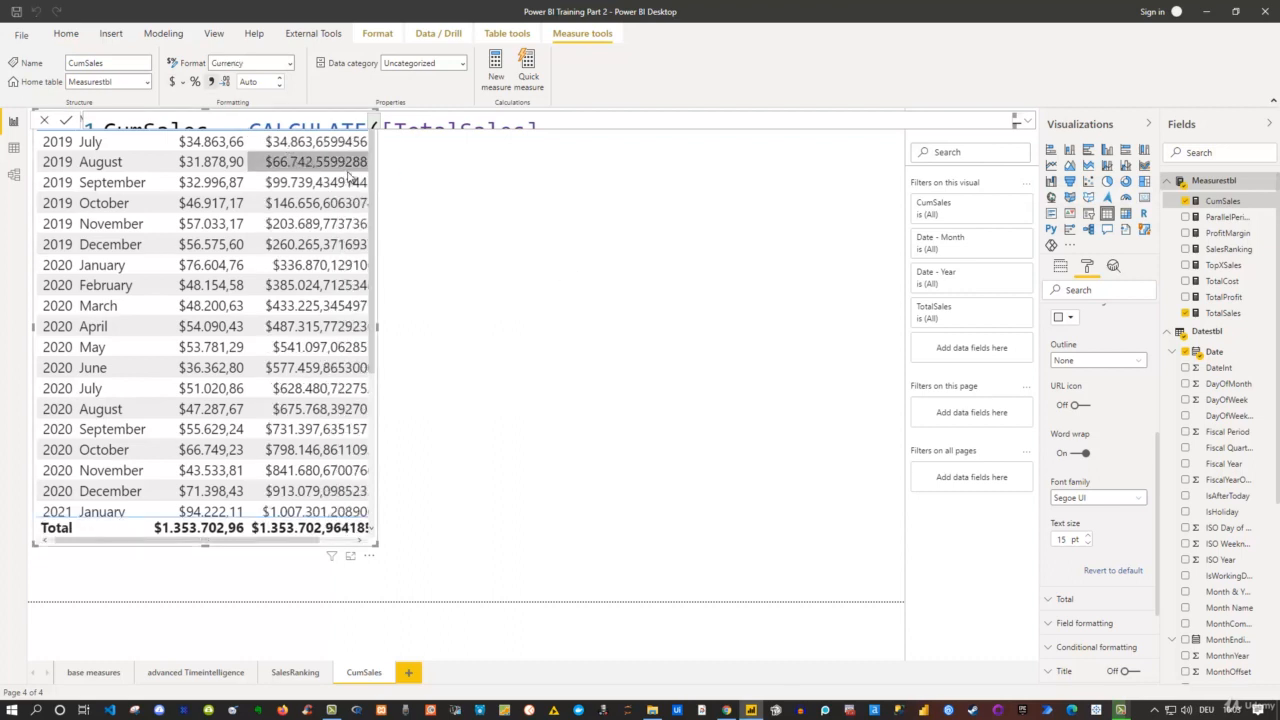
{"action": "left_click", "coordinate": [267, 84]}
{"action": "type", "text": "2"}
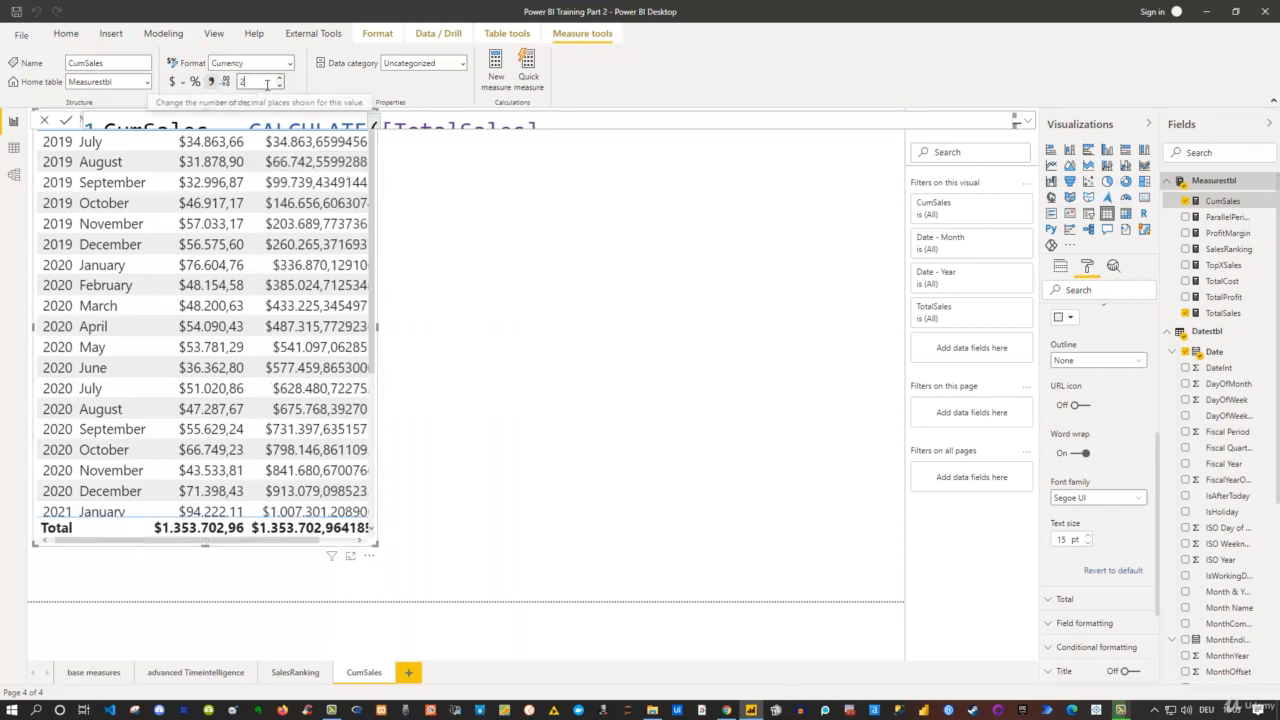
{"action": "key", "text": "Return"}
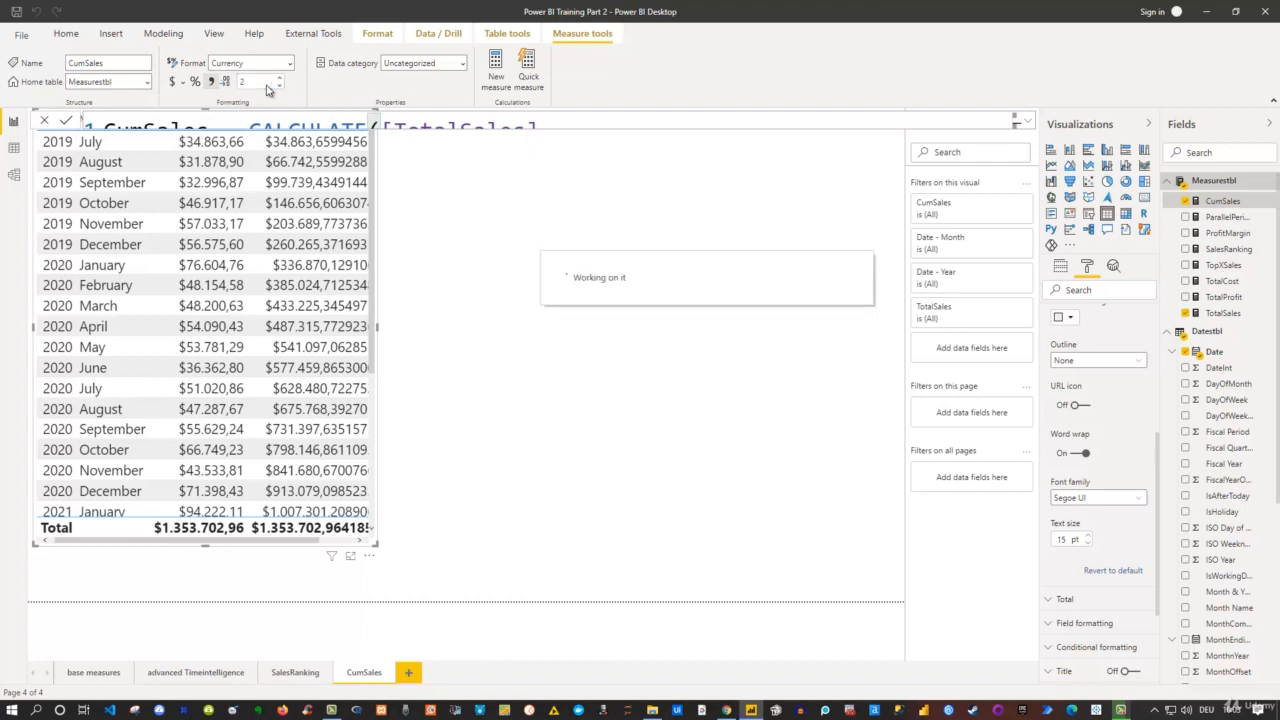
{"action": "left_click", "coordinate": [393, 213]}
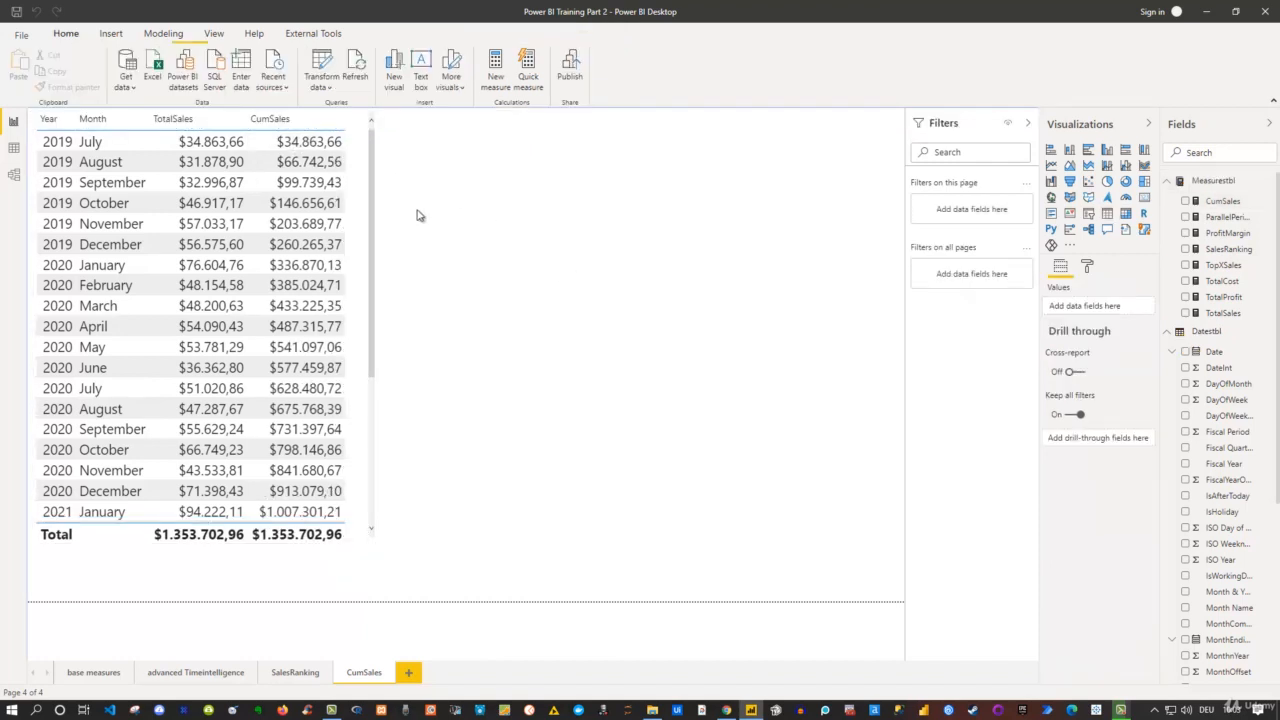
Step: Widen the table visual further and review the full CumSales formula
{"action": "left_click", "coordinate": [376, 328]}
{"action": "left_click_drag", "start_coordinate": [376, 328], "coordinate": [508, 331]}
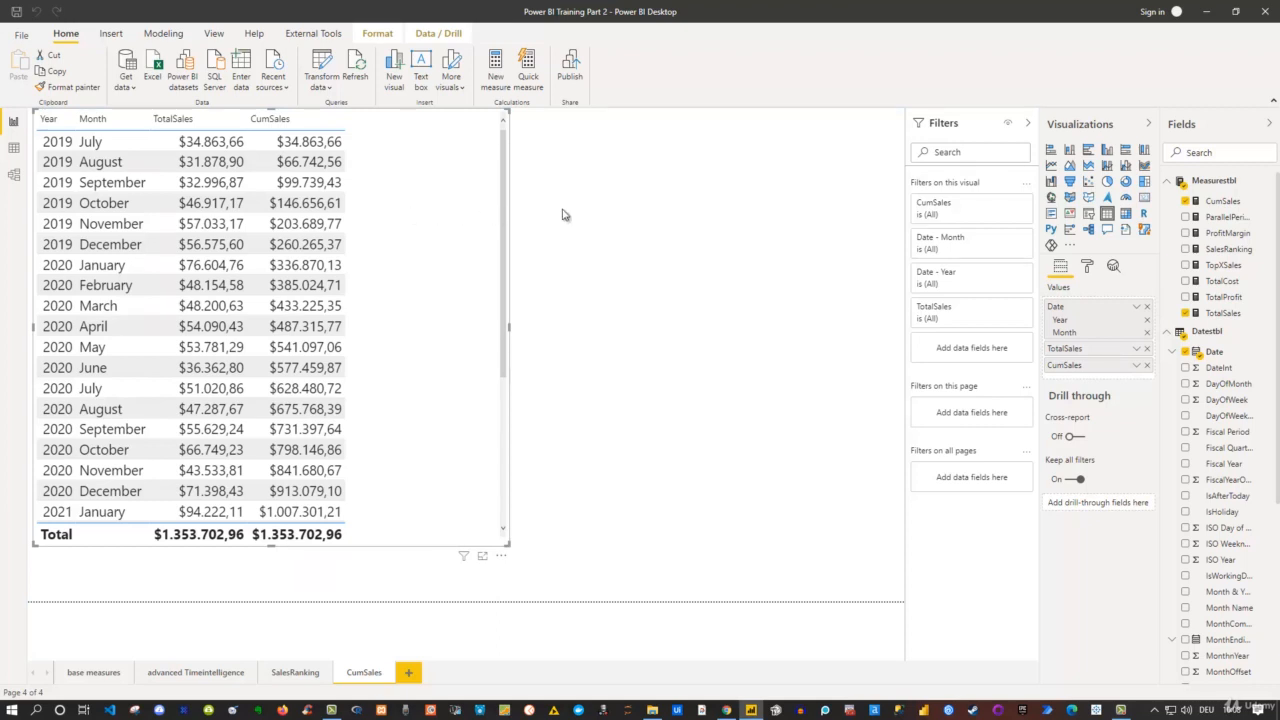
{"action": "left_click", "coordinate": [1221, 202]}
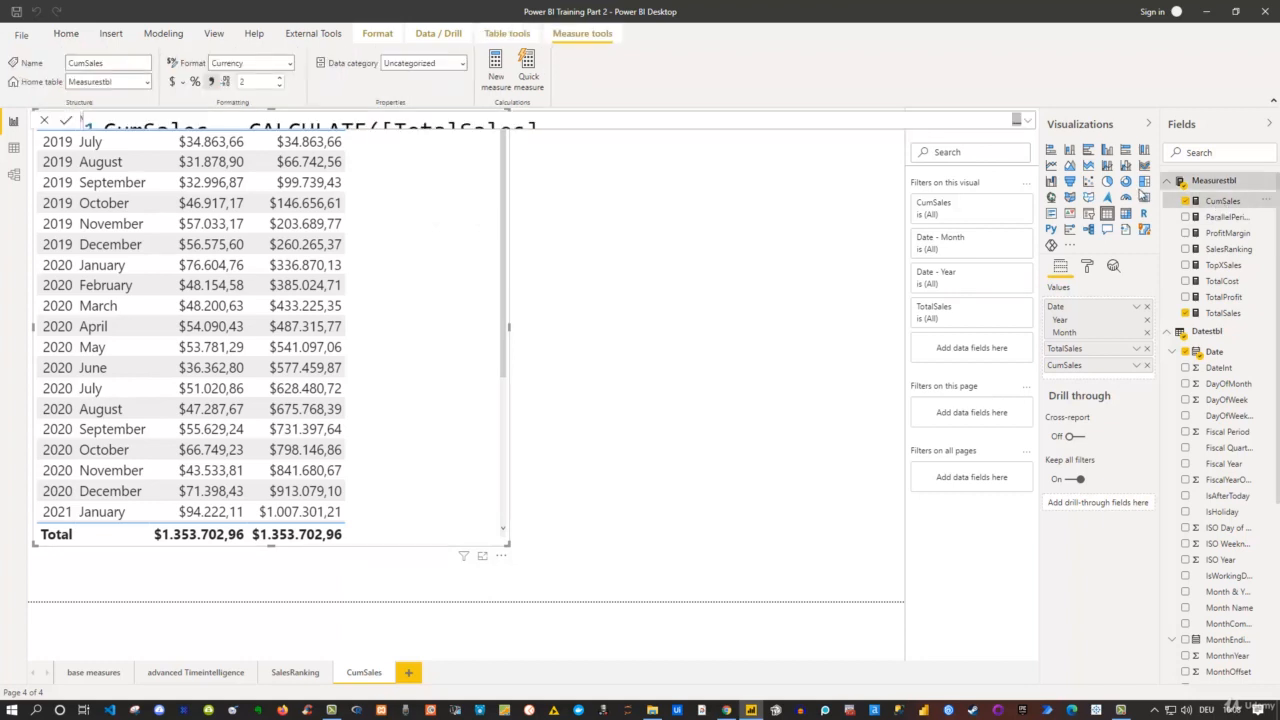
{"action": "left_click", "coordinate": [1024, 123]}
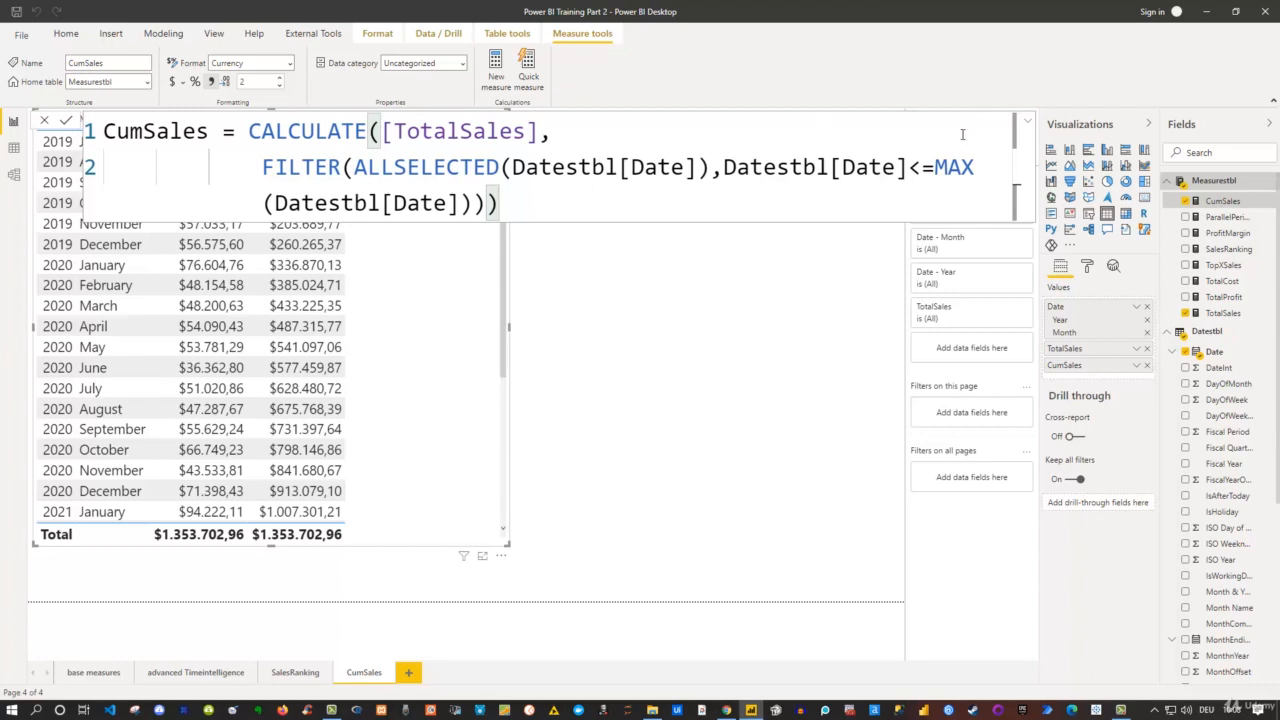
{"action": "left_click", "coordinate": [786, 286]}
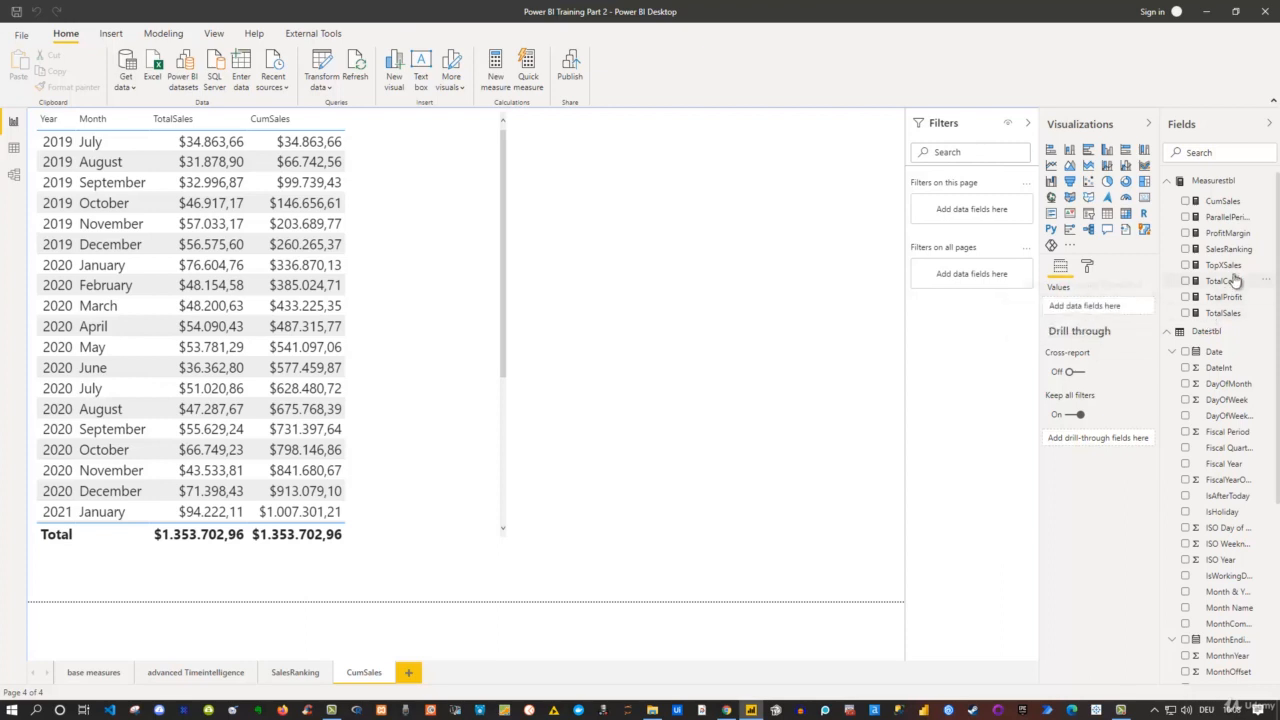
Step: Create a new measure in Measurestbl named TotalSalesLY and start its formula with CALCULATE
{"action": "right_click", "coordinate": [1216, 182]}
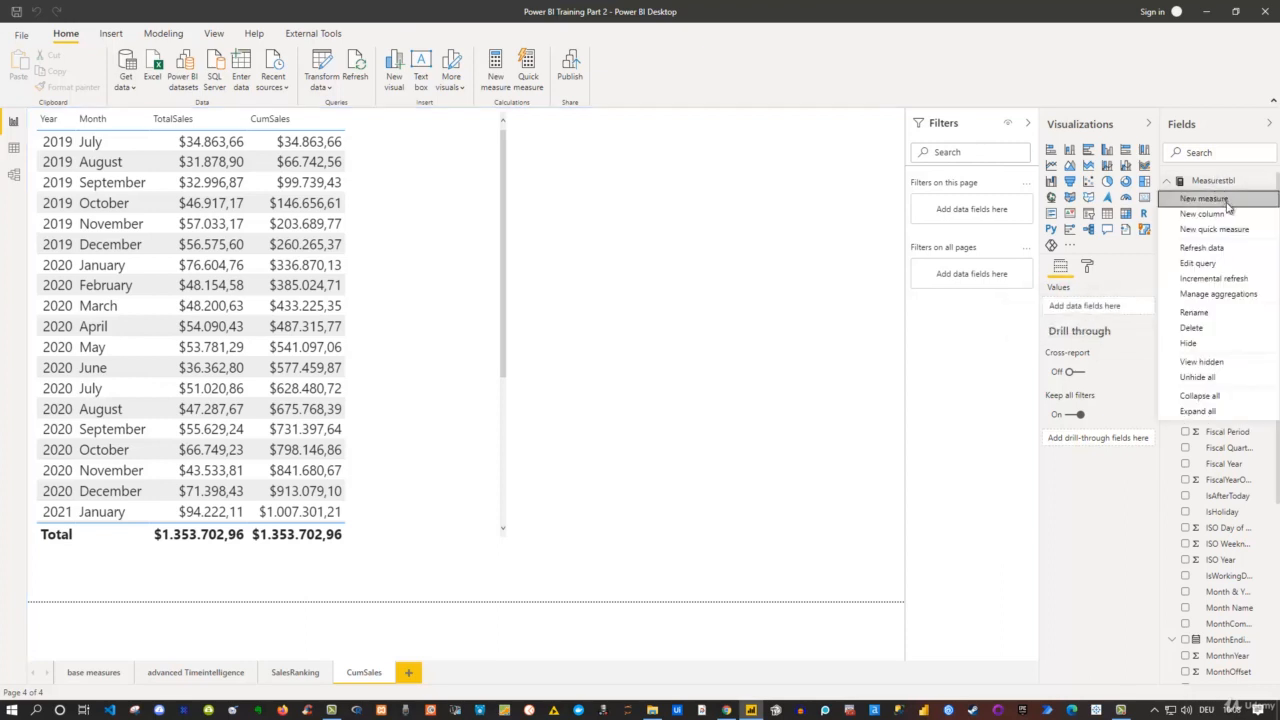
{"action": "left_click", "coordinate": [1226, 200]}
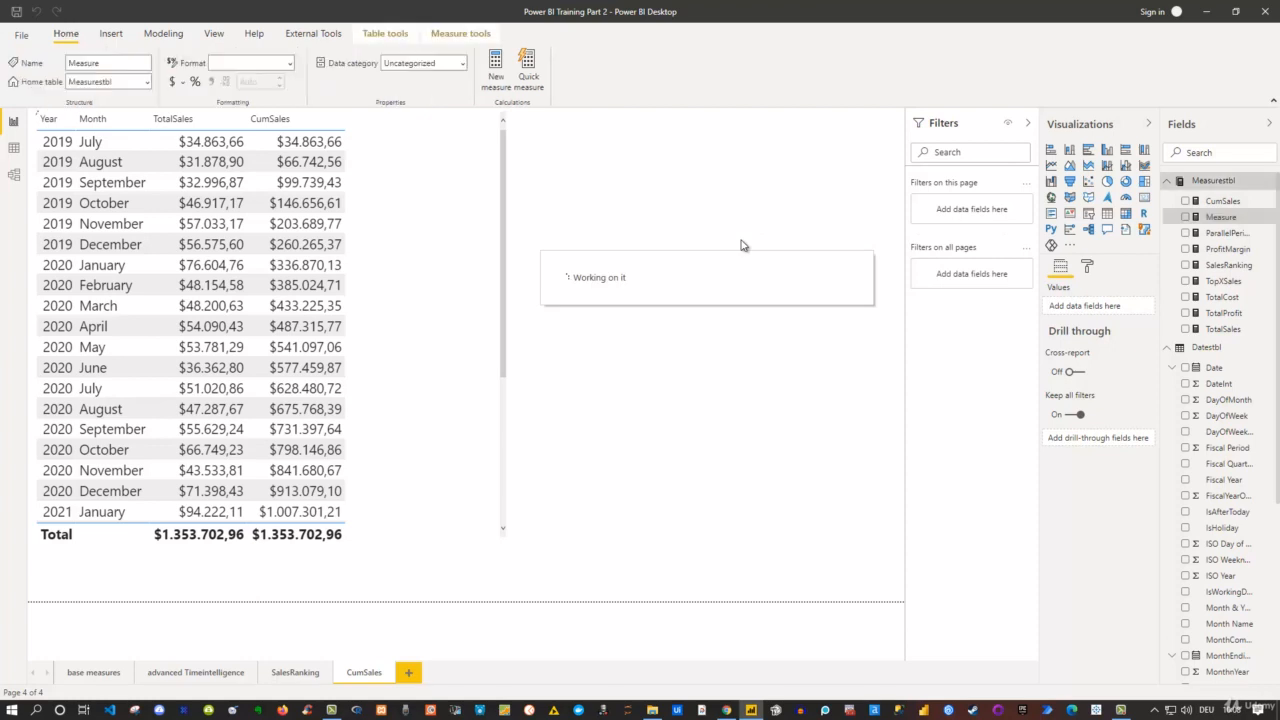
{"action": "left_click", "coordinate": [1028, 122]}
{"action": "type", "text": "Total"}
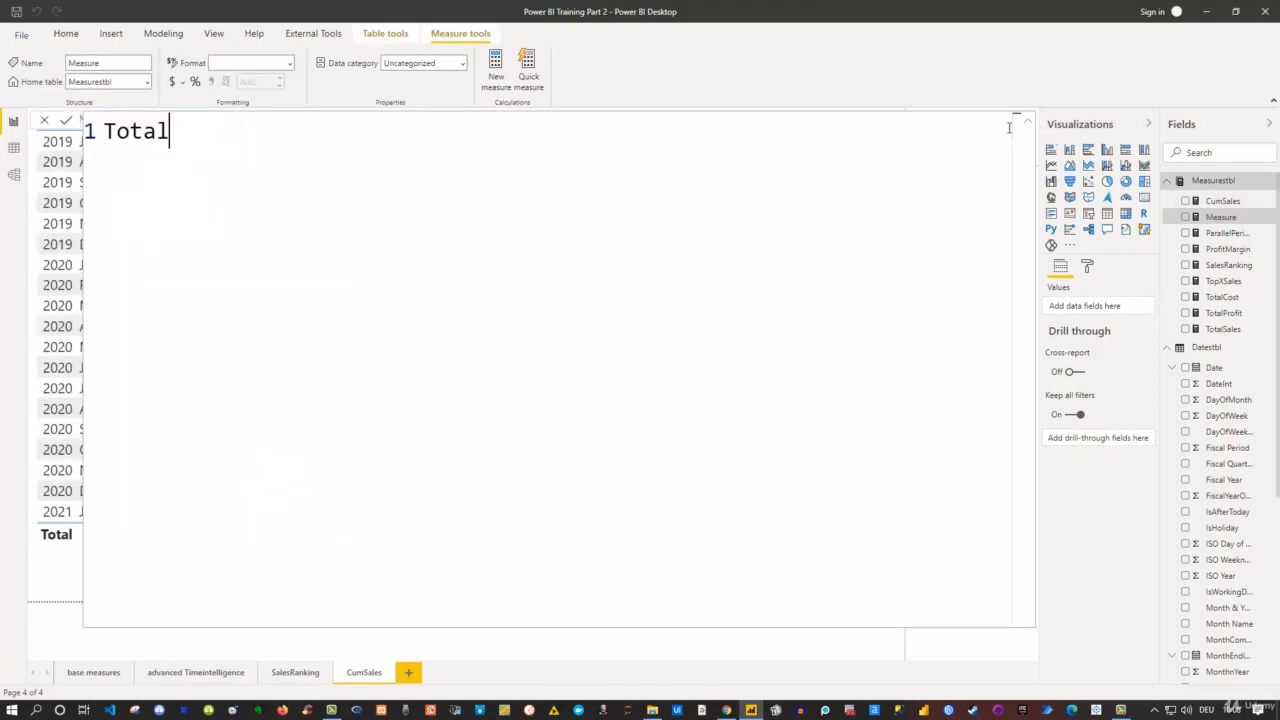
{"action": "type", "text": "SalesLY"}
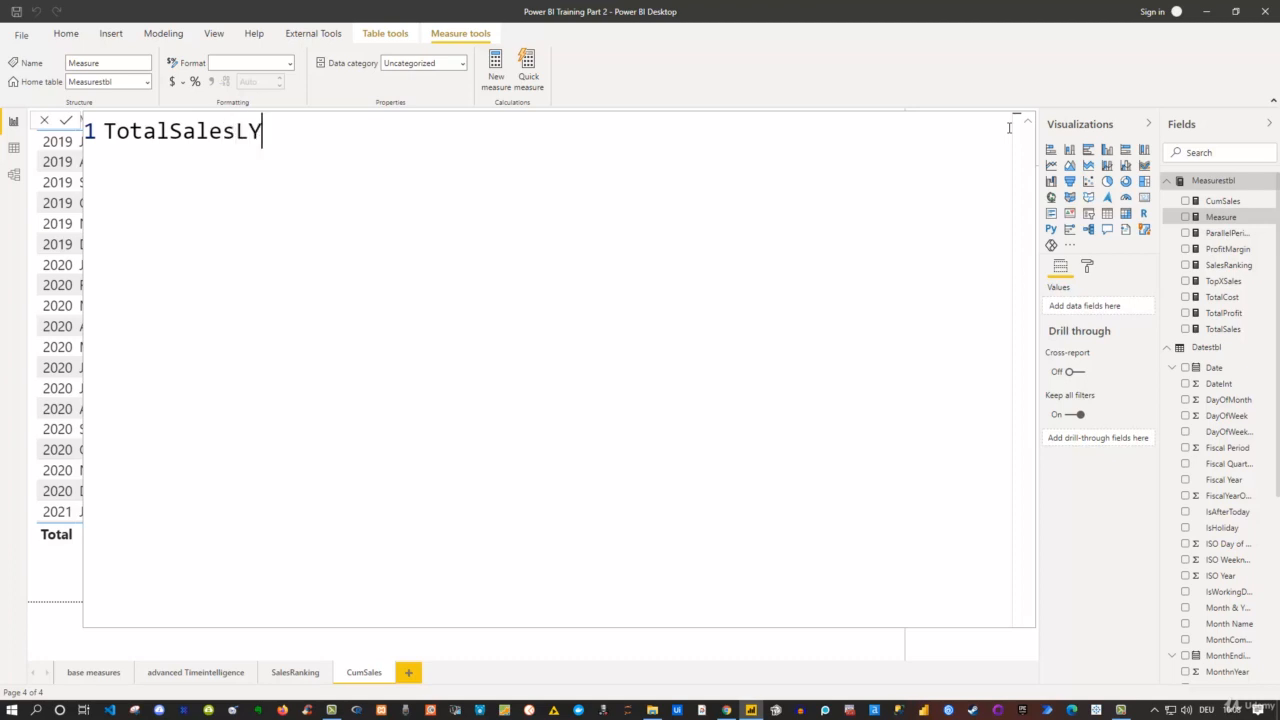
{"action": "type", "text": " = Calc"}
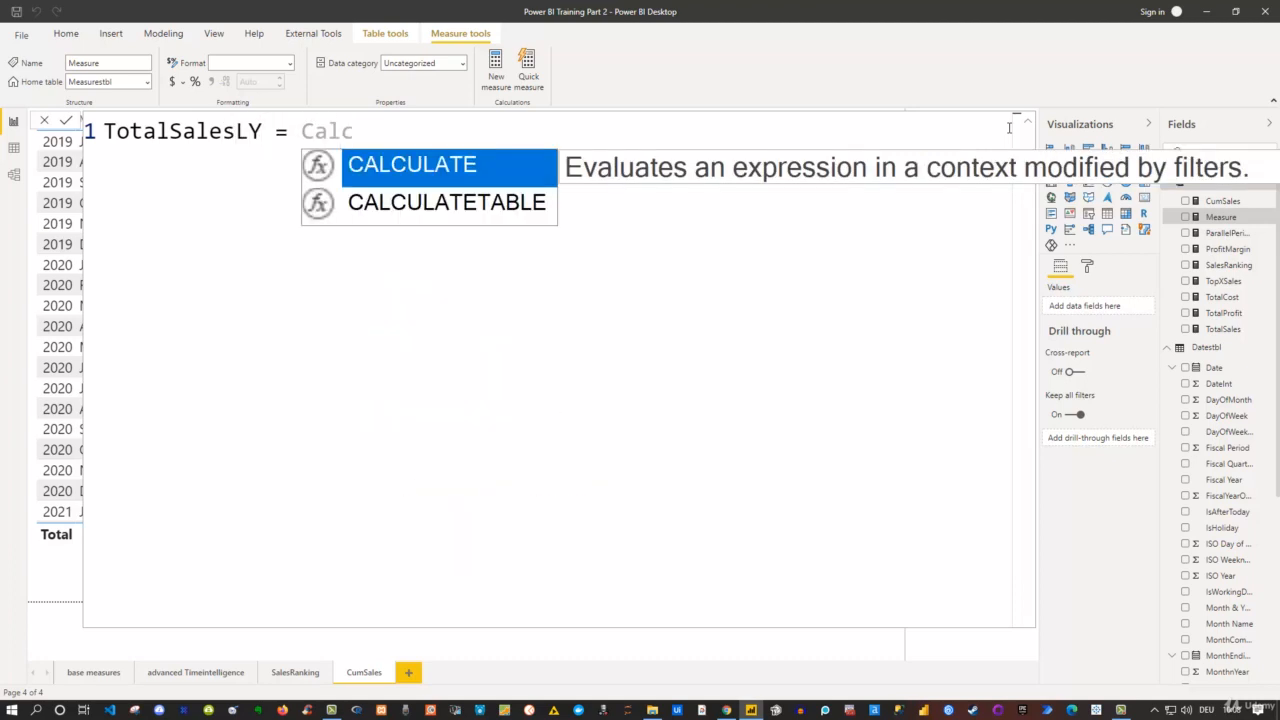
{"action": "key", "text": "Tab"}
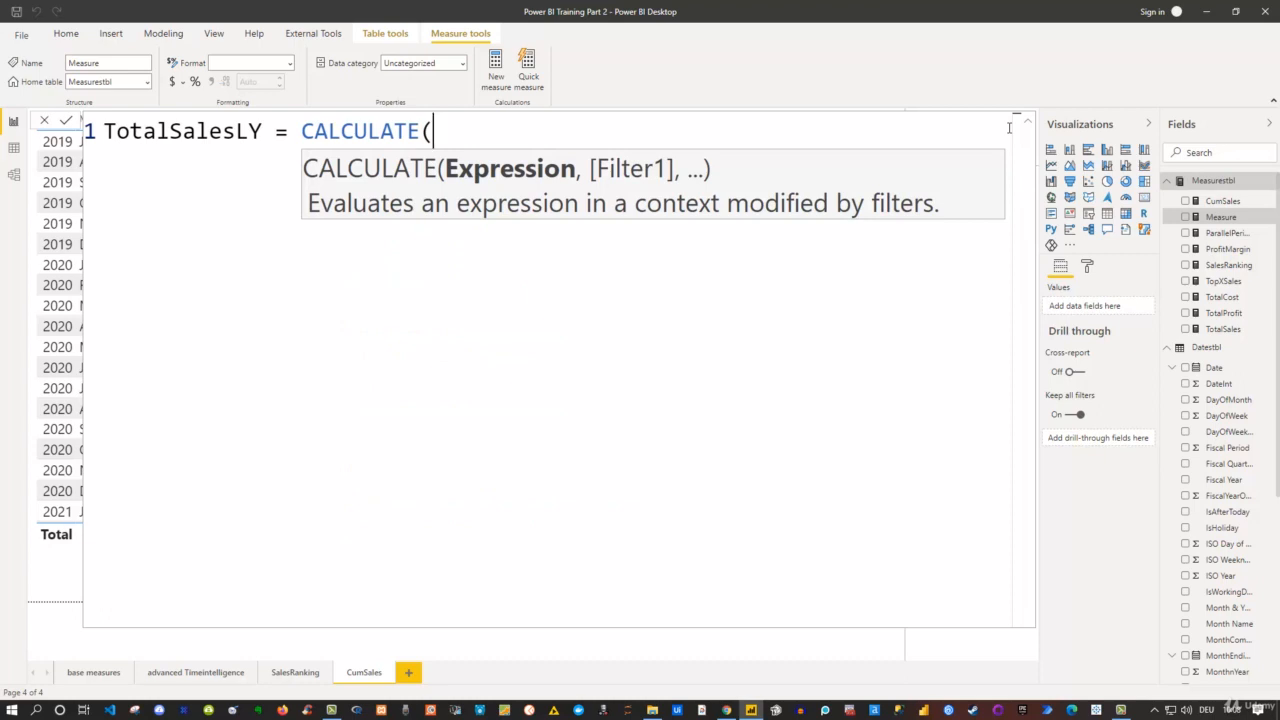
Step: Enter [TotalSales] as the CALCULATE expression, followed by a comma for the filter argument
{"action": "type", "text": "Tot"}
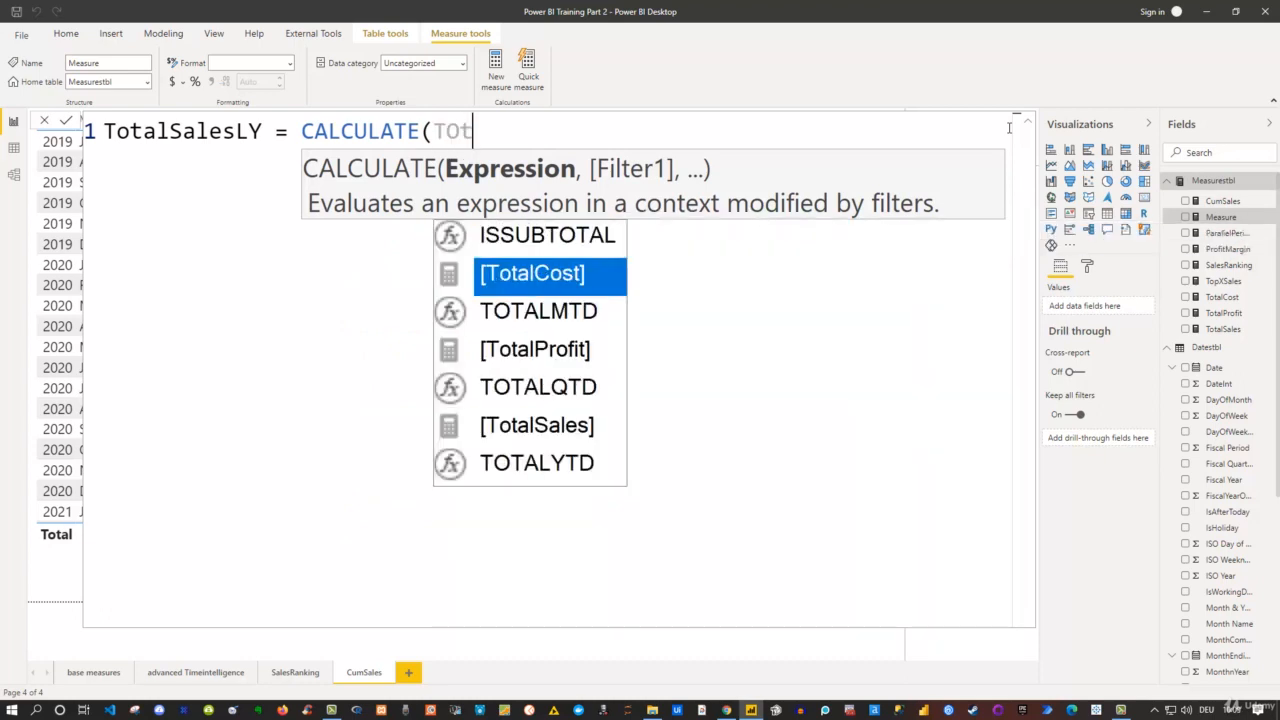
{"action": "key", "text": "Down"}
{"action": "key", "text": "Down"}
{"action": "key", "text": "Down"}
{"action": "key", "text": "Down"}
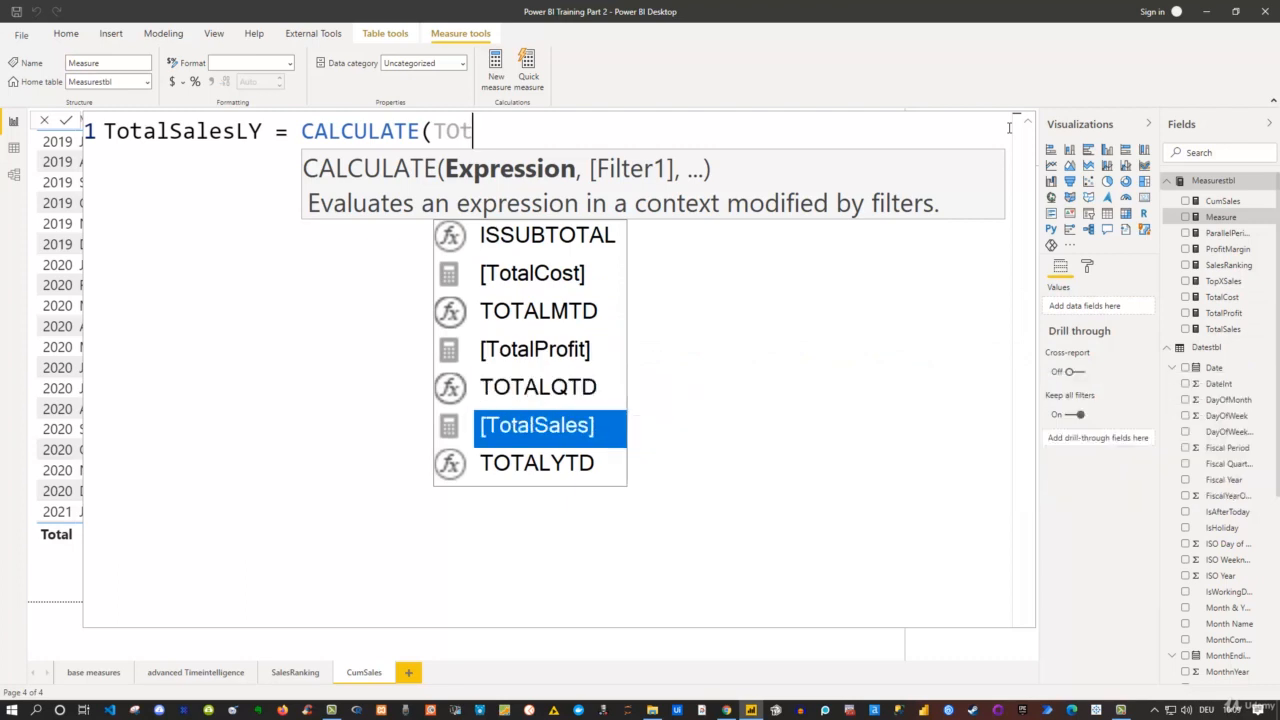
{"action": "key", "text": "Tab"}
{"action": "type", "text": ","}
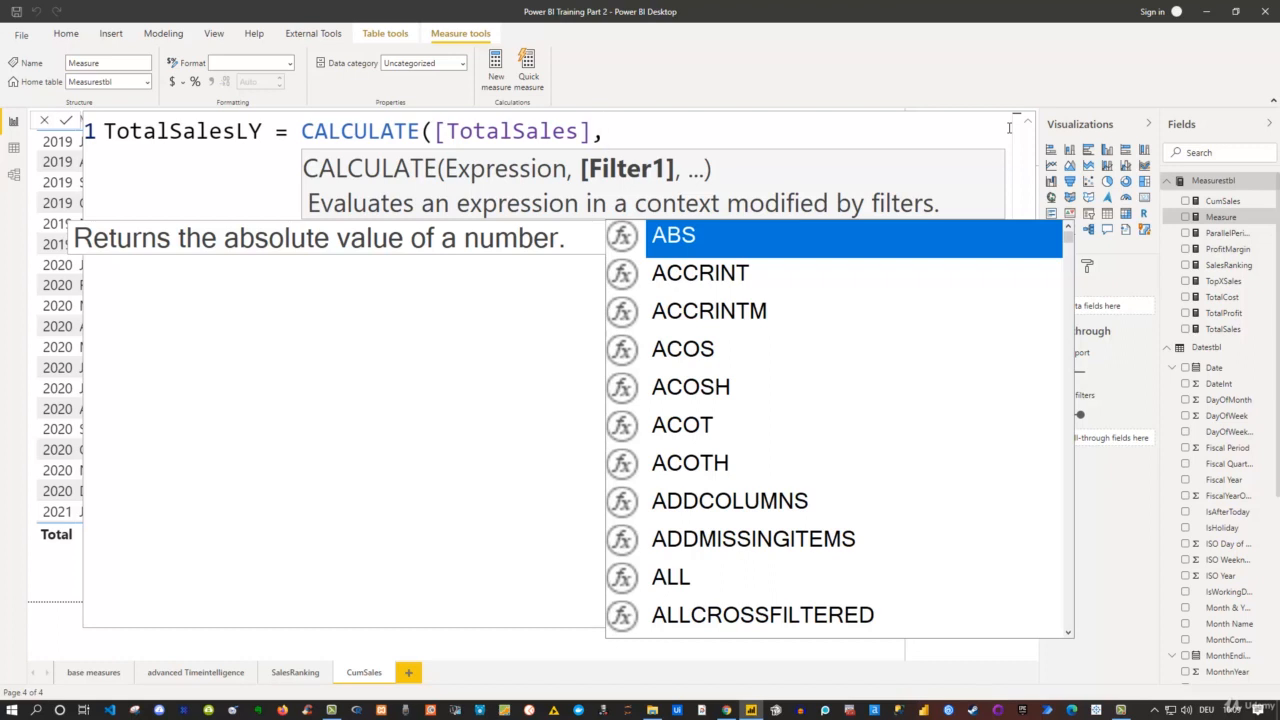
Step: Add DATEADD as the CALCULATE filter in the TotalSalesLY formula, with Datestbl[Date] as its dates argument
{"action": "type", "text": "date"}
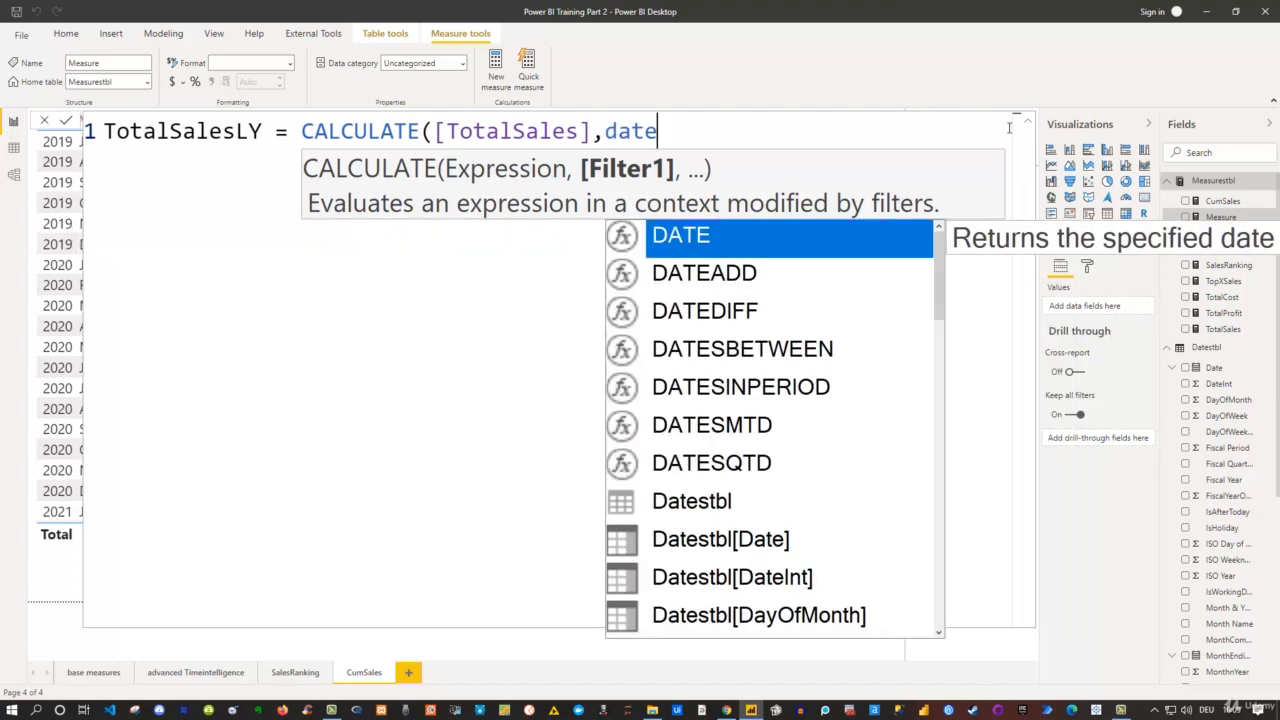
{"action": "key", "text": "Down"}
{"action": "key", "text": "Tab"}
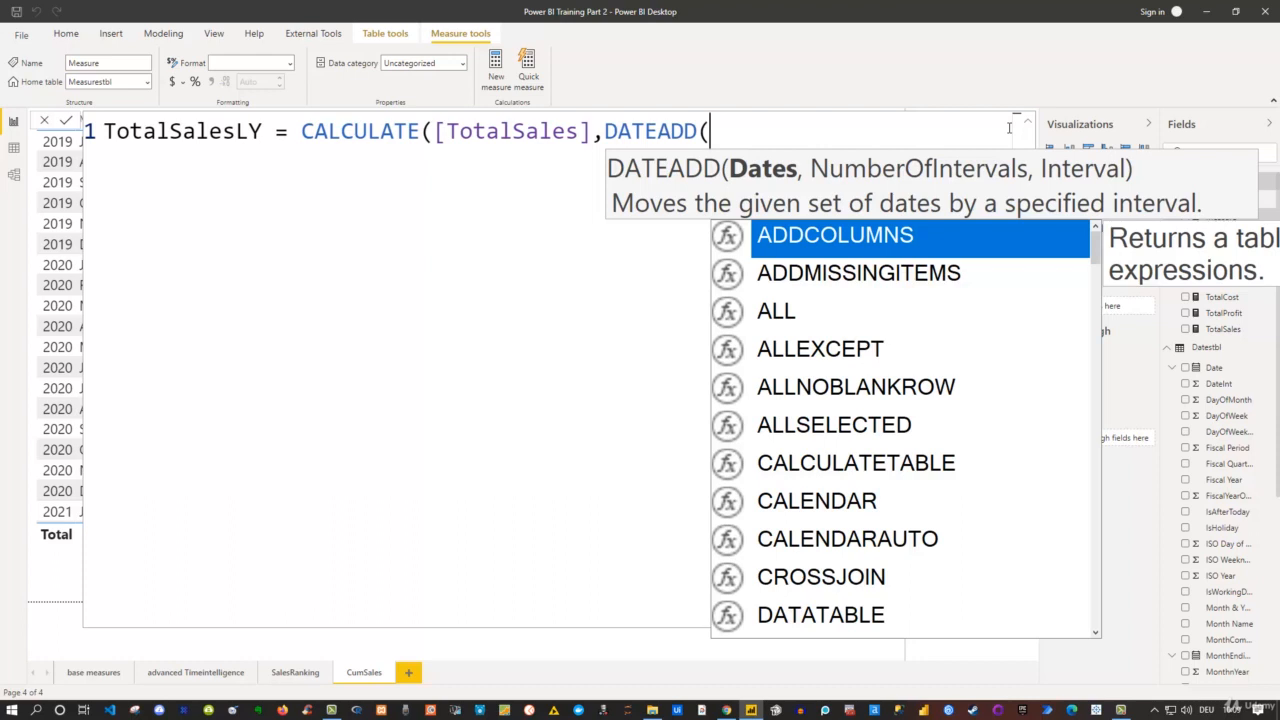
{"action": "type", "text": "date"}
{"action": "key", "text": "Down"}
{"action": "key", "text": "Down"}
{"action": "key", "text": "Down"}
{"action": "key", "text": "Down"}
{"action": "key", "text": "Down"}
{"action": "key", "text": "Down"}
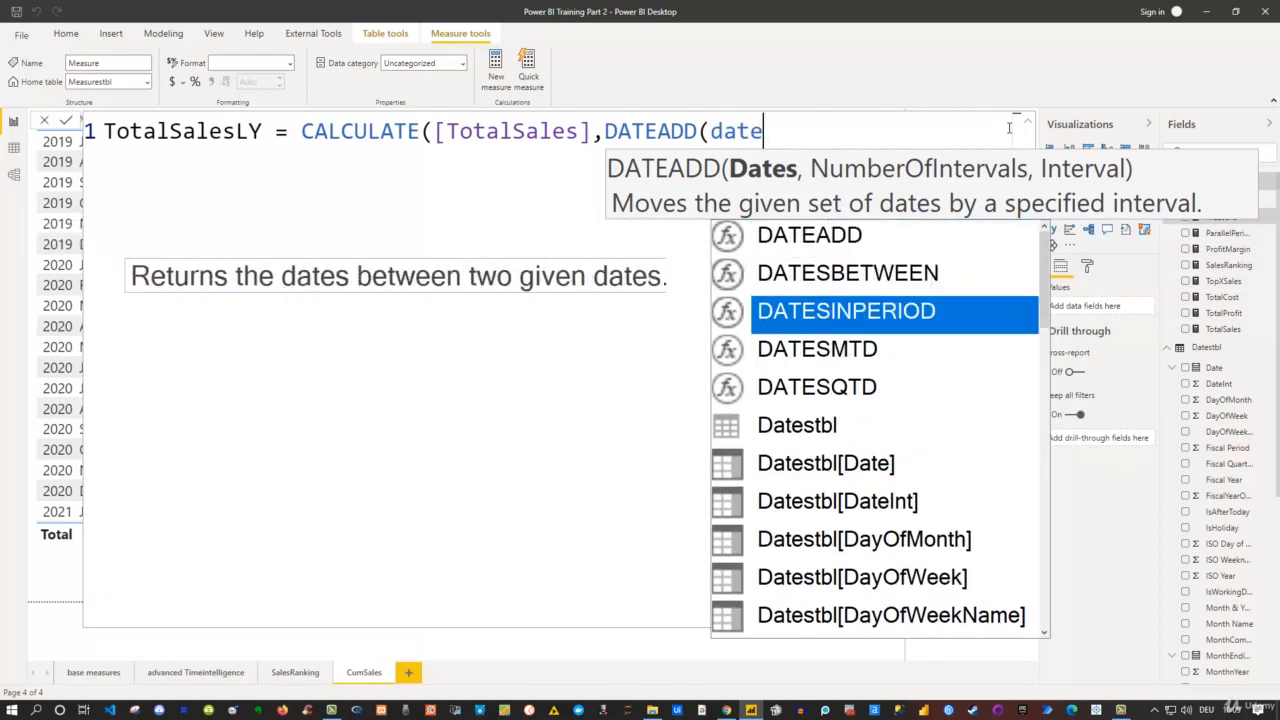
{"action": "key", "text": "Tab"}
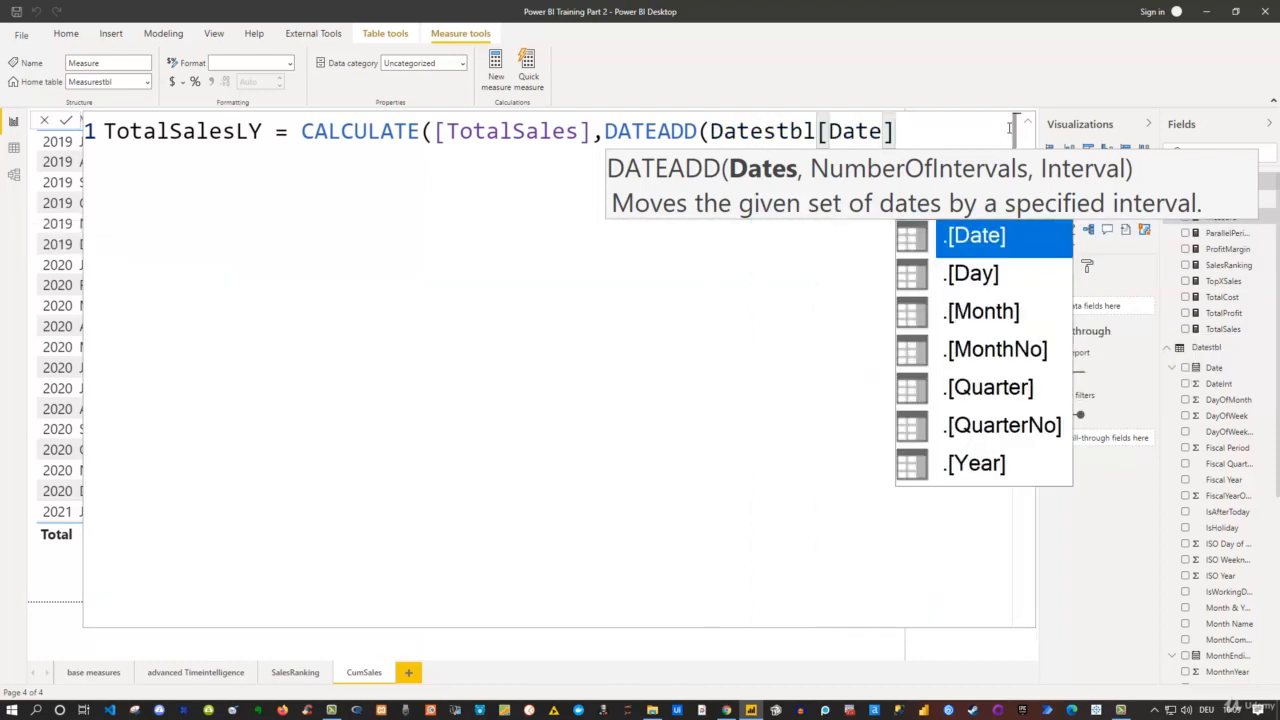
{"action": "type", "text": ")"}
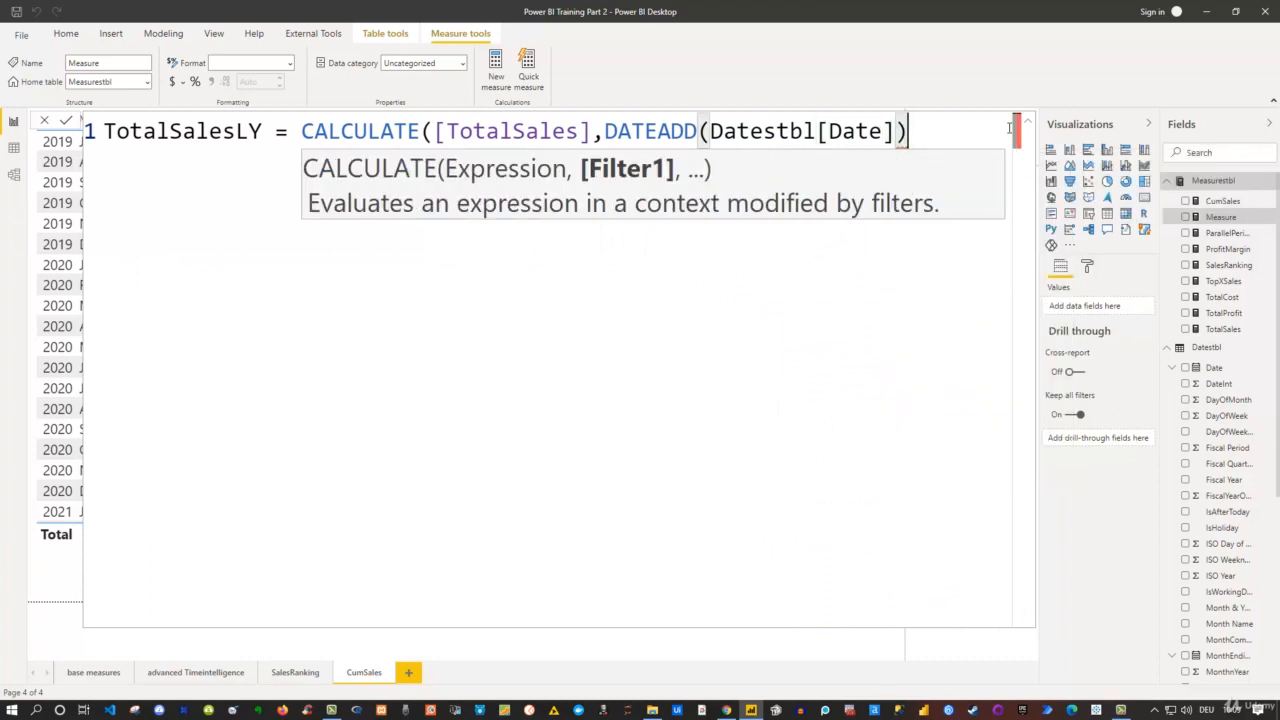
{"action": "key", "text": "BackSpace"}
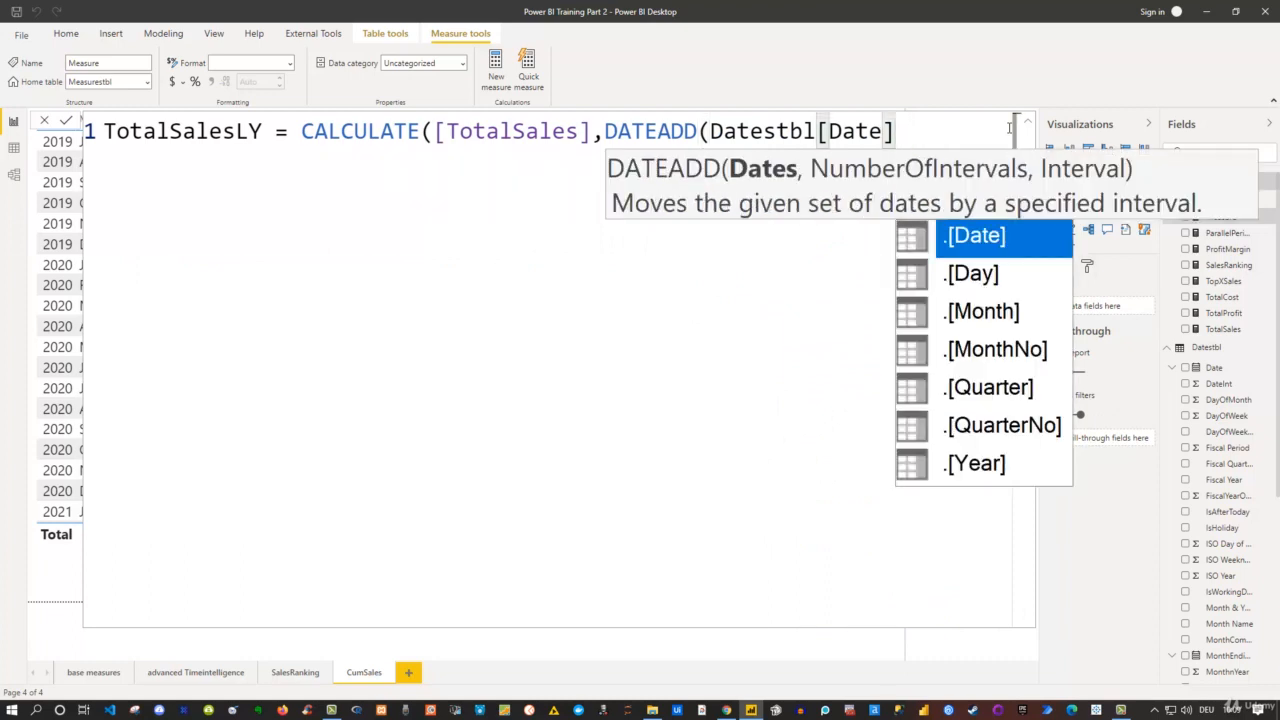
Step: Complete the DATEADD function with -1 as the number of intervals and YEAR as the interval, including its closing parenthesis
{"action": "type", "text": ",-1"}
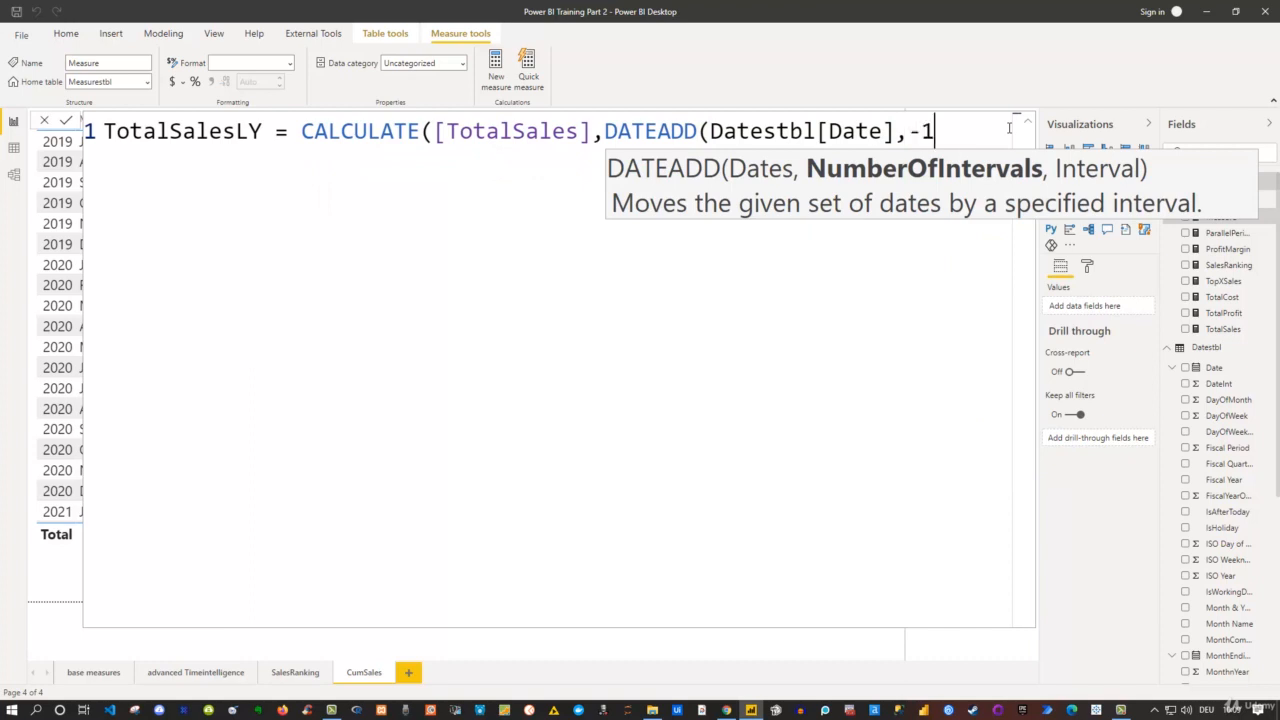
{"action": "type", "text": ","}
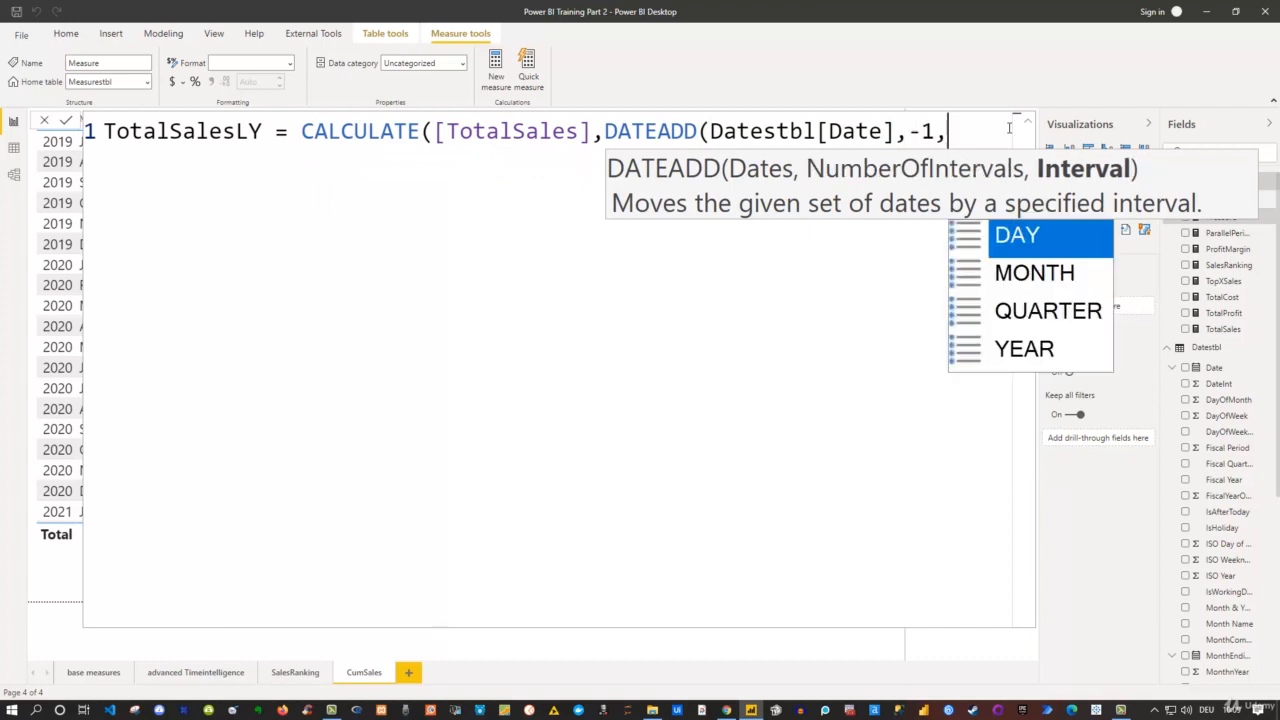
{"action": "type", "text": "year"}
{"action": "key", "text": "Tab"}
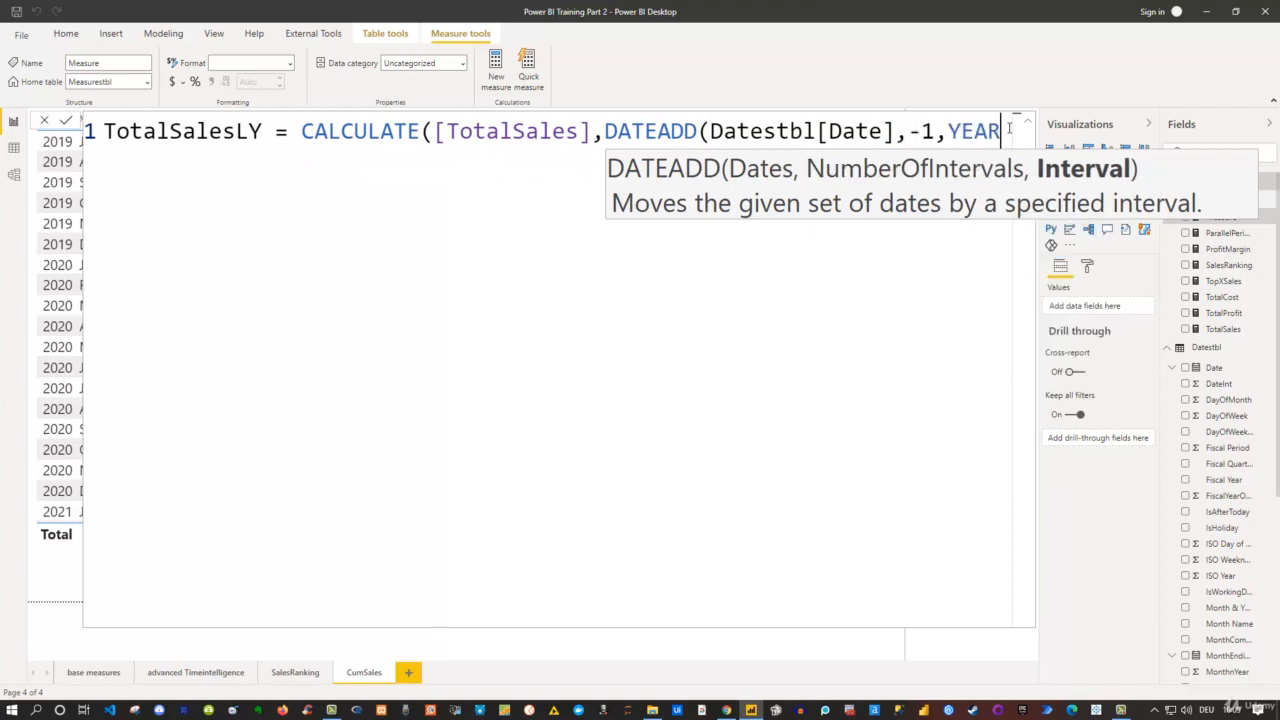
{"action": "type", "text": ")"}
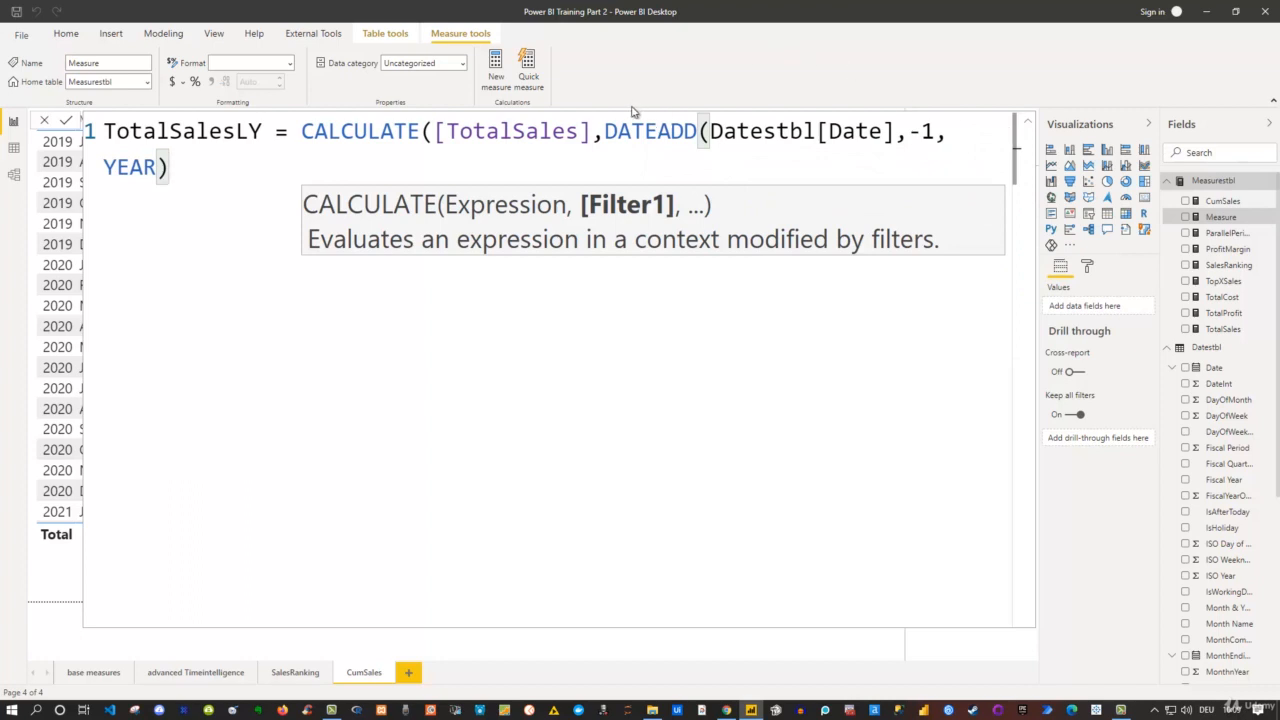
Step: Move DATEADD to an indented second line under CALCULATE, and close and commit the TotalSalesLY formula
{"action": "left_click", "coordinate": [605, 131]}
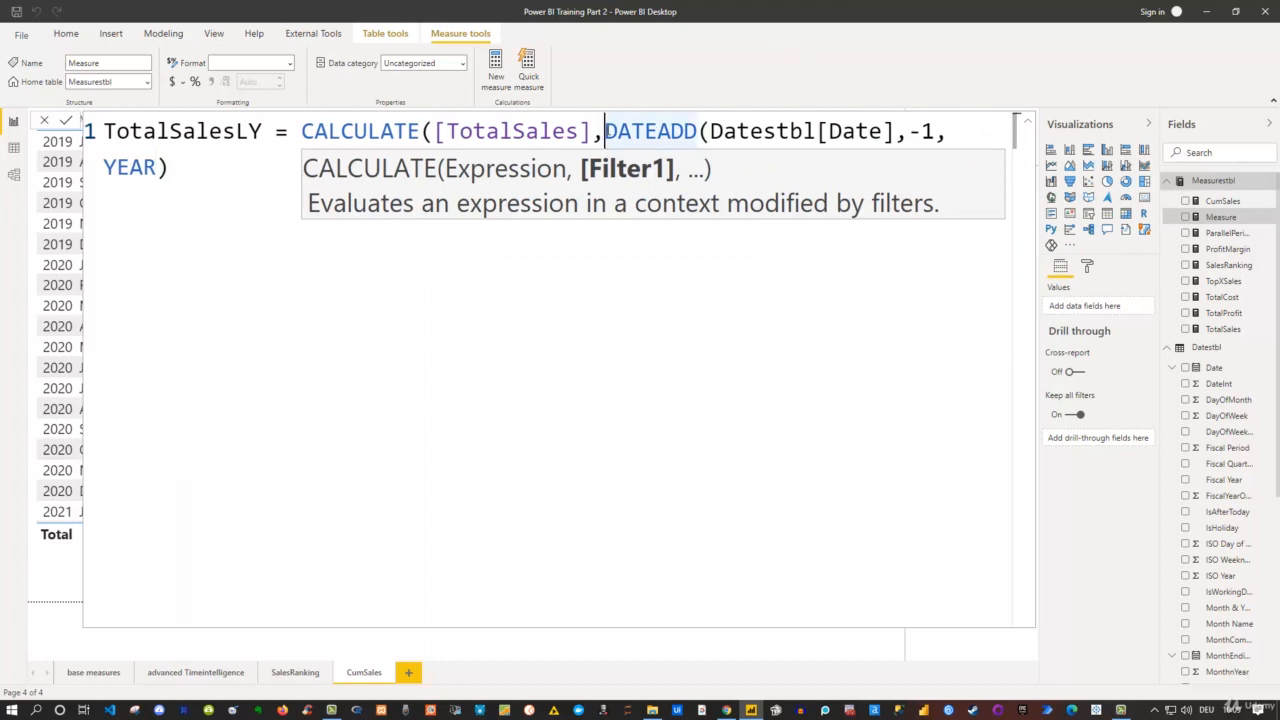
{"action": "key", "text": "shift+Return"}
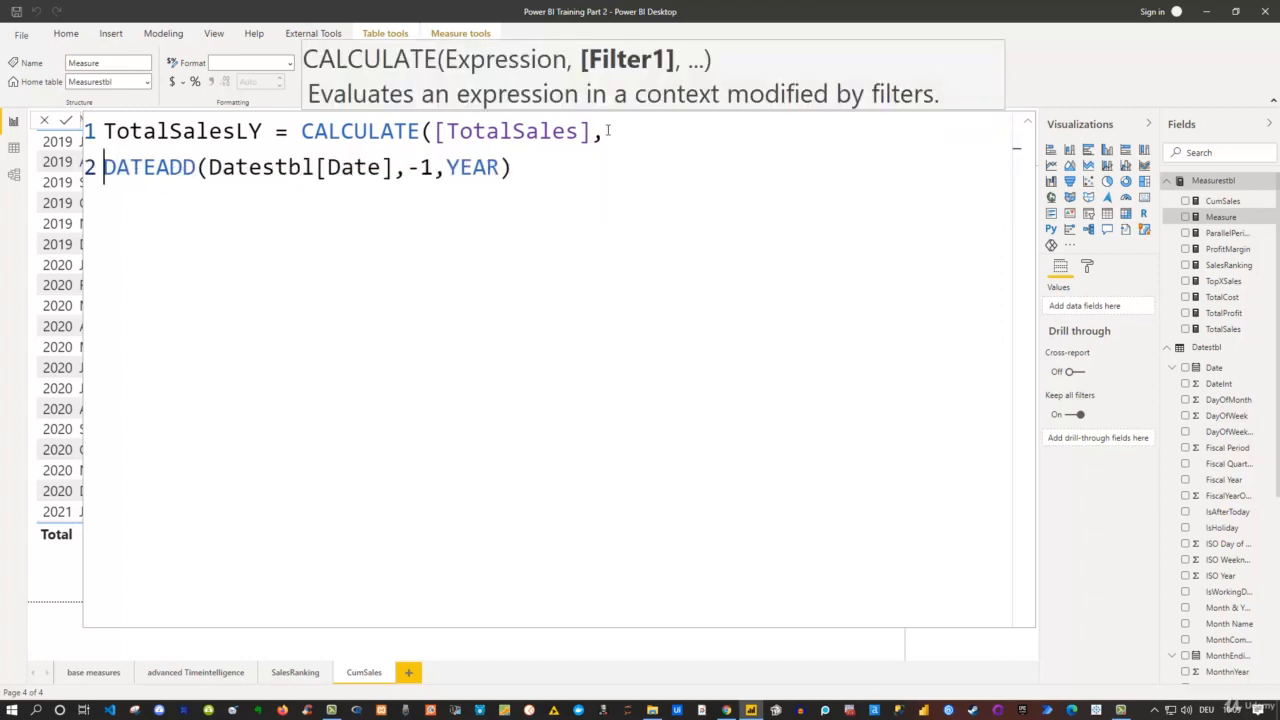
{"action": "key", "text": "Tab"}
{"action": "key", "text": "Tab"}
{"action": "key", "text": "Tab"}
{"action": "key", "text": "Tab"}
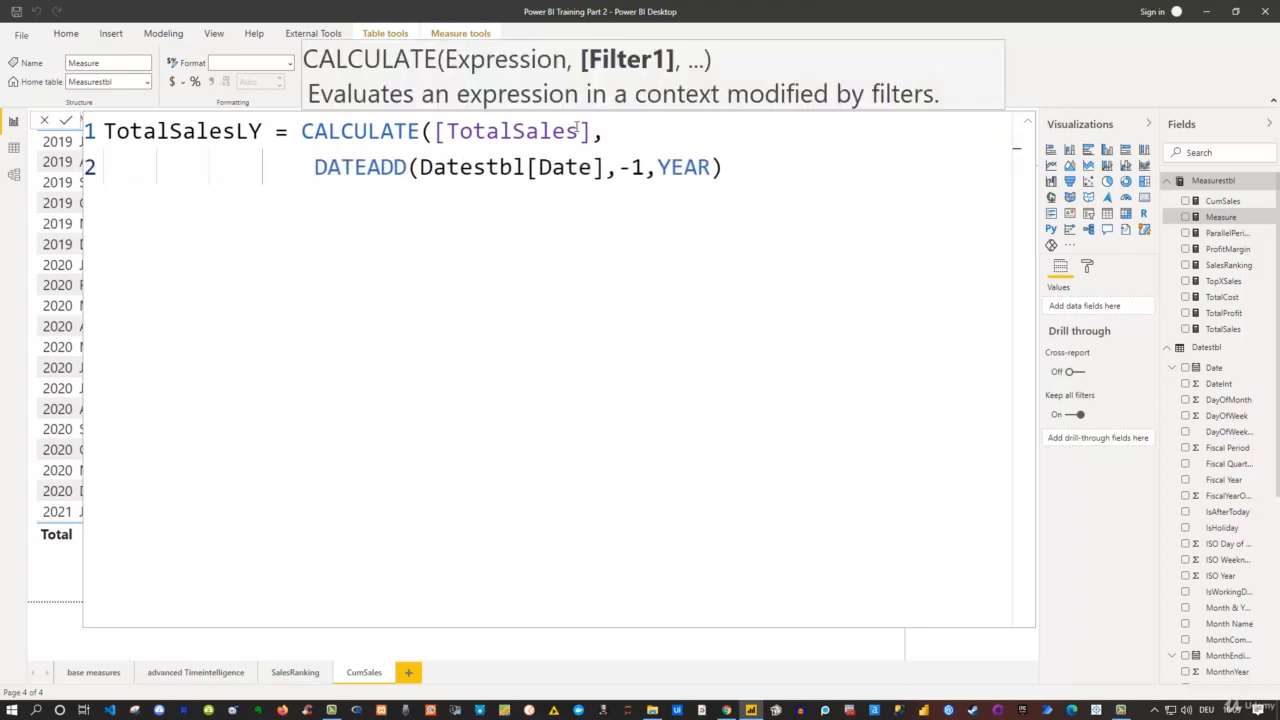
{"action": "key", "text": "BackSpace"}
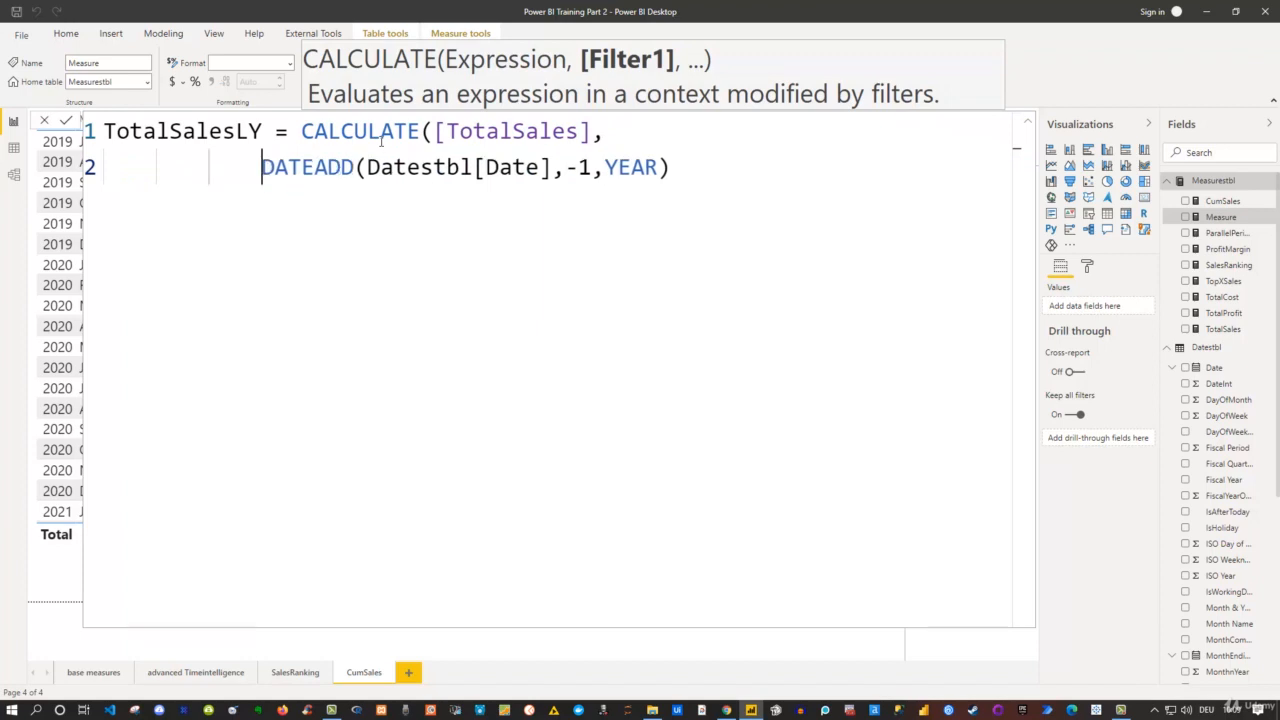
{"action": "key", "text": "Tab"}
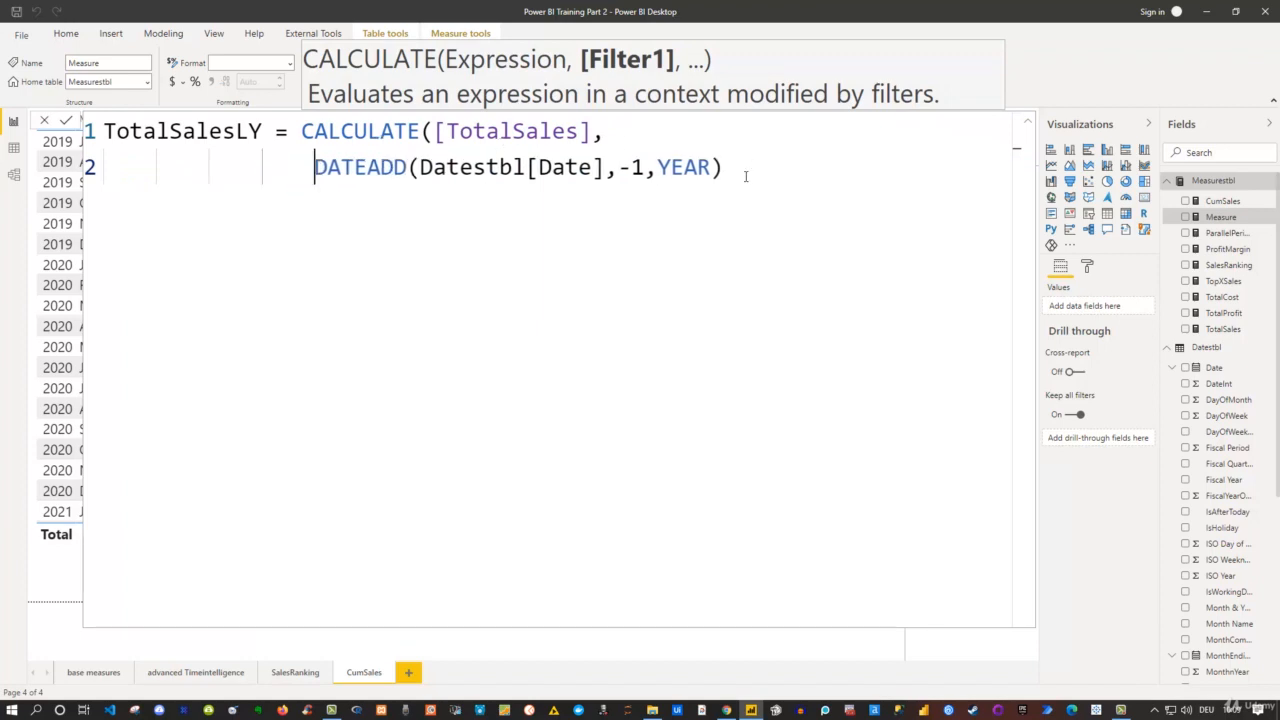
{"action": "left_click", "coordinate": [745, 176]}
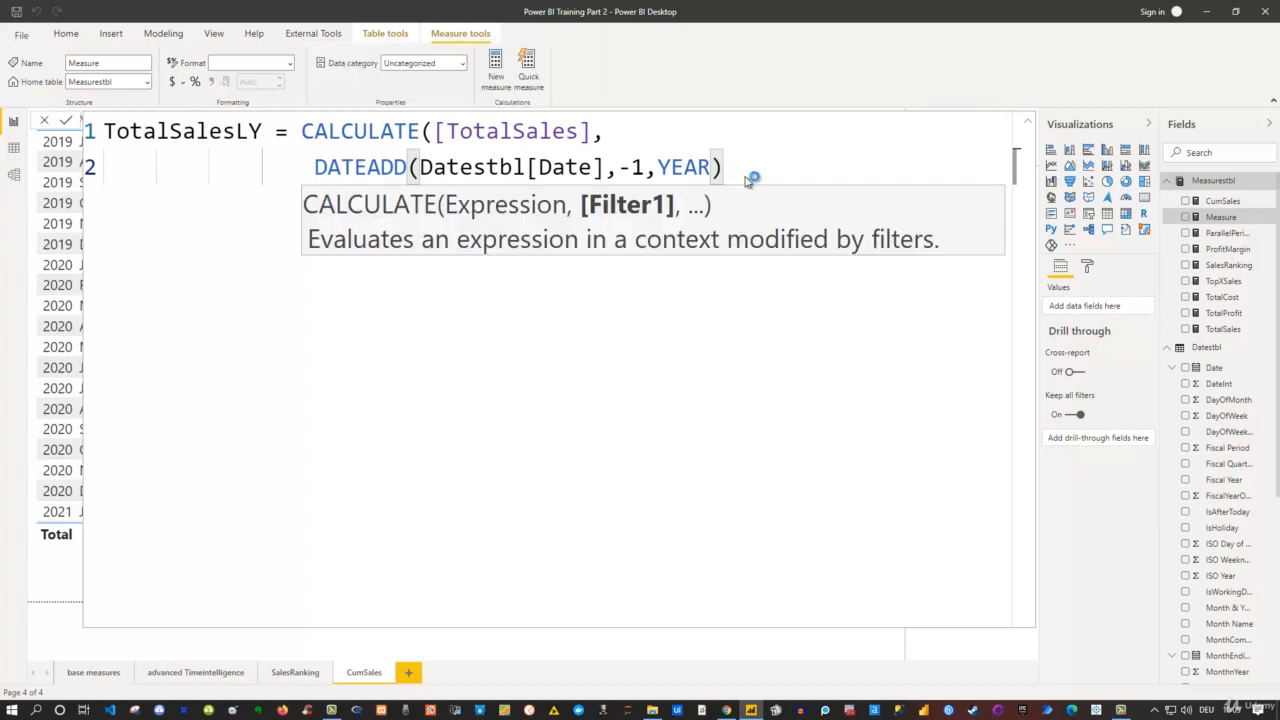
{"action": "key", "text": "Return"}
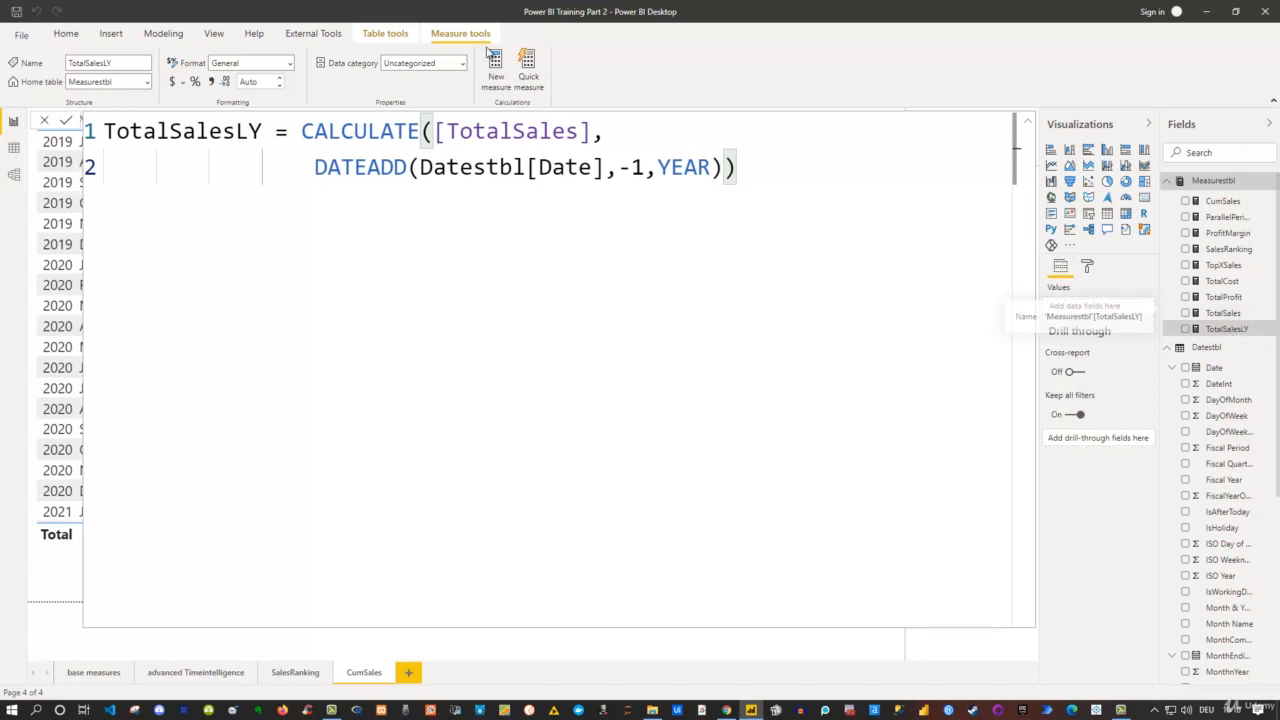
Step: Format the TotalSalesLY measure as dollar currency with 2 decimal places and collapse the formula editor
{"action": "left_click", "coordinate": [177, 82]}
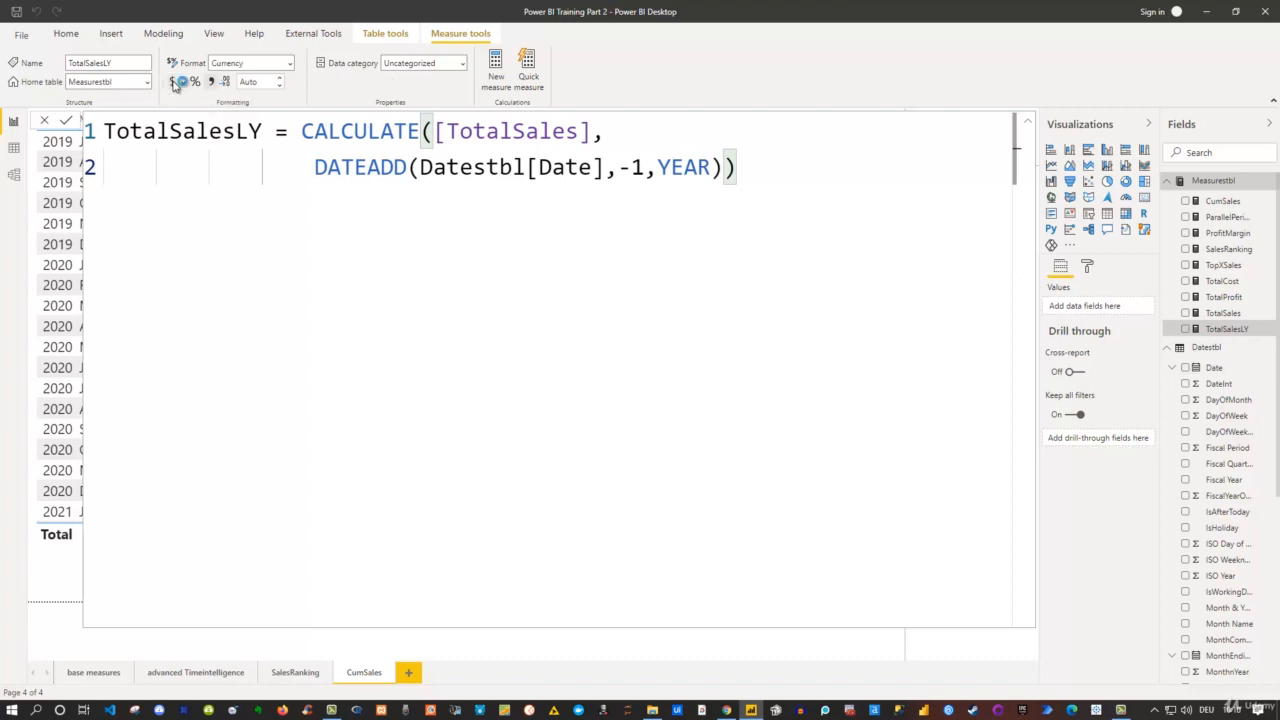
{"action": "left_click", "coordinate": [248, 81]}
{"action": "type", "text": "2"}
{"action": "key", "text": "Return"}
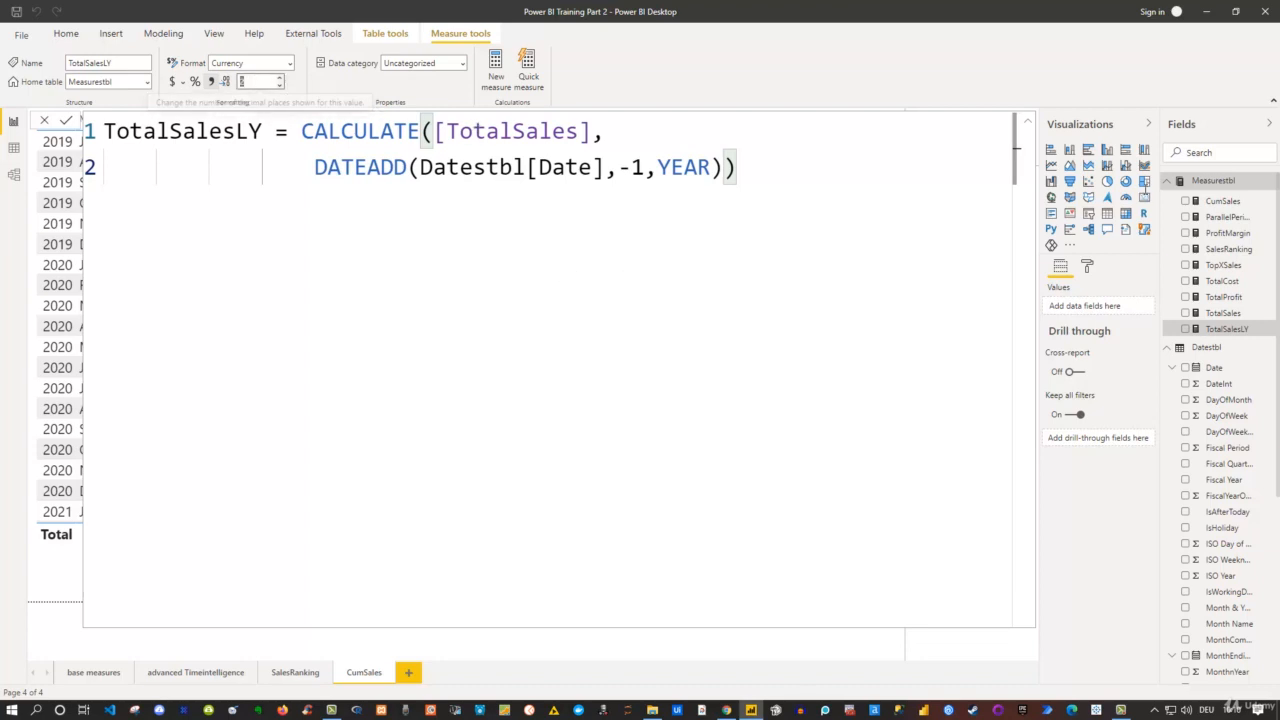
{"action": "left_click", "coordinate": [1026, 121]}
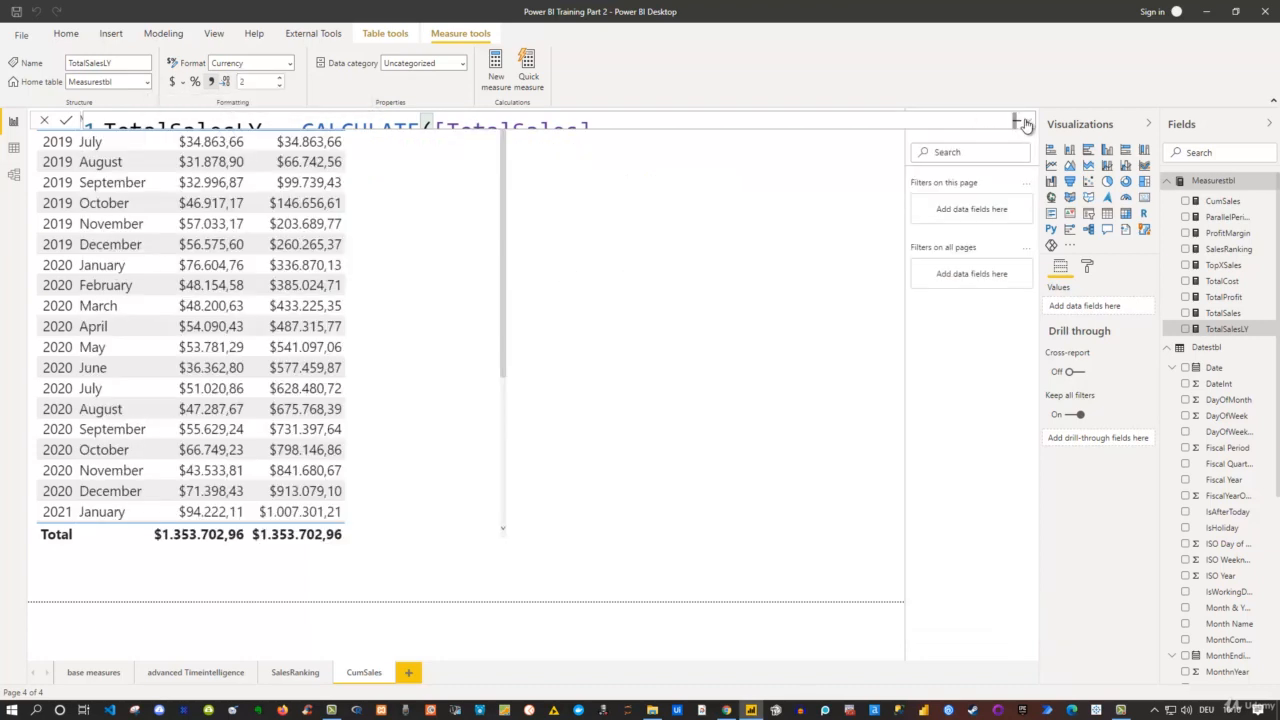
Step: Add TotalSalesLY to the monthly sales table and widen the table visual
{"action": "left_click", "coordinate": [452, 285]}
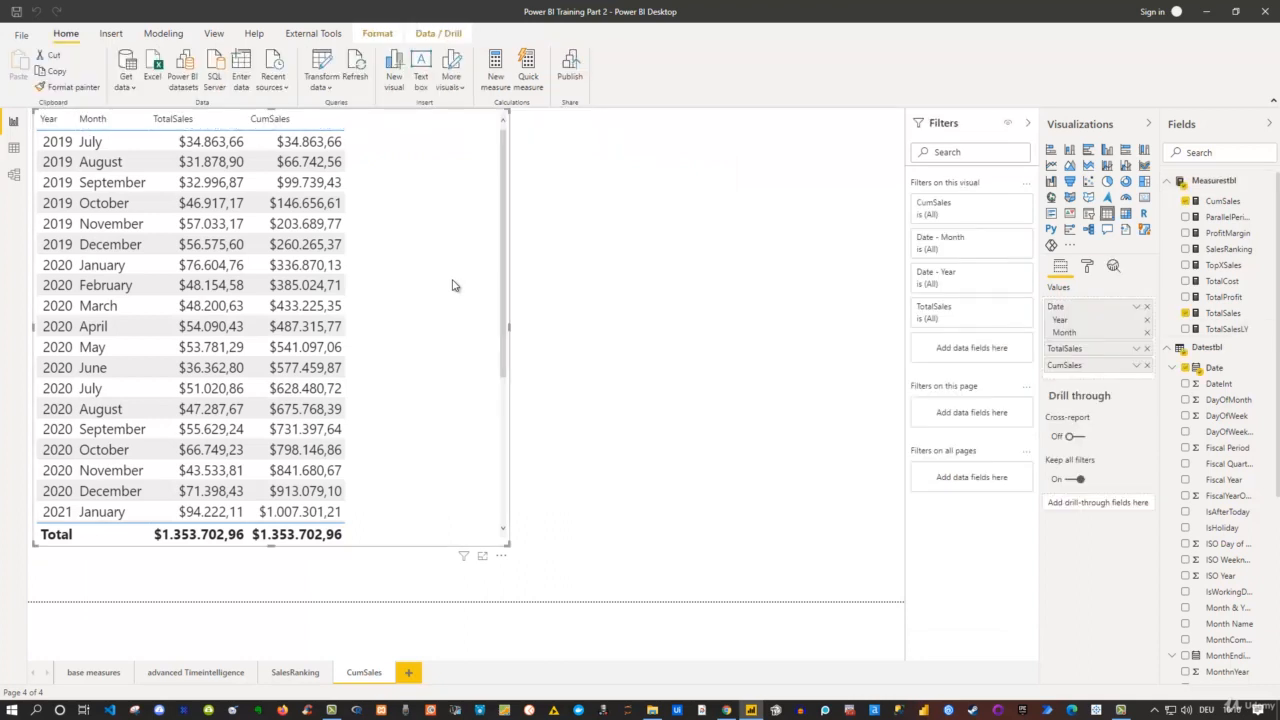
{"action": "left_click", "coordinate": [1186, 329]}
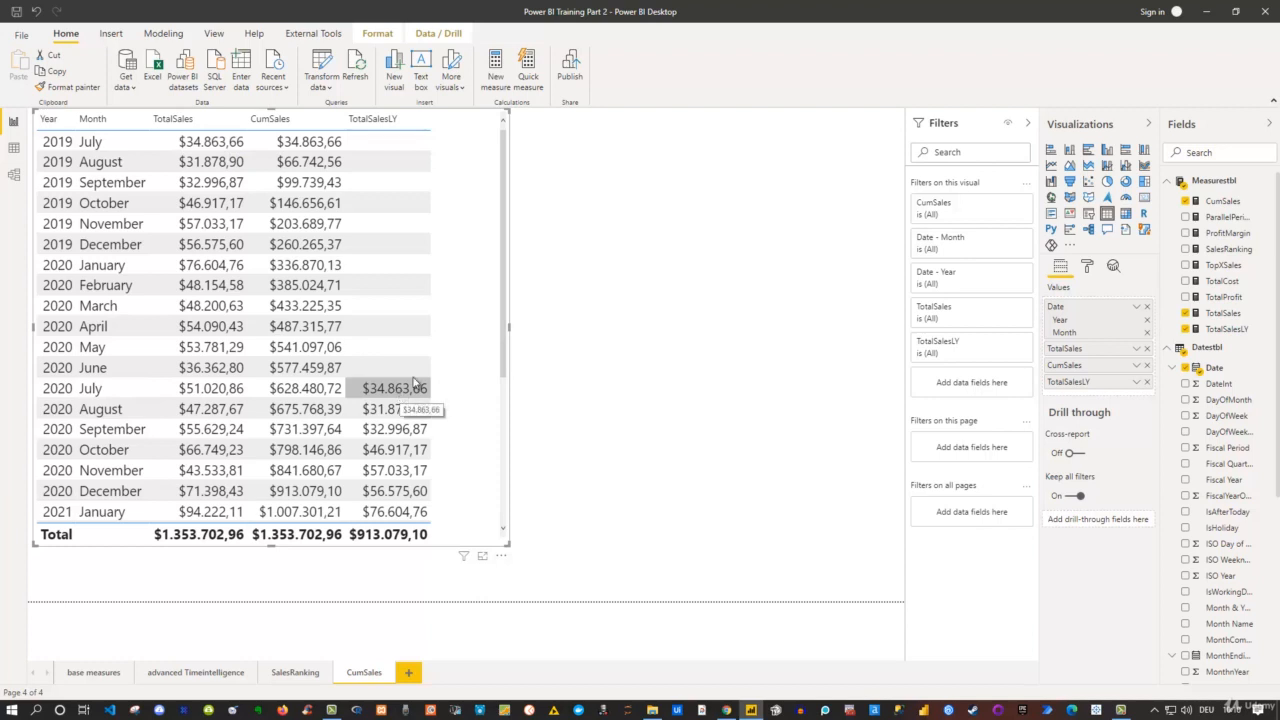
{"action": "left_click_drag", "start_coordinate": [509, 326], "coordinate": [680, 343]}
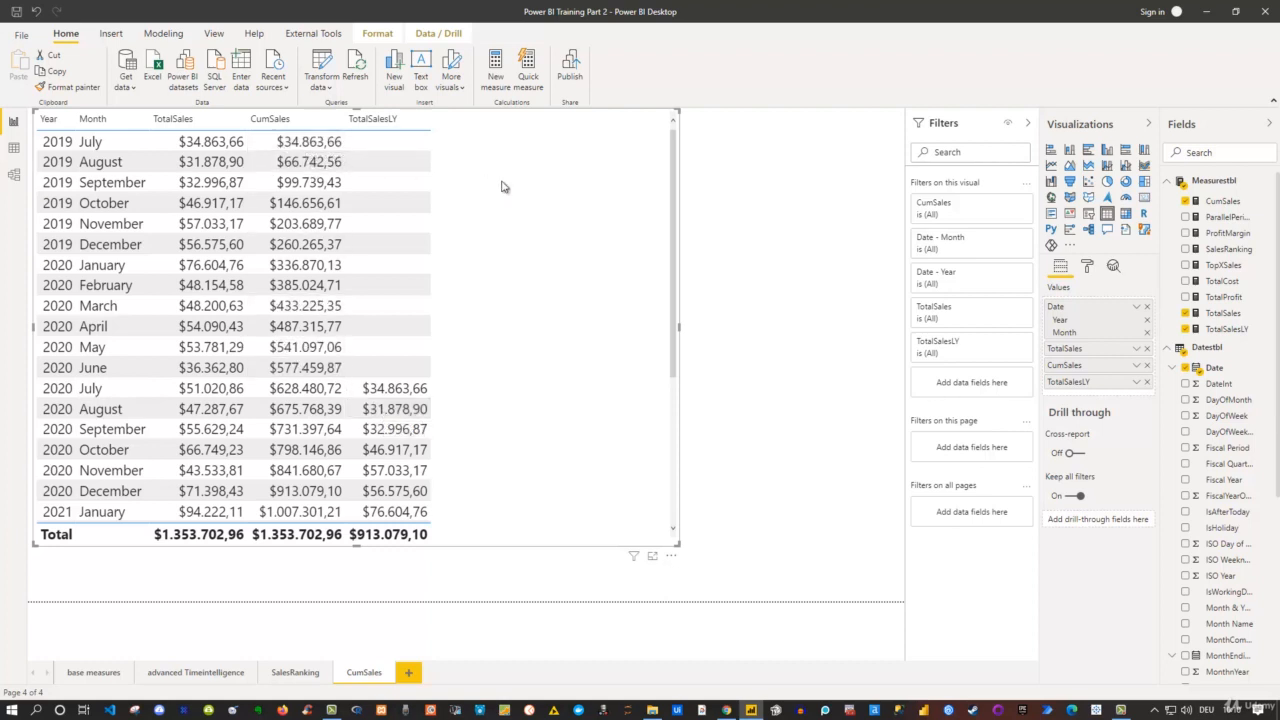
Step: Copy the complete formula of the CumSales measure
{"action": "left_click", "coordinate": [1222, 201]}
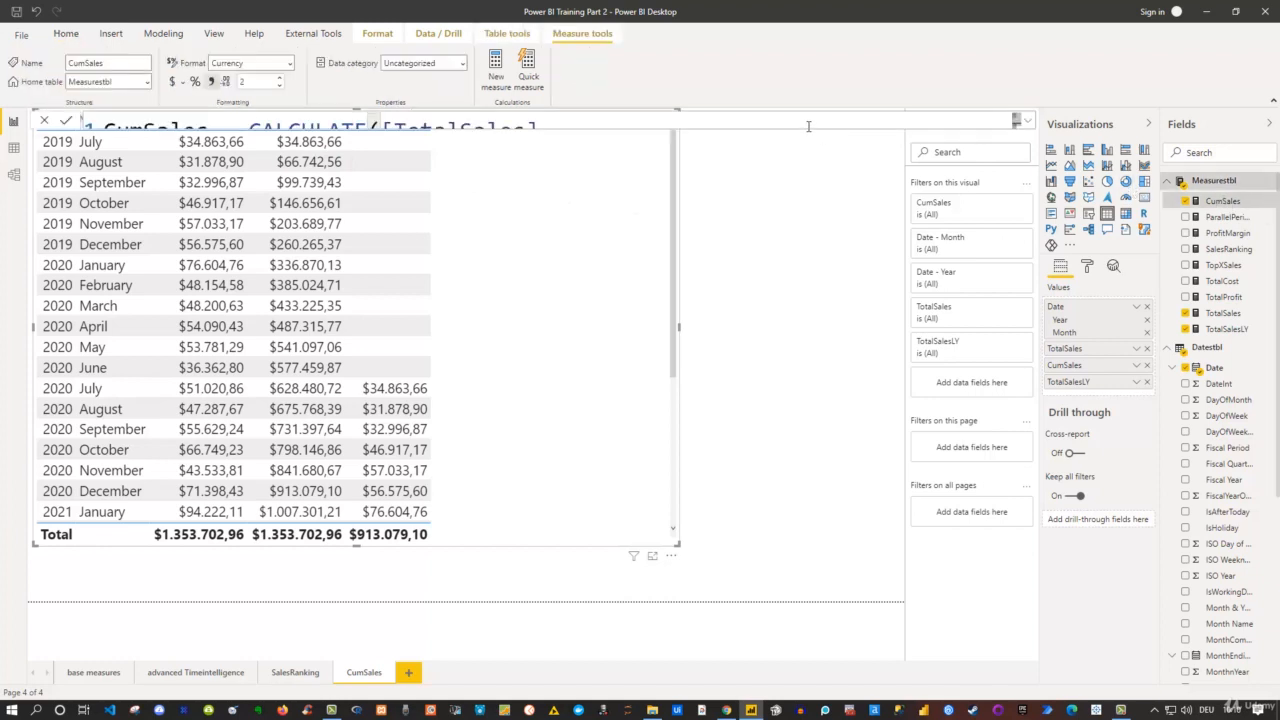
{"action": "left_click", "coordinate": [1027, 121]}
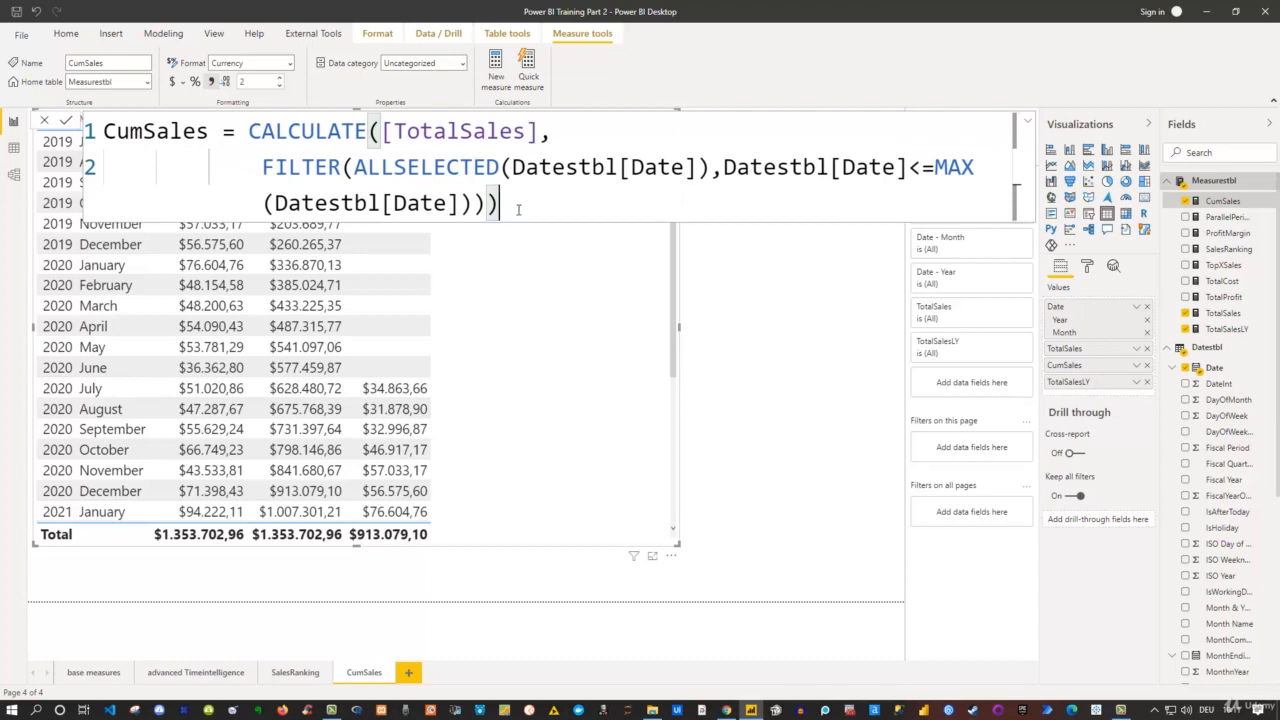
{"action": "left_click_drag", "start_coordinate": [518, 206], "coordinate": [105, 120]}
{"action": "key", "text": "ctrl+c"}
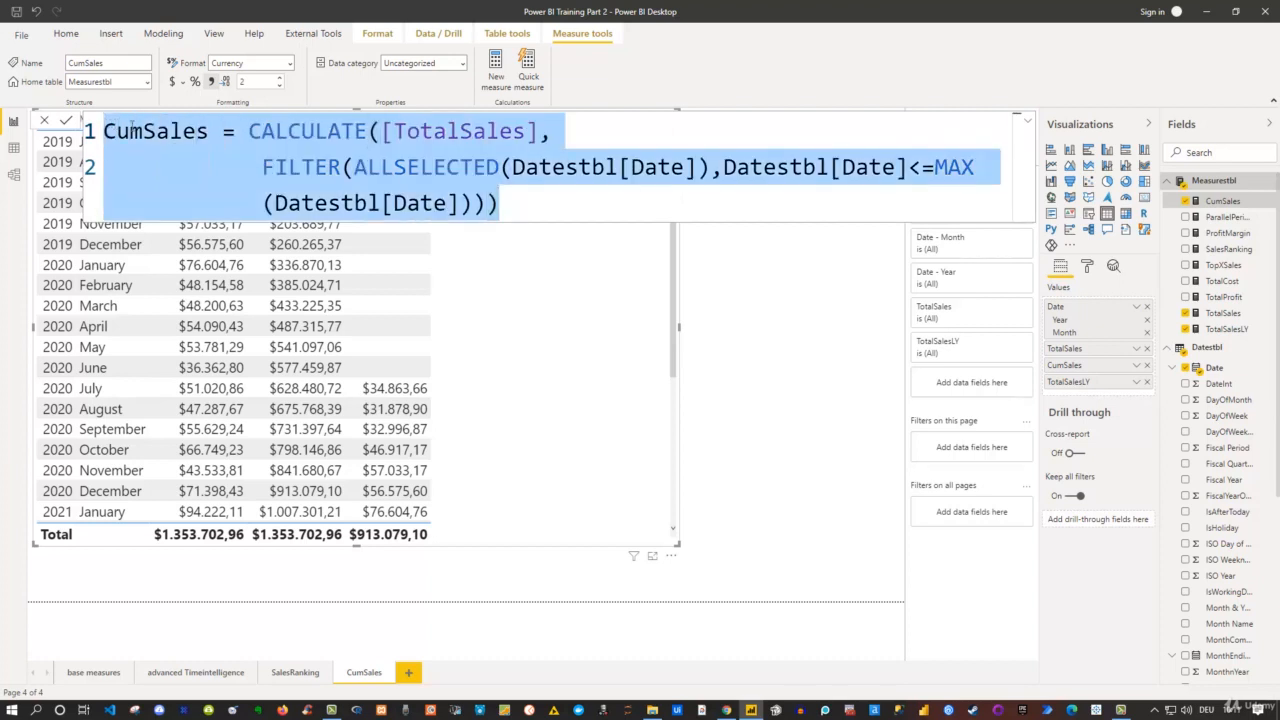
{"action": "left_click", "coordinate": [776, 276]}
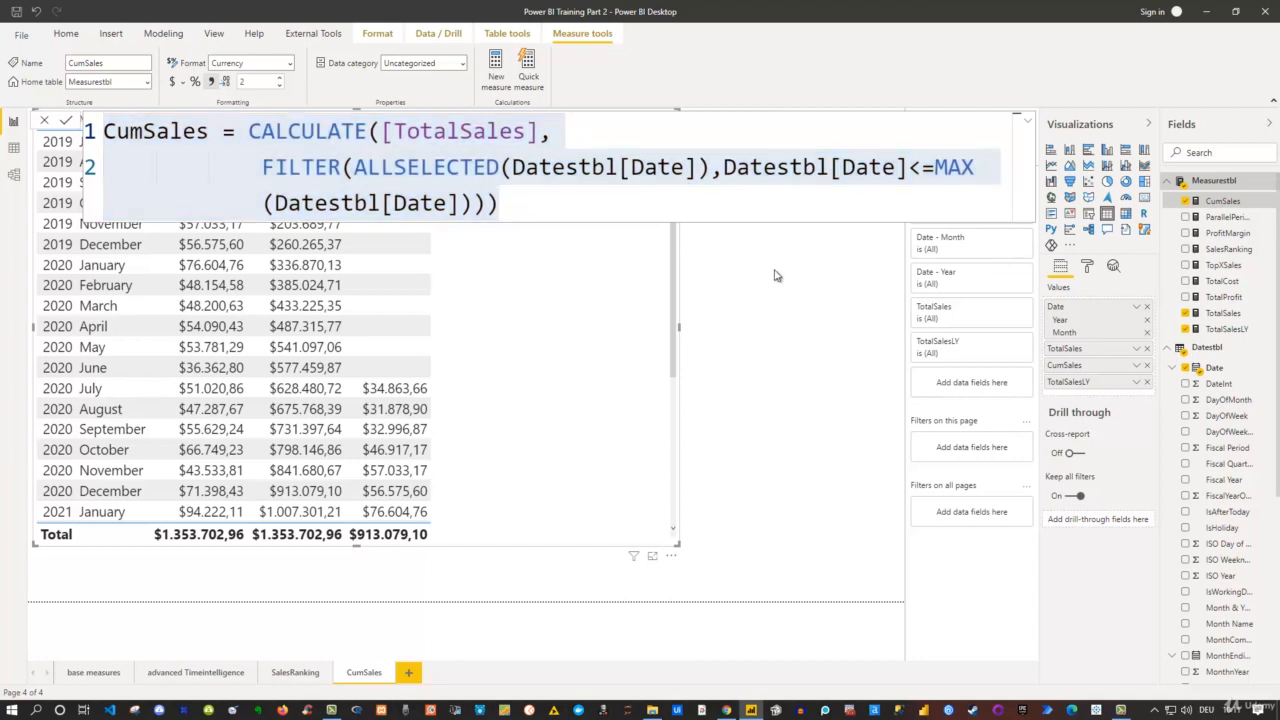
Step: Create a new measure in Measurestbl from the copied CumSales formula and name it CumSalesLY
{"action": "right_click", "coordinate": [1225, 185]}
{"action": "left_click", "coordinate": [1214, 199]}
{"action": "left_click", "coordinate": [1030, 124]}
{"action": "key", "text": "ctrl+v"}
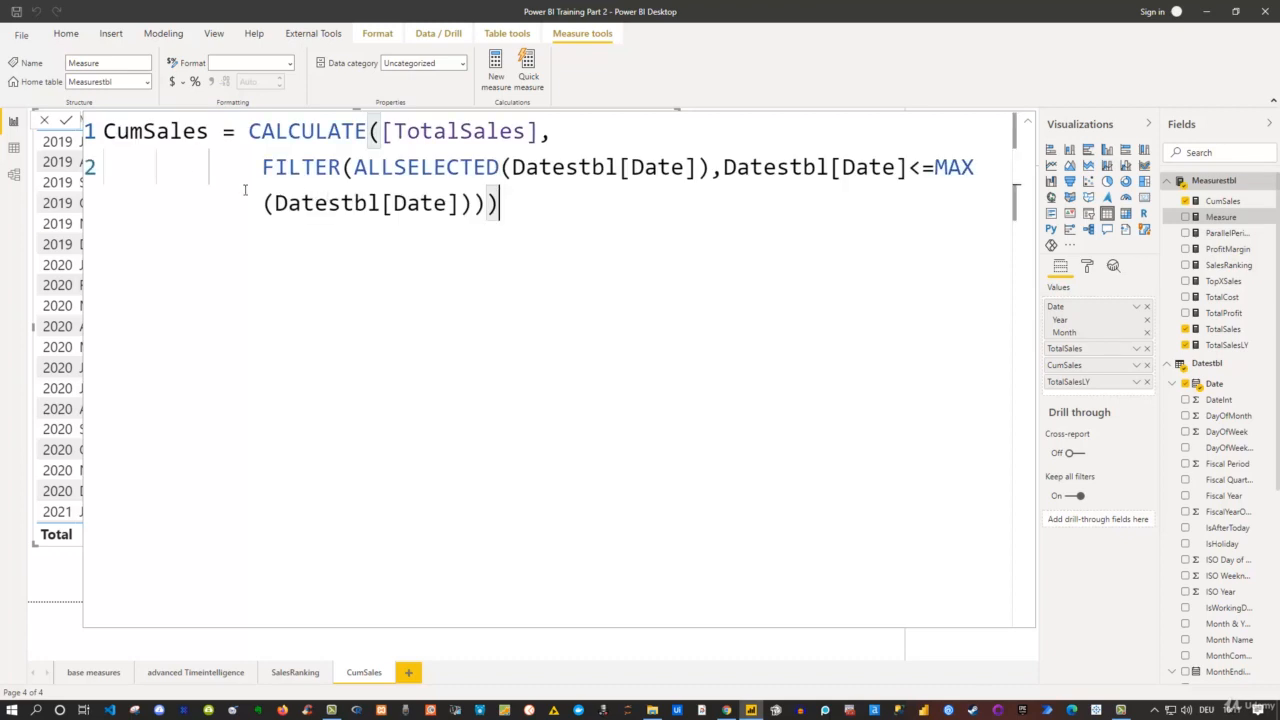
{"action": "left_click", "coordinate": [207, 131]}
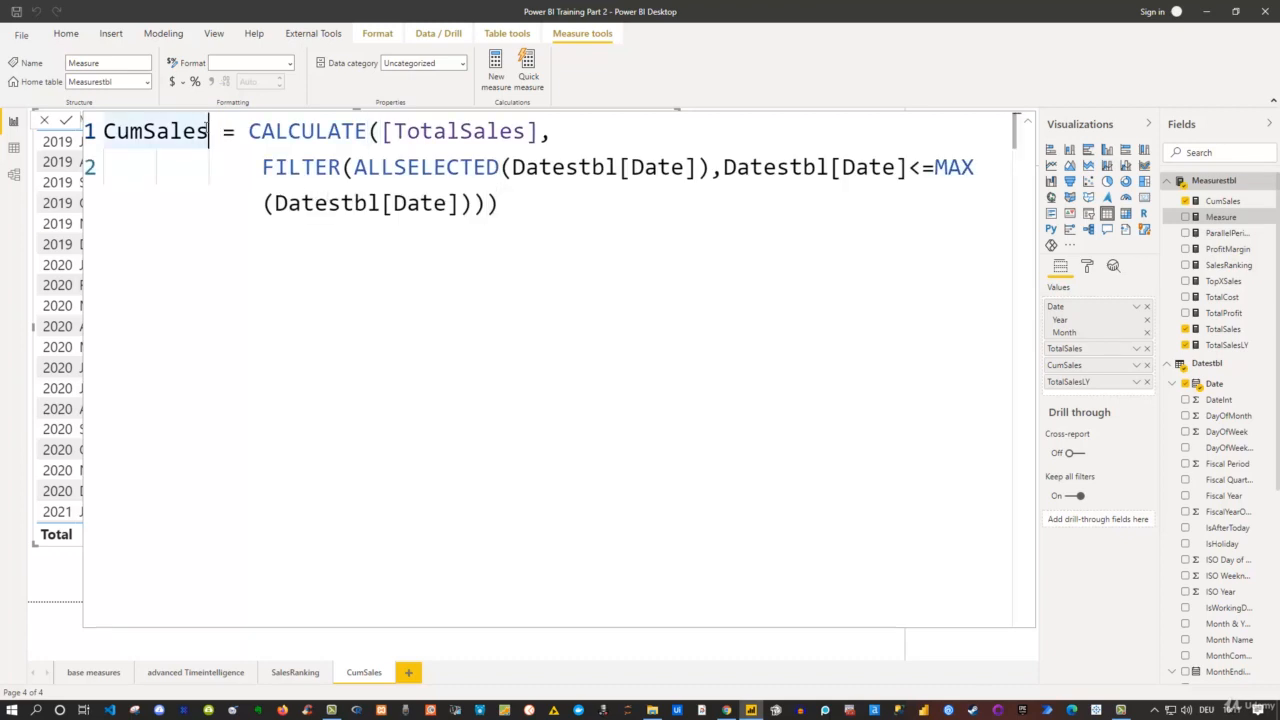
{"action": "type", "text": "LY"}
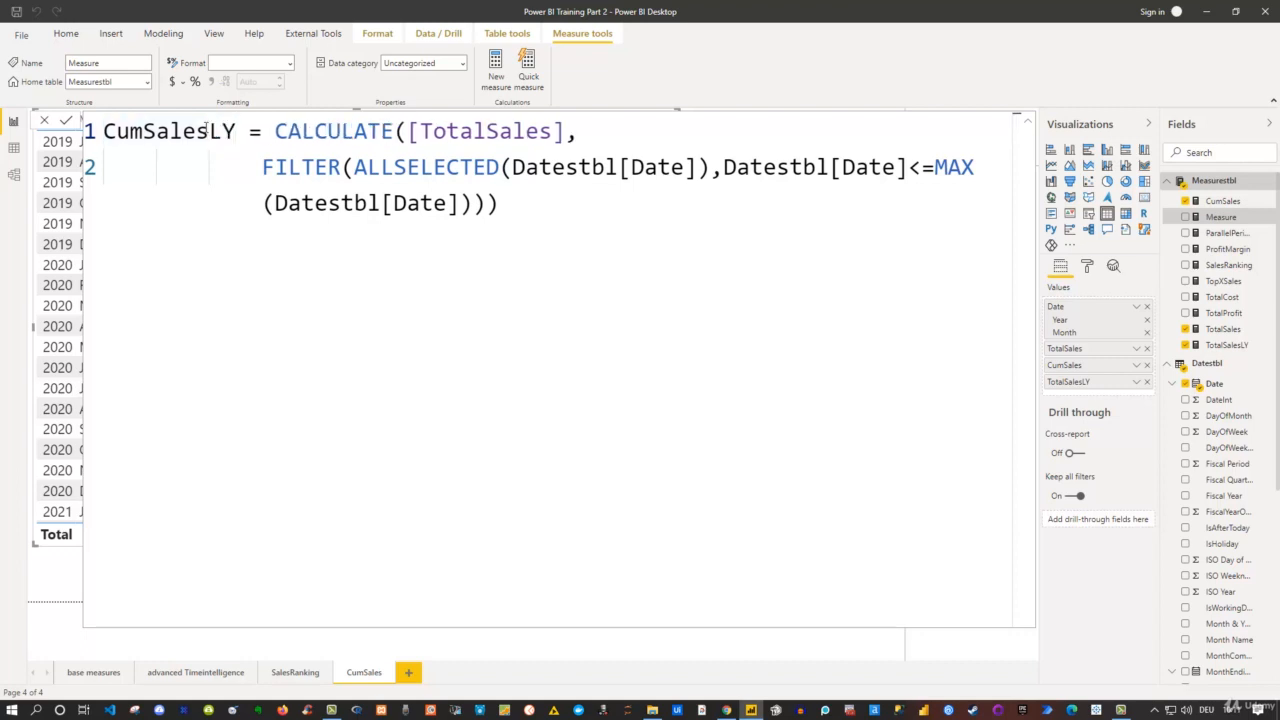
Step: Replace [TotalSales] with [TotalSalesLY] in the CumSalesLY formula and commit the measure
{"action": "left_click", "coordinate": [408, 131]}
{"action": "left_click_drag", "start_coordinate": [408, 131], "coordinate": [545, 133]}
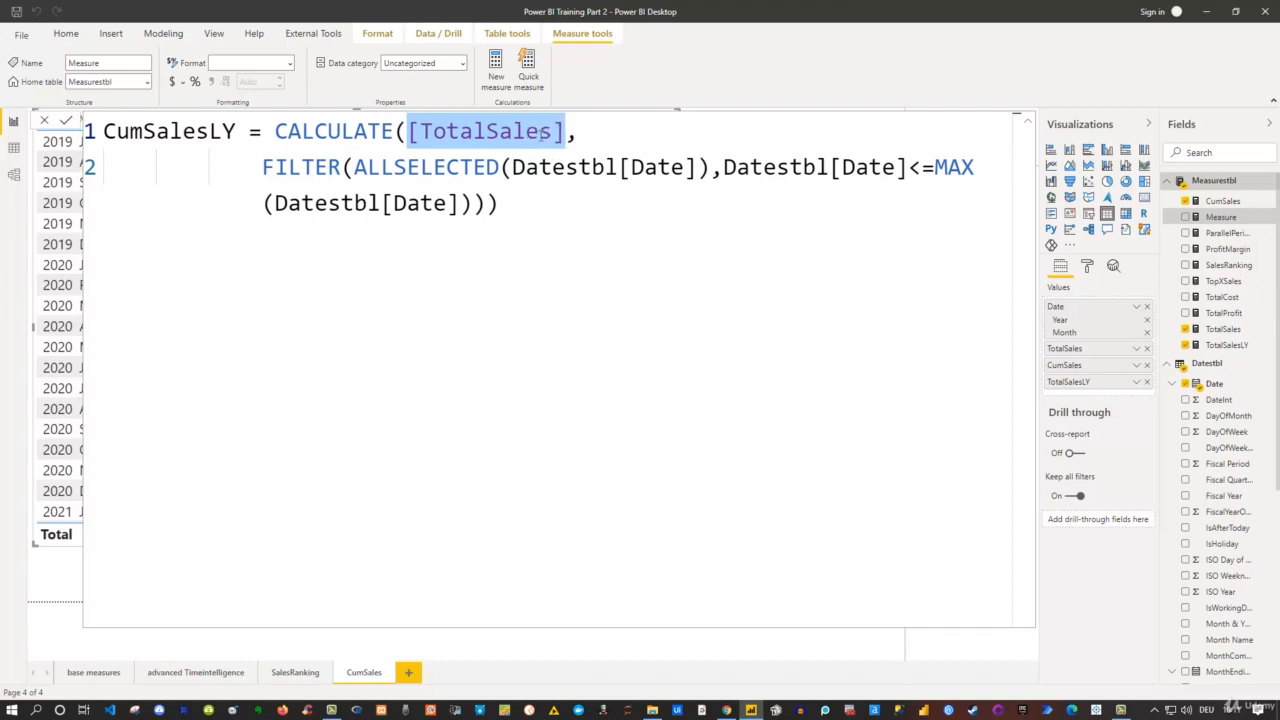
{"action": "type", "text": "TotalS"}
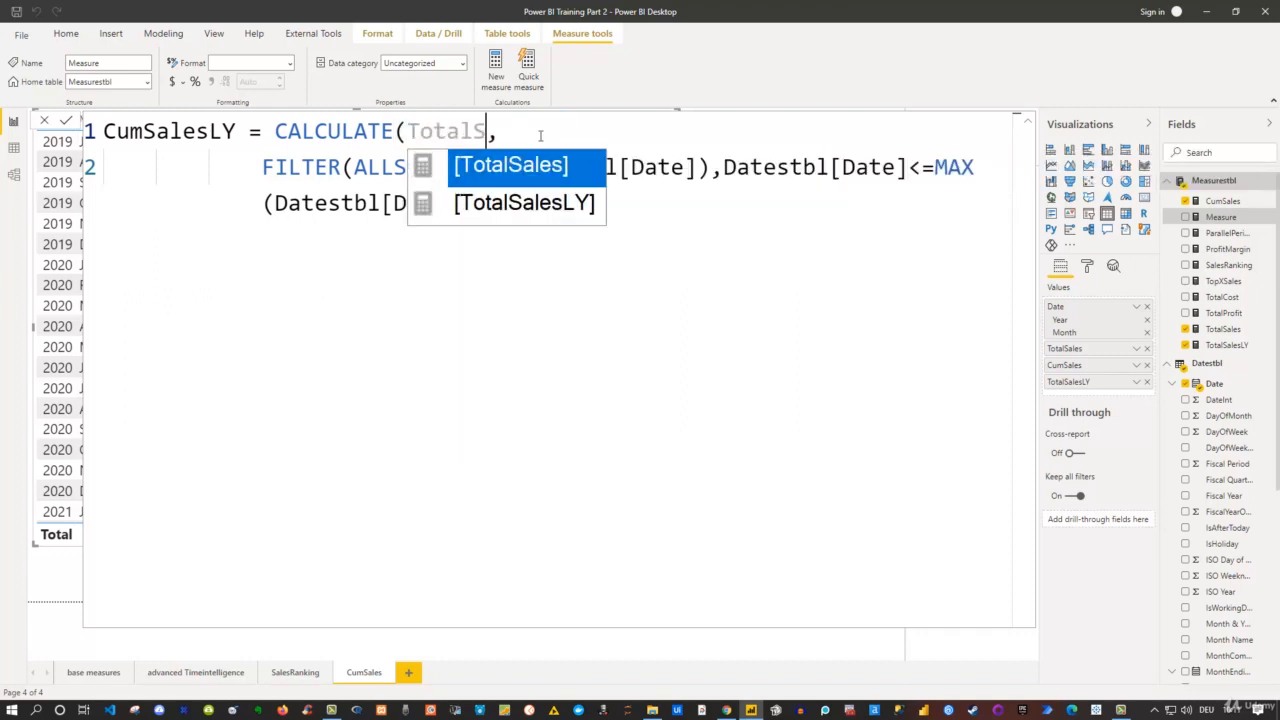
{"action": "key", "text": "Down"}
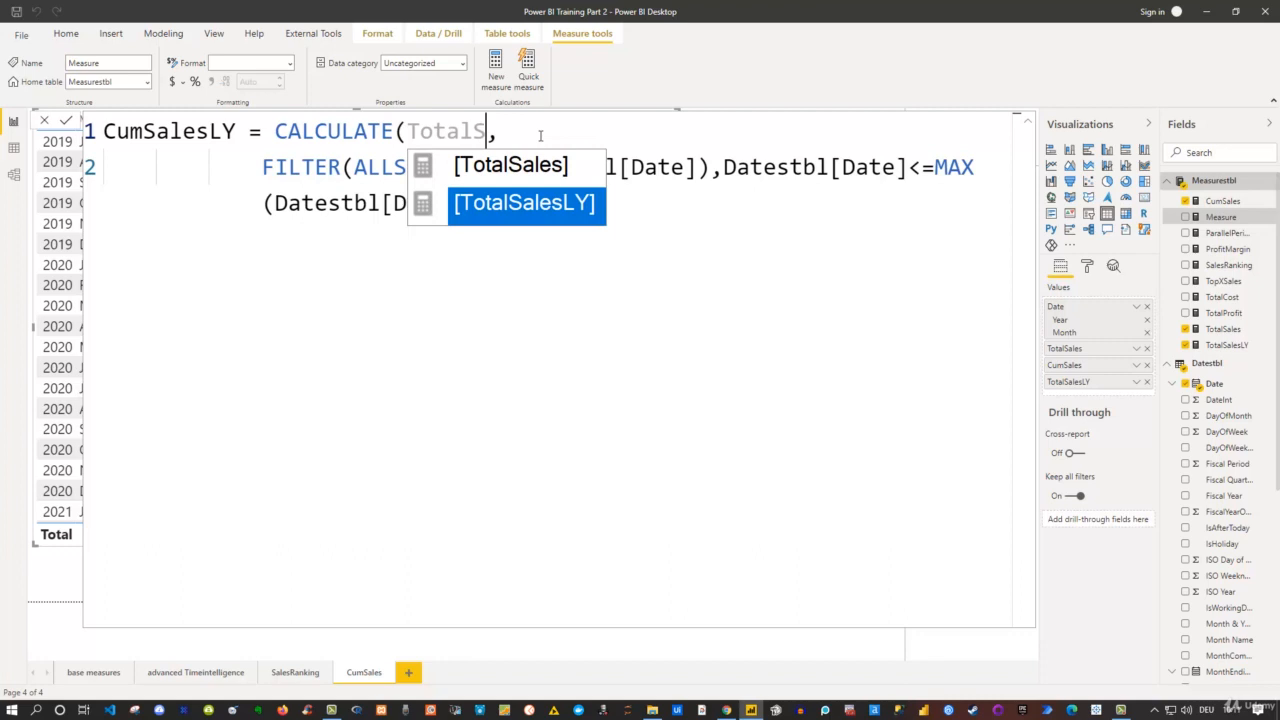
{"action": "key", "text": "Tab"}
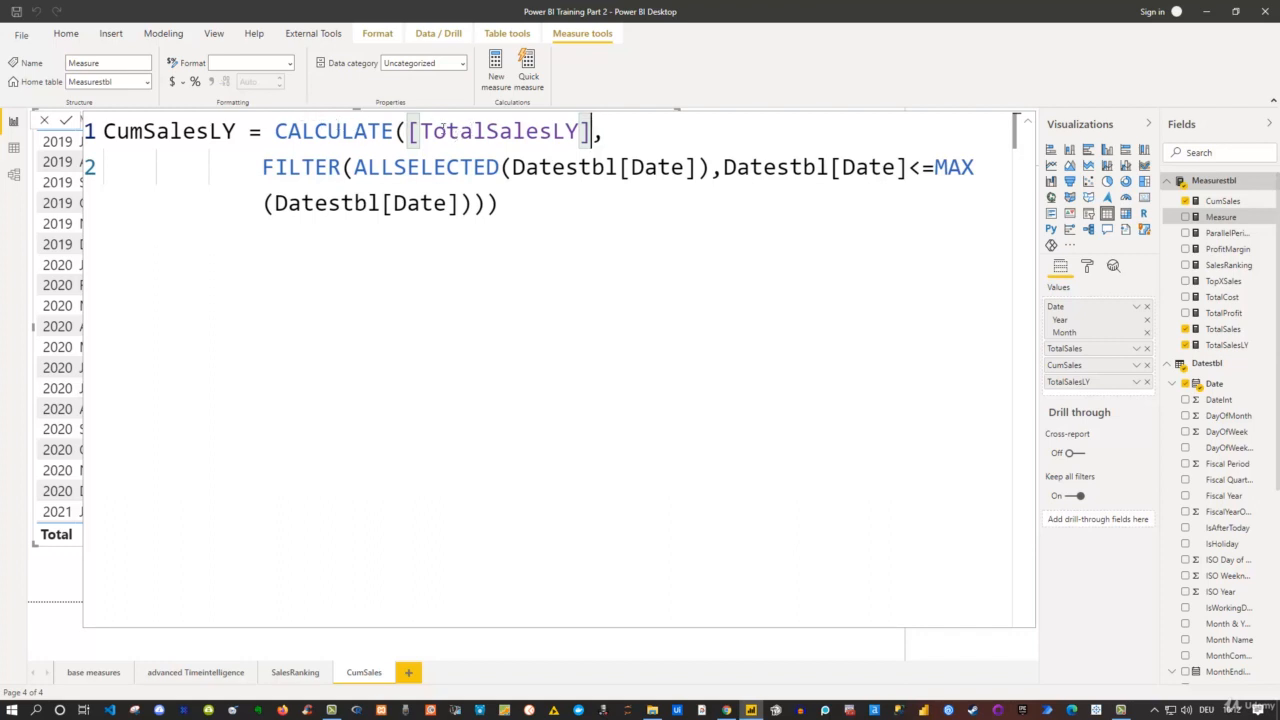
{"action": "left_click", "coordinate": [526, 213]}
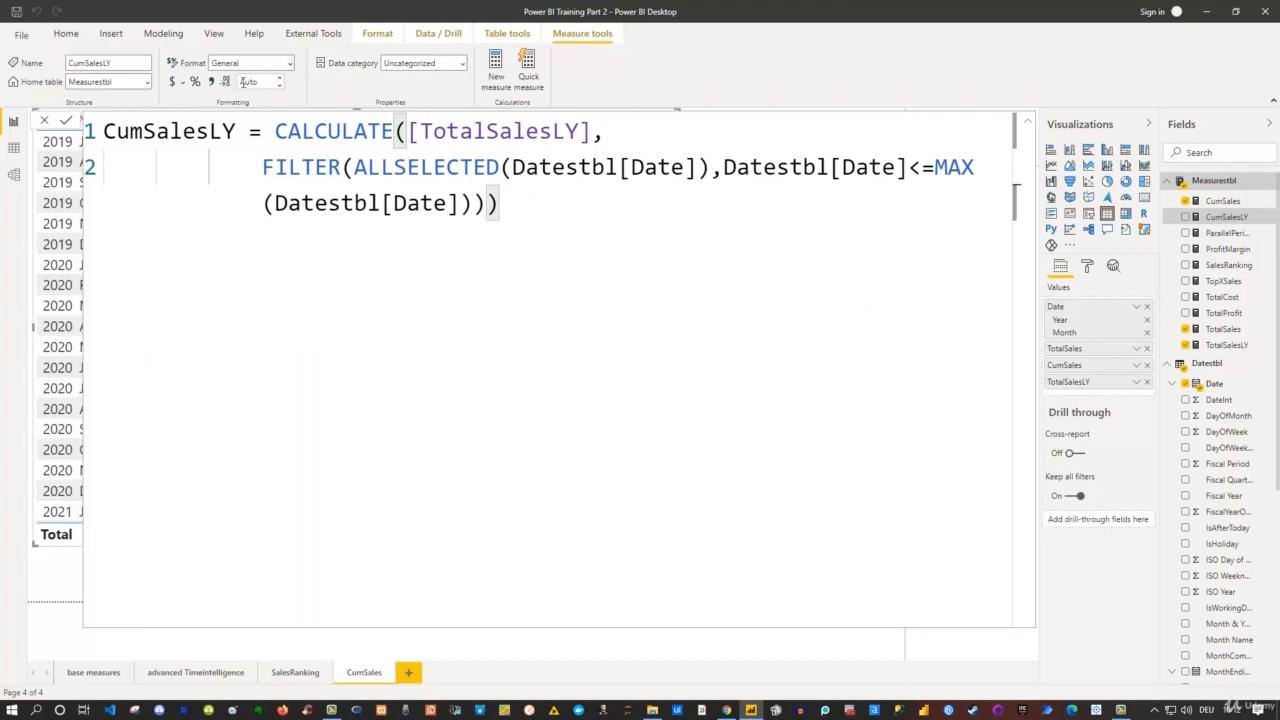
Step: Format the CumSalesLY measure as currency with 2 decimal places and collapse its formula
{"action": "left_click", "coordinate": [174, 82]}
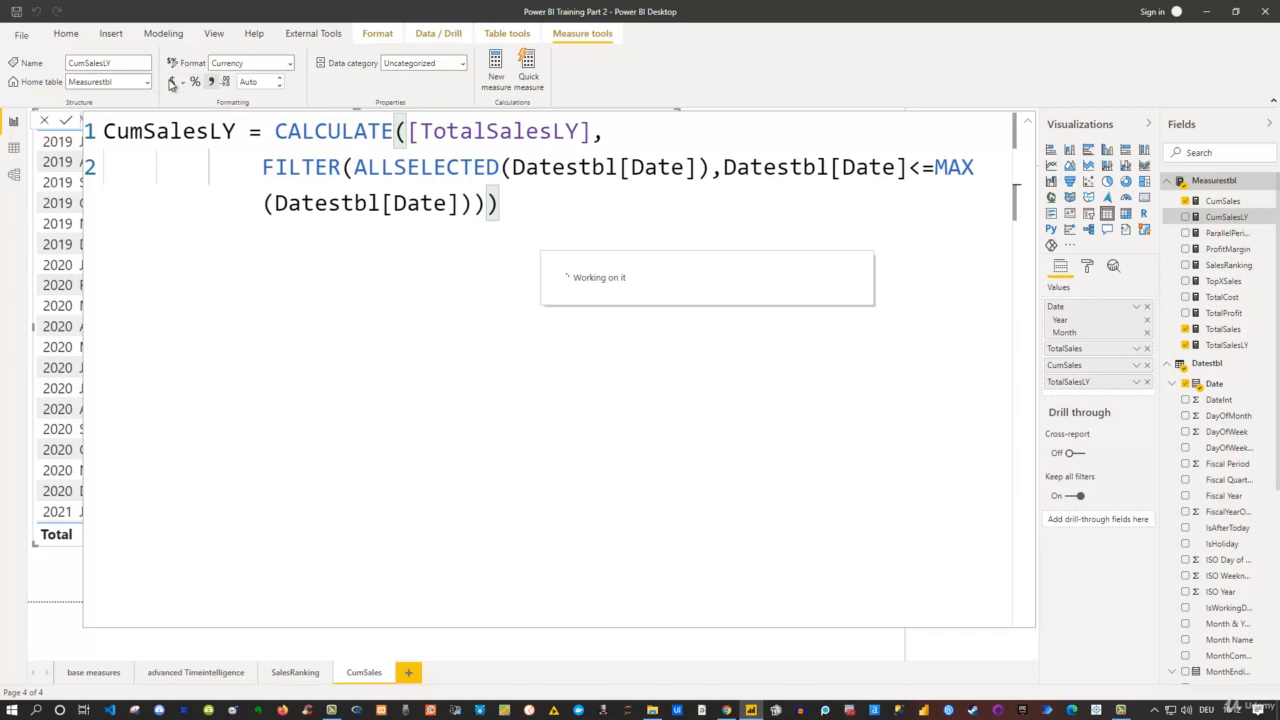
{"action": "left_click", "coordinate": [255, 83]}
{"action": "type", "text": "2"}
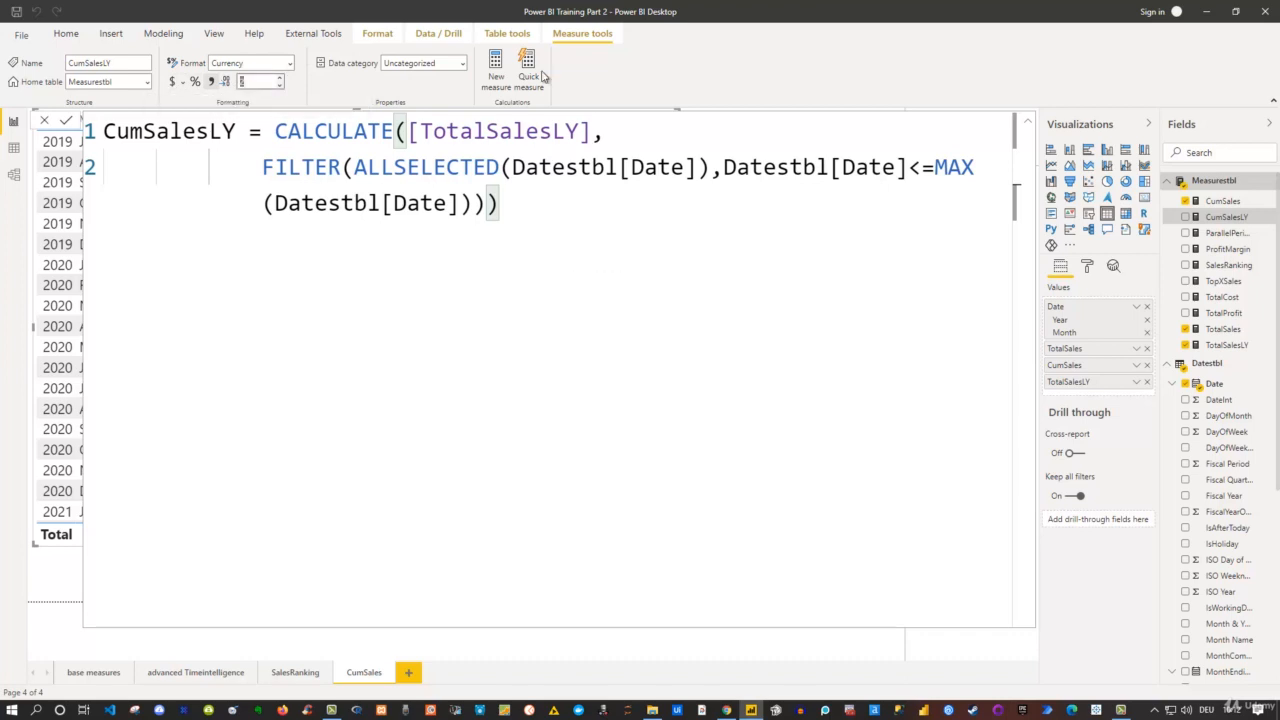
{"action": "left_click", "coordinate": [1027, 124]}
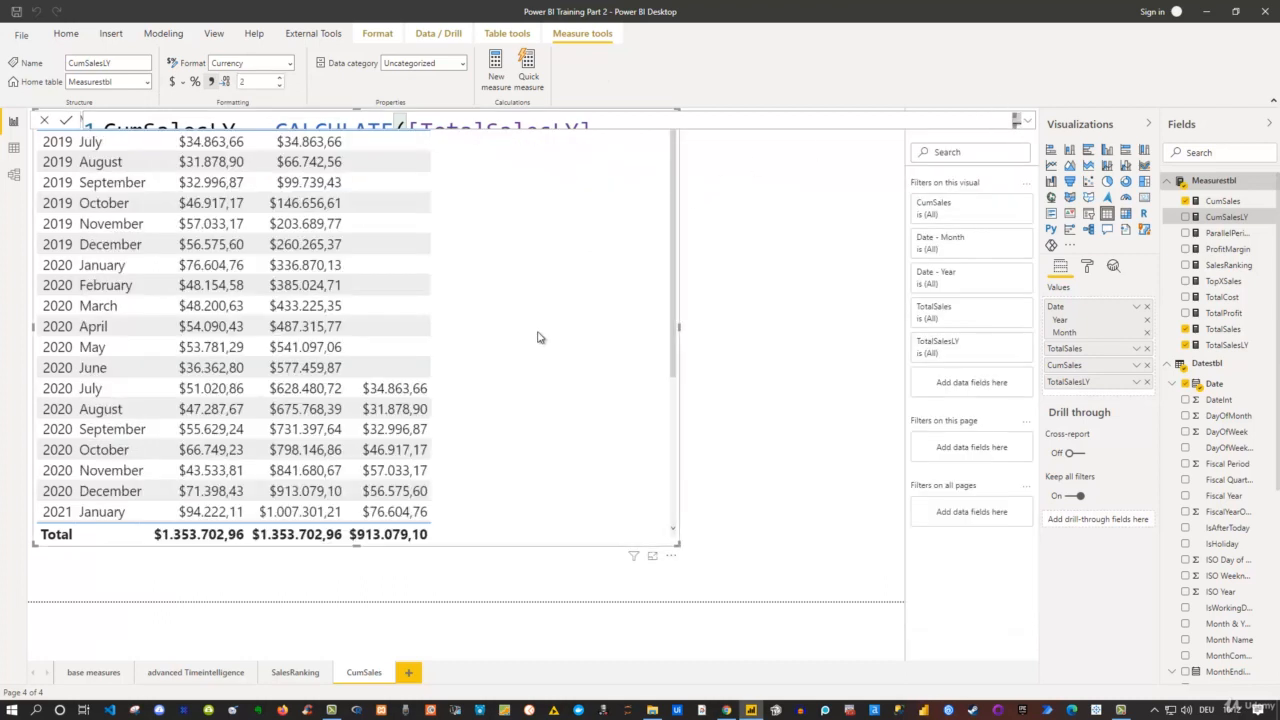
Step: Add CumSalesLY to the monthly sales table and shrink the table visual to a narrow, slightly taller column
{"action": "left_click", "coordinate": [1186, 217]}
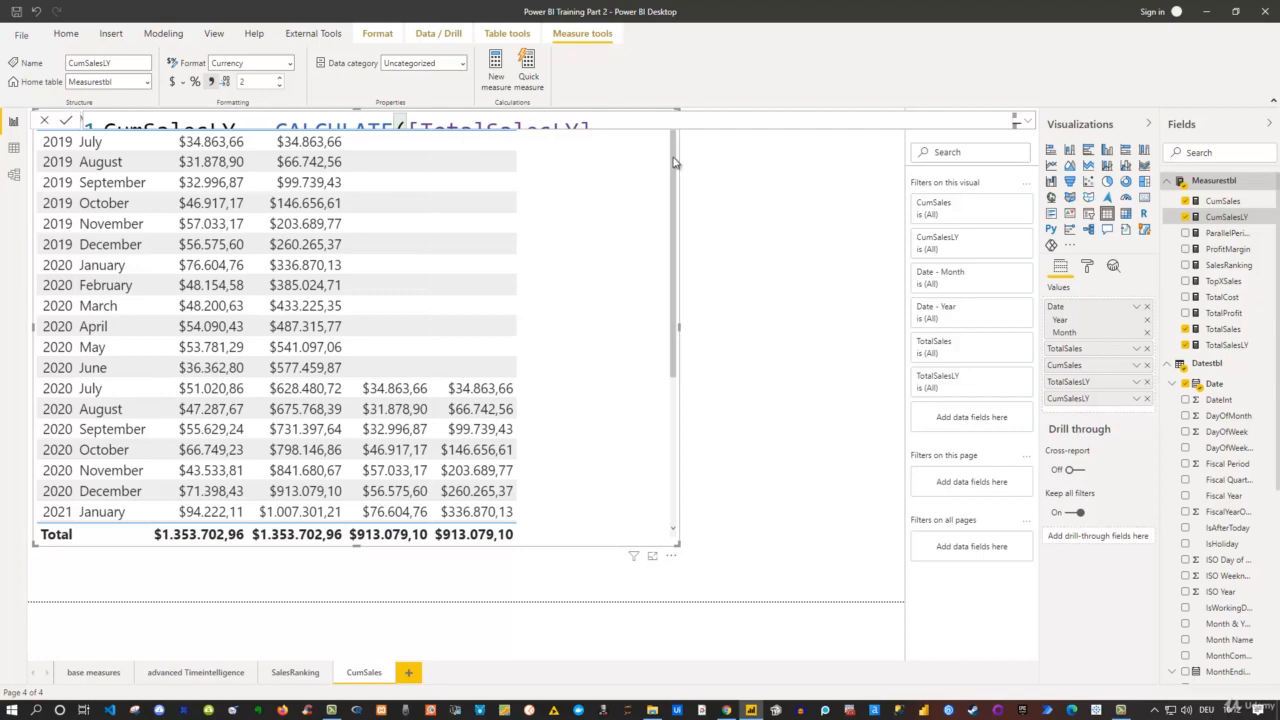
{"action": "left_click_drag", "start_coordinate": [674, 162], "coordinate": [671, 306]}
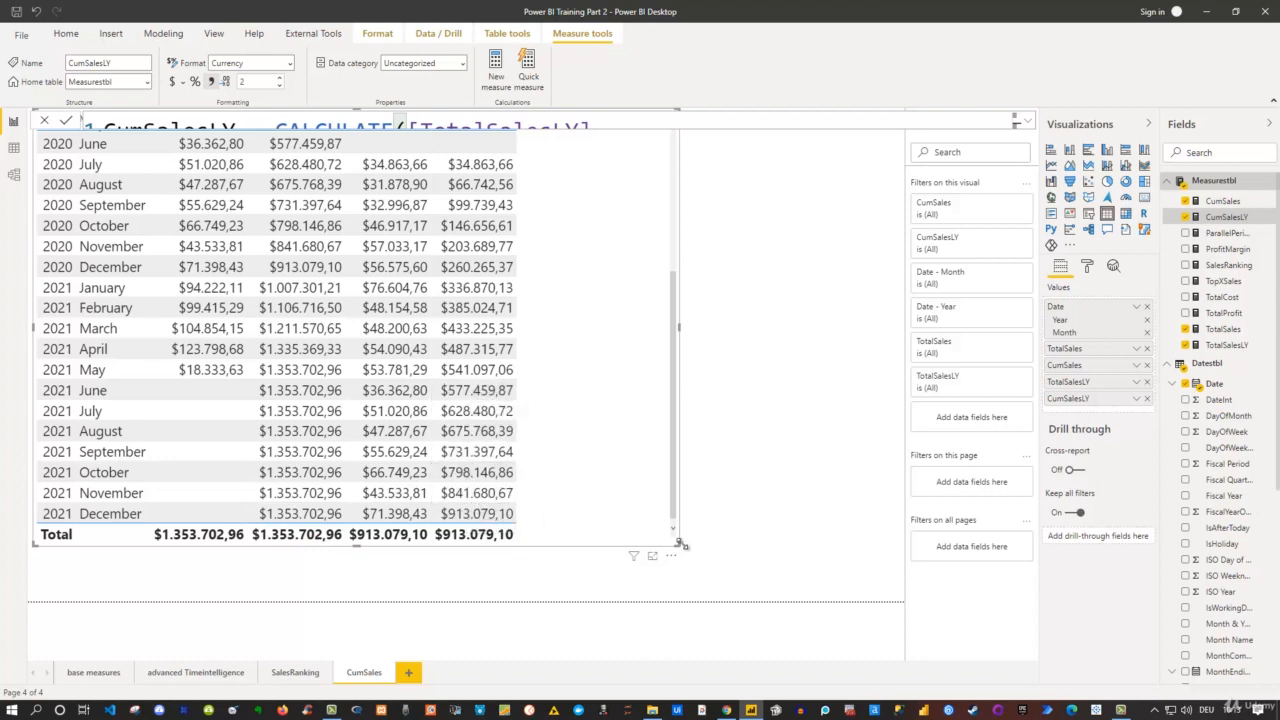
{"action": "left_click_drag", "start_coordinate": [669, 535], "coordinate": [240, 590]}
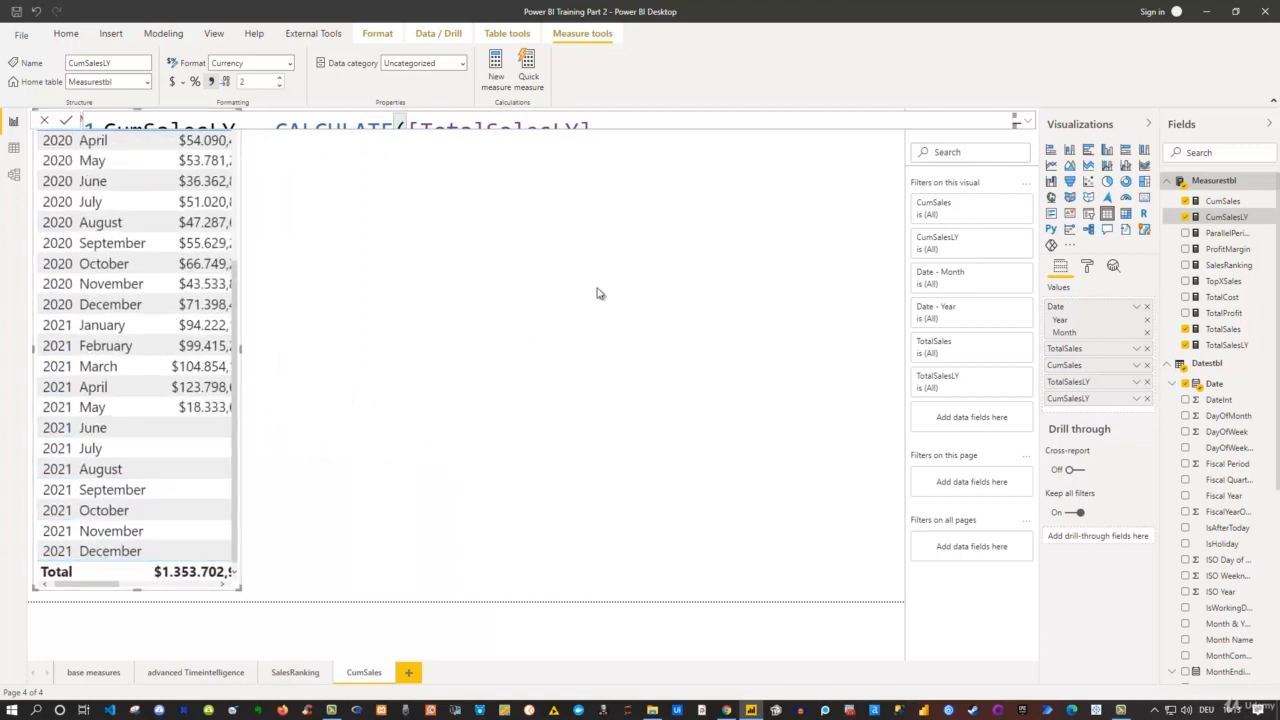
Step: Insert a wide area chart beside the table with Date on the axis and CumSales as its values
{"action": "left_click", "coordinate": [571, 316]}
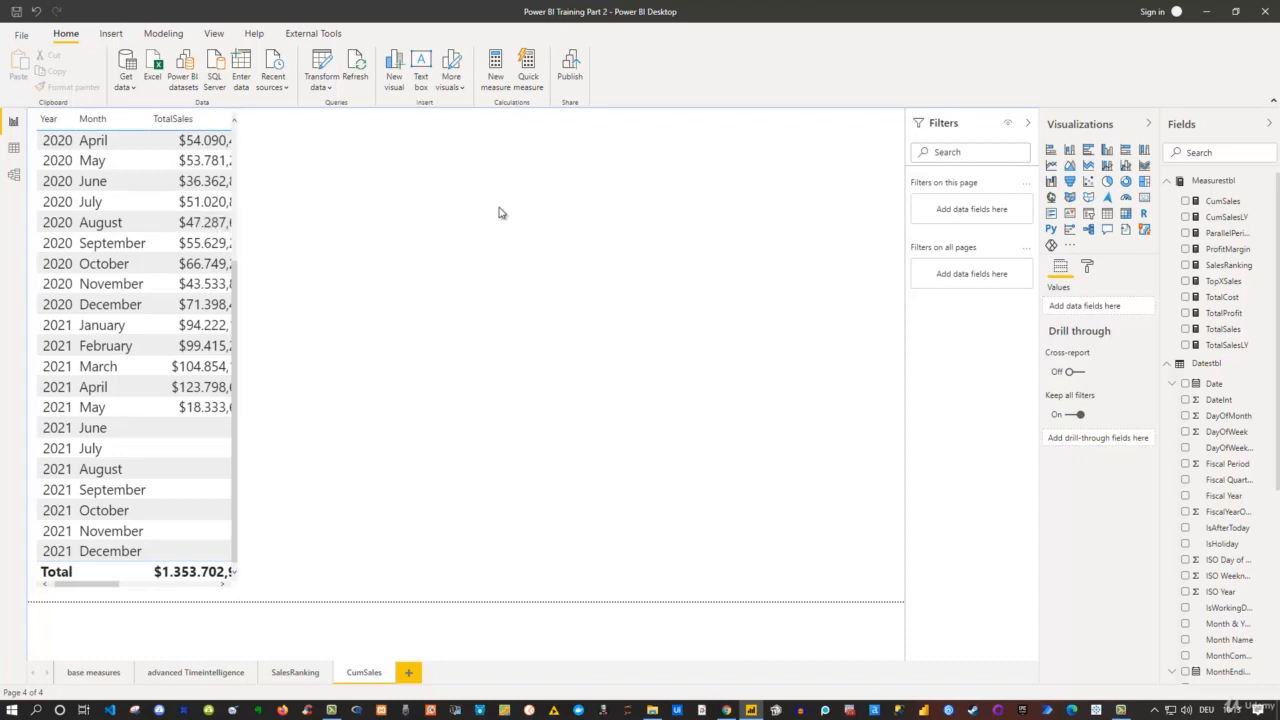
{"action": "left_click", "coordinate": [1069, 166]}
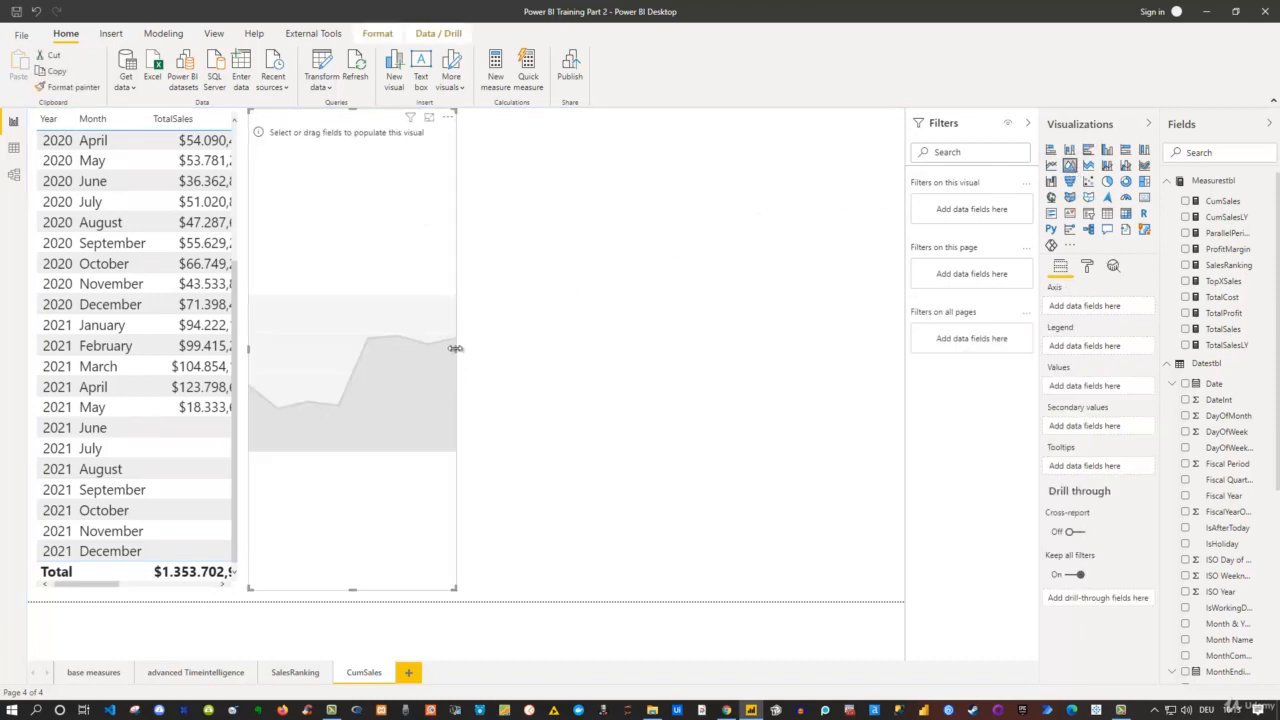
{"action": "left_click_drag", "start_coordinate": [455, 348], "coordinate": [788, 348]}
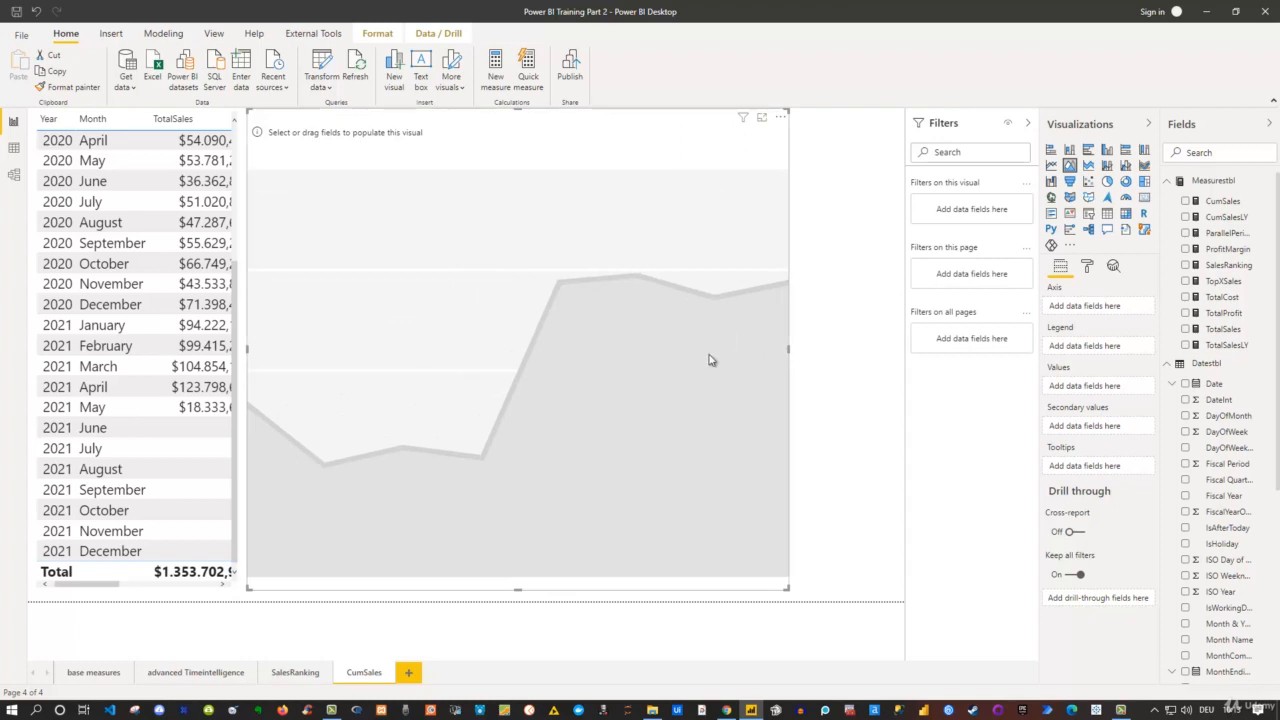
{"action": "left_click", "coordinate": [1187, 385]}
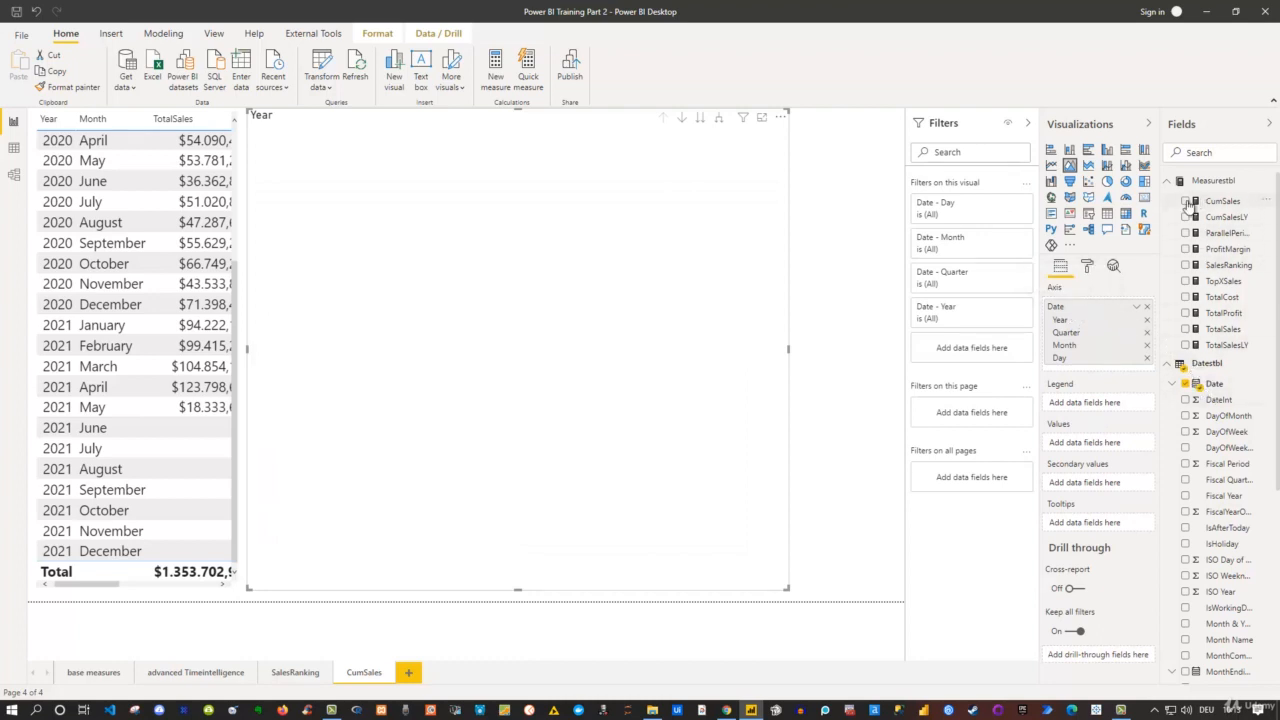
{"action": "left_click", "coordinate": [1186, 202]}
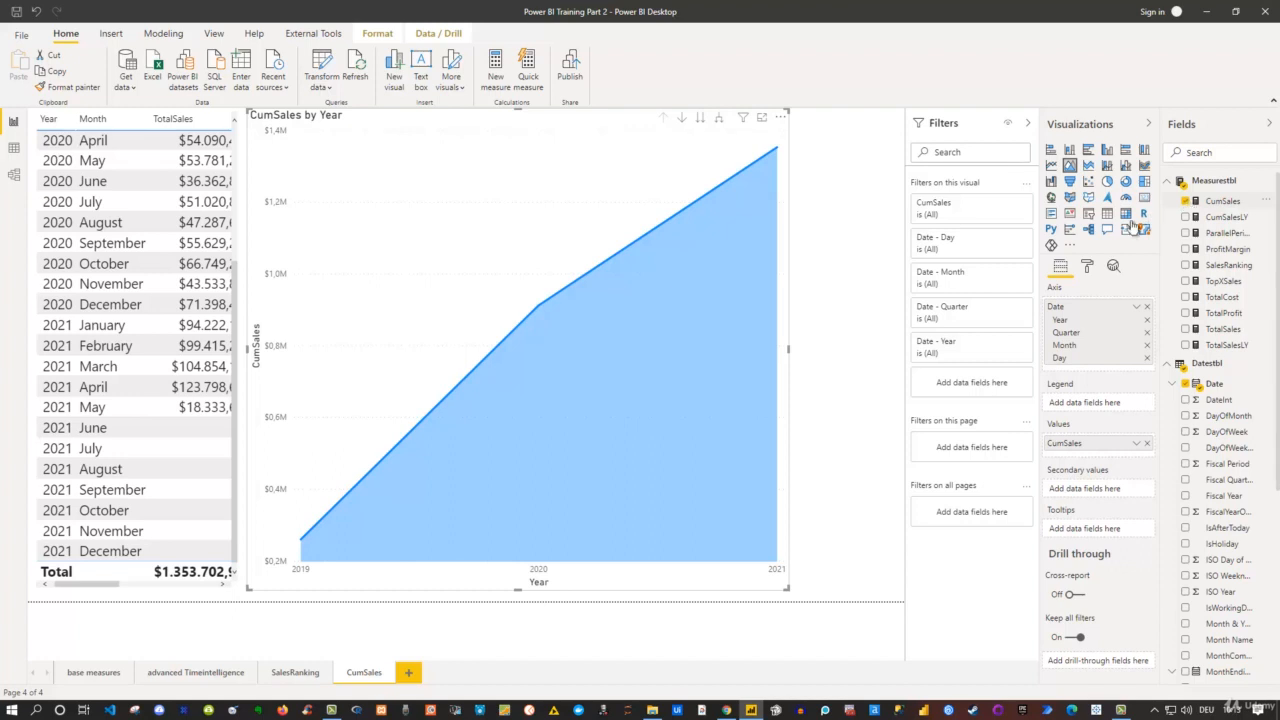
Step: Expand the area chart to month level and resize it to fill the lower half of the page beside the table
{"action": "left_click", "coordinate": [719, 119]}
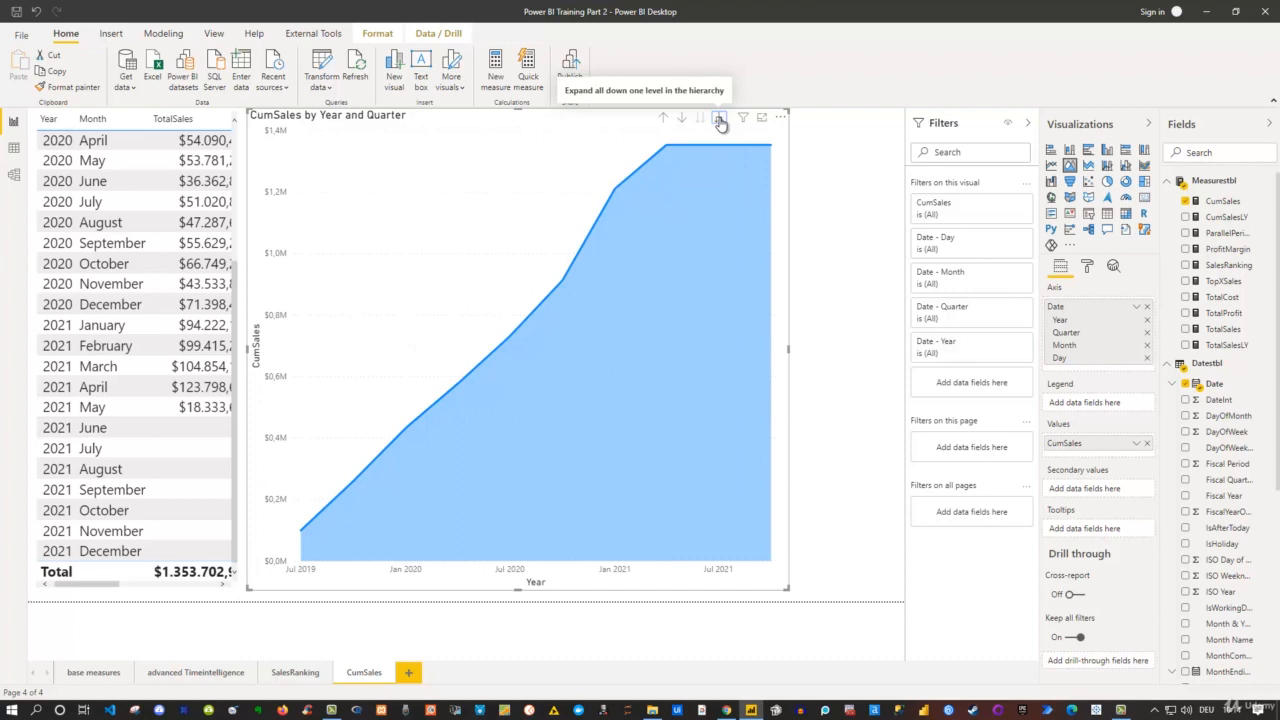
{"action": "left_click", "coordinate": [720, 119]}
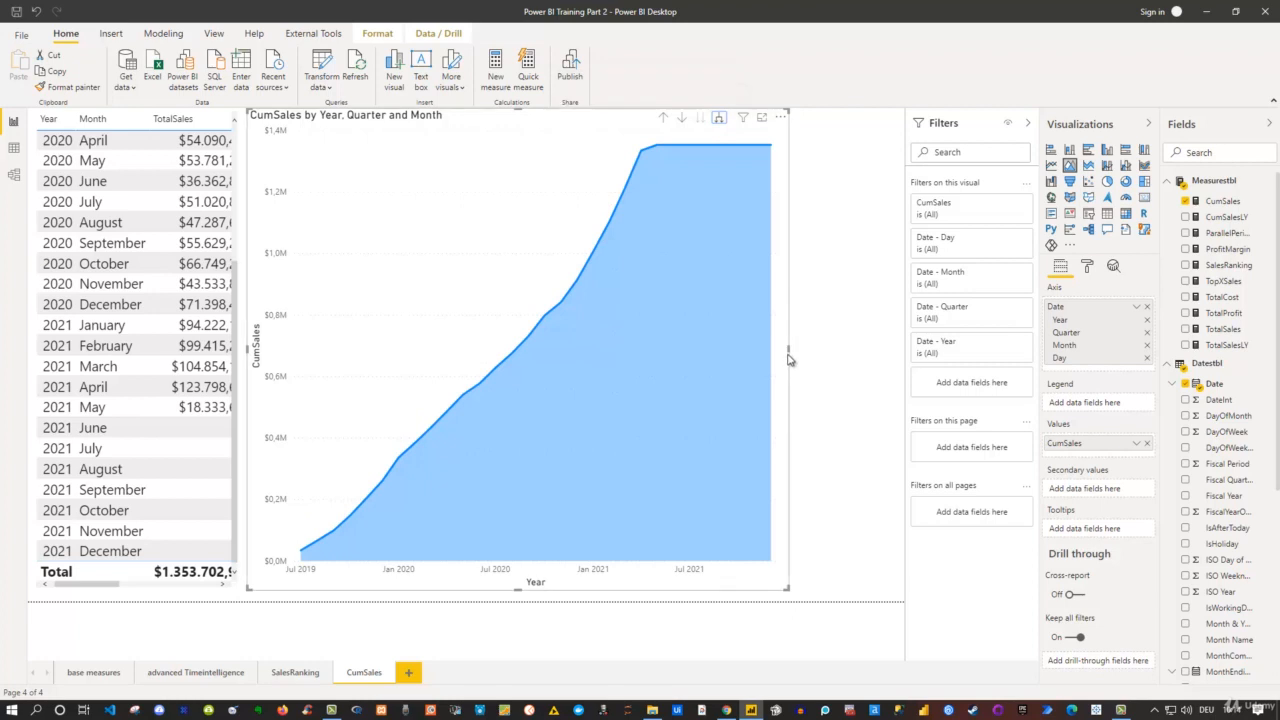
{"action": "left_click_drag", "start_coordinate": [788, 358], "coordinate": [912, 354]}
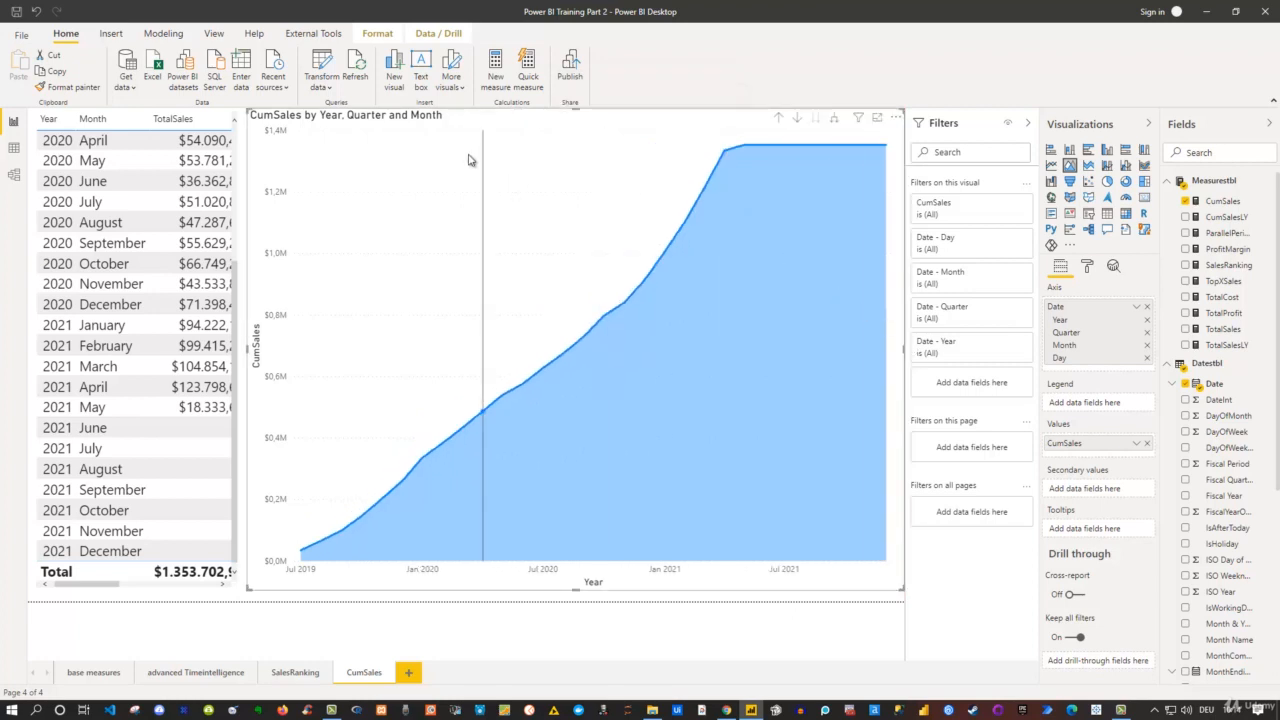
{"action": "left_click_drag", "start_coordinate": [578, 113], "coordinate": [622, 369]}
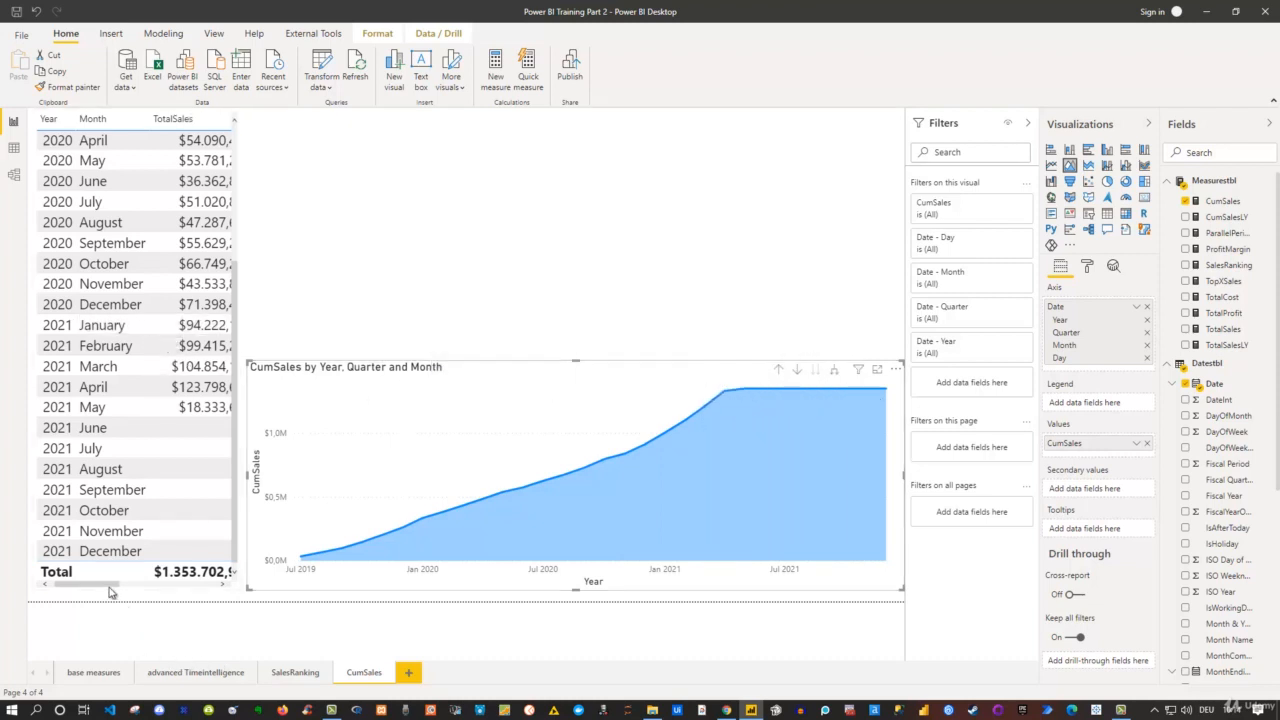
Step: Review the table's cumulative columns and add CumSalesLY as a second value in the area chart
{"action": "left_click_drag", "start_coordinate": [112, 586], "coordinate": [160, 588]}
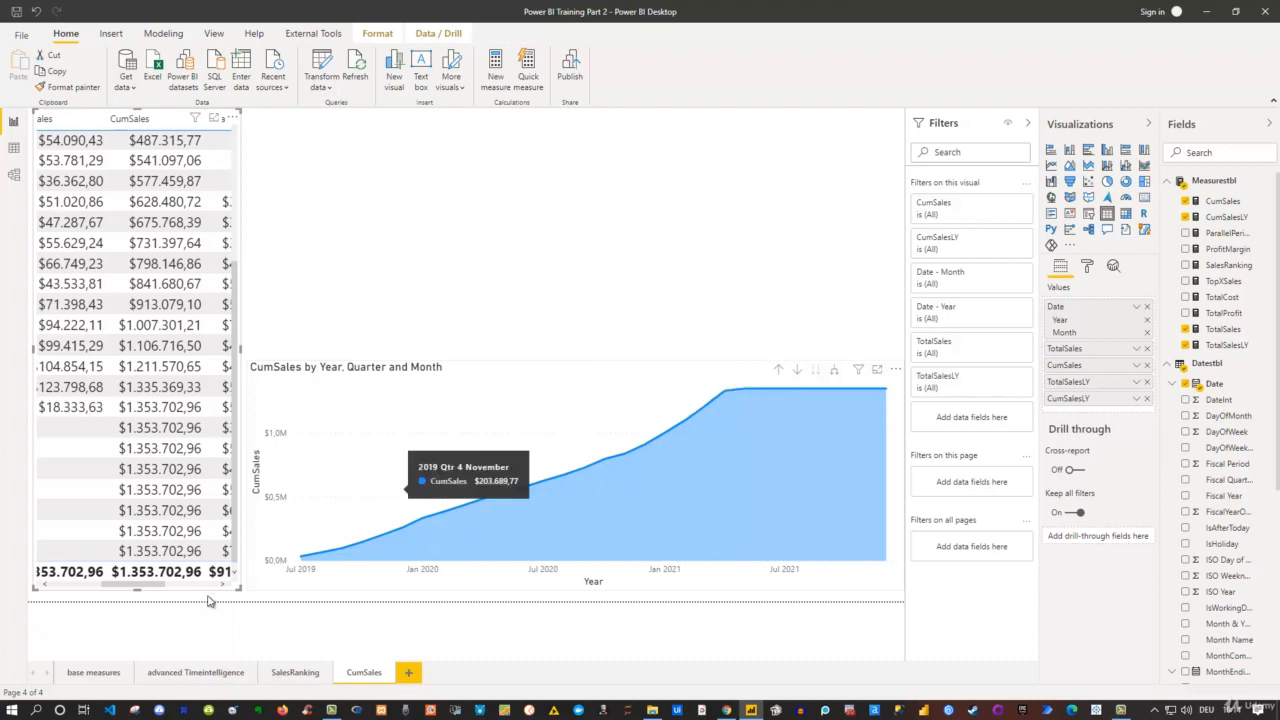
{"action": "left_click_drag", "start_coordinate": [150, 587], "coordinate": [214, 587]}
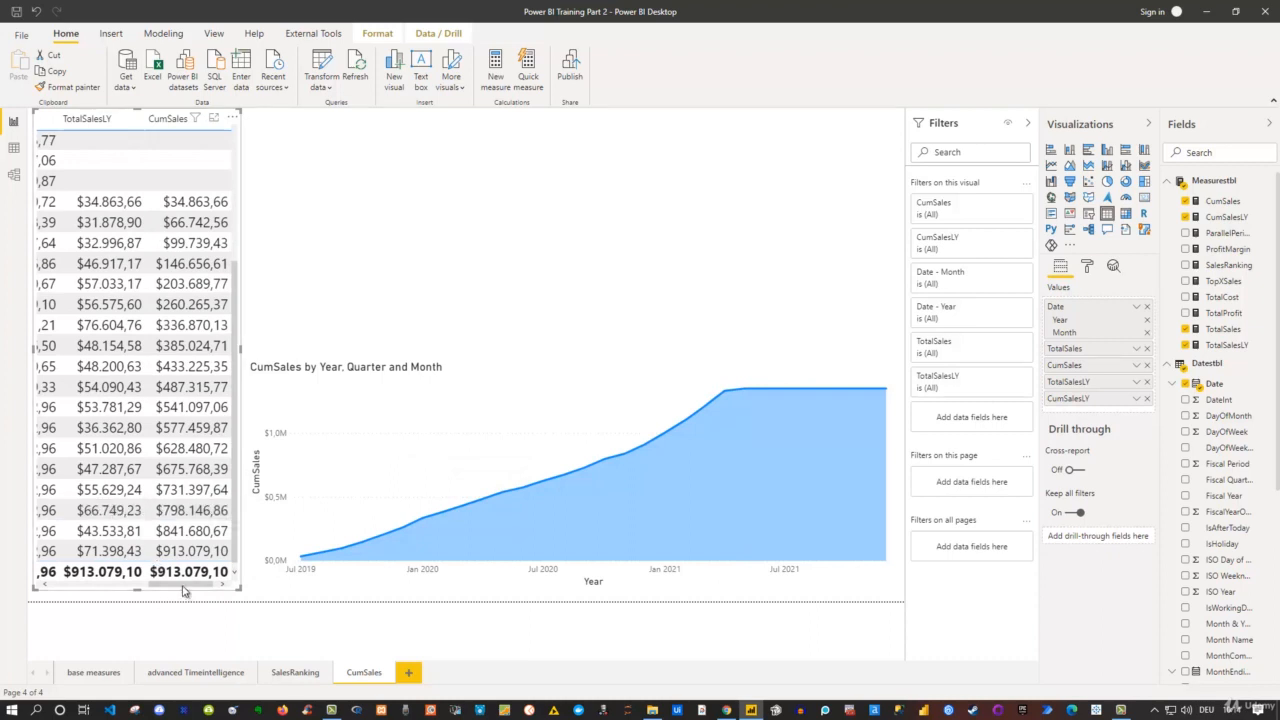
{"action": "left_click_drag", "start_coordinate": [140, 592], "coordinate": [190, 593]}
{"action": "scroll", "coordinate": [178, 587], "scroll_direction": "down", "scroll_amount": 4}
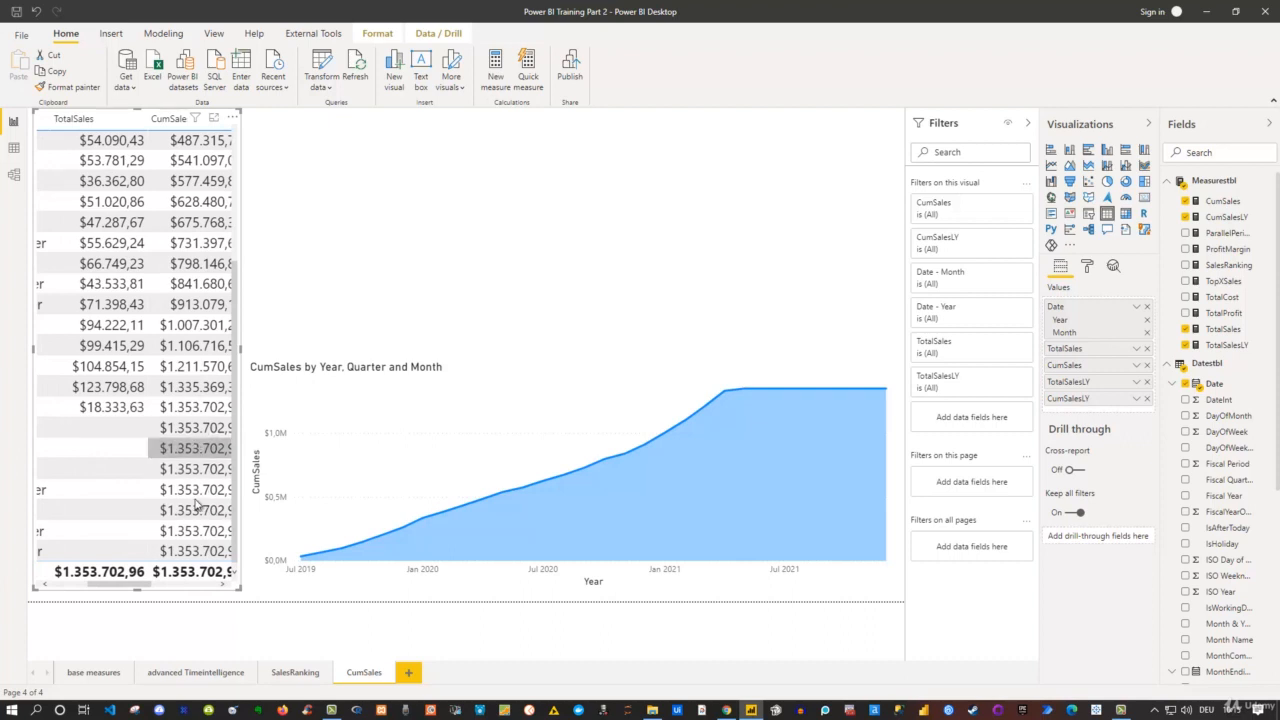
{"action": "left_click", "coordinate": [622, 392]}
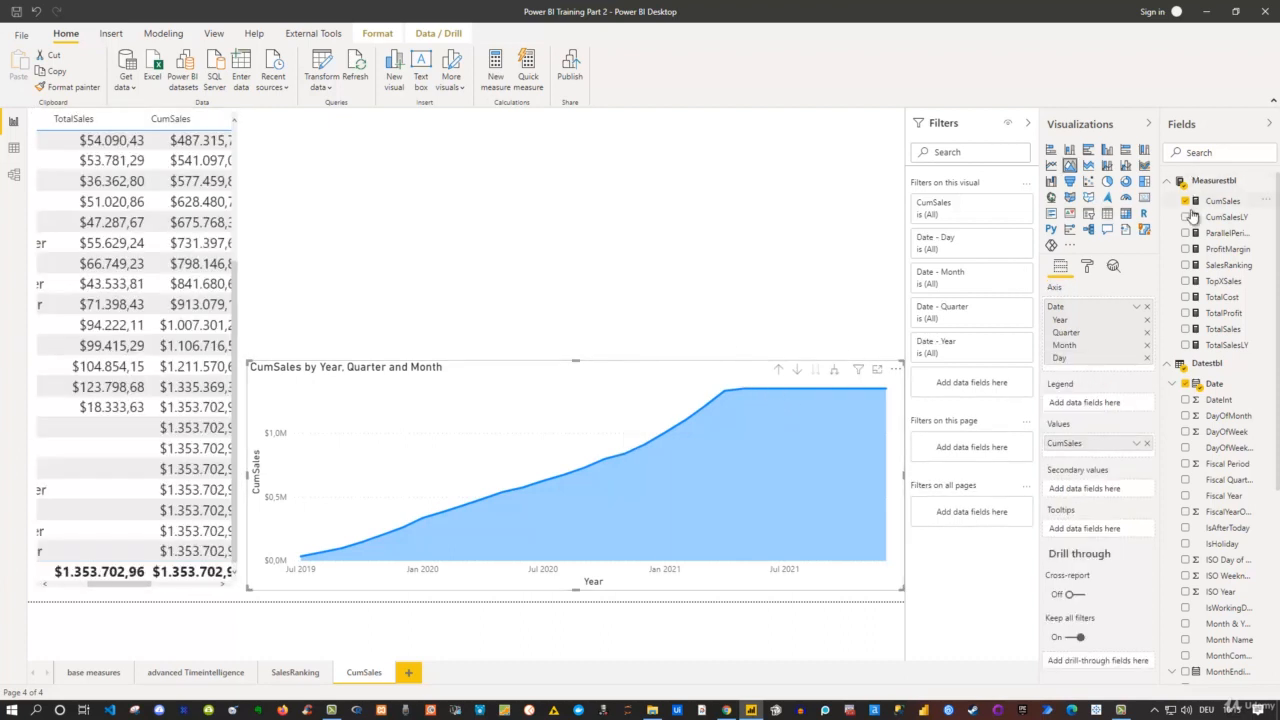
{"action": "left_click", "coordinate": [1186, 217]}
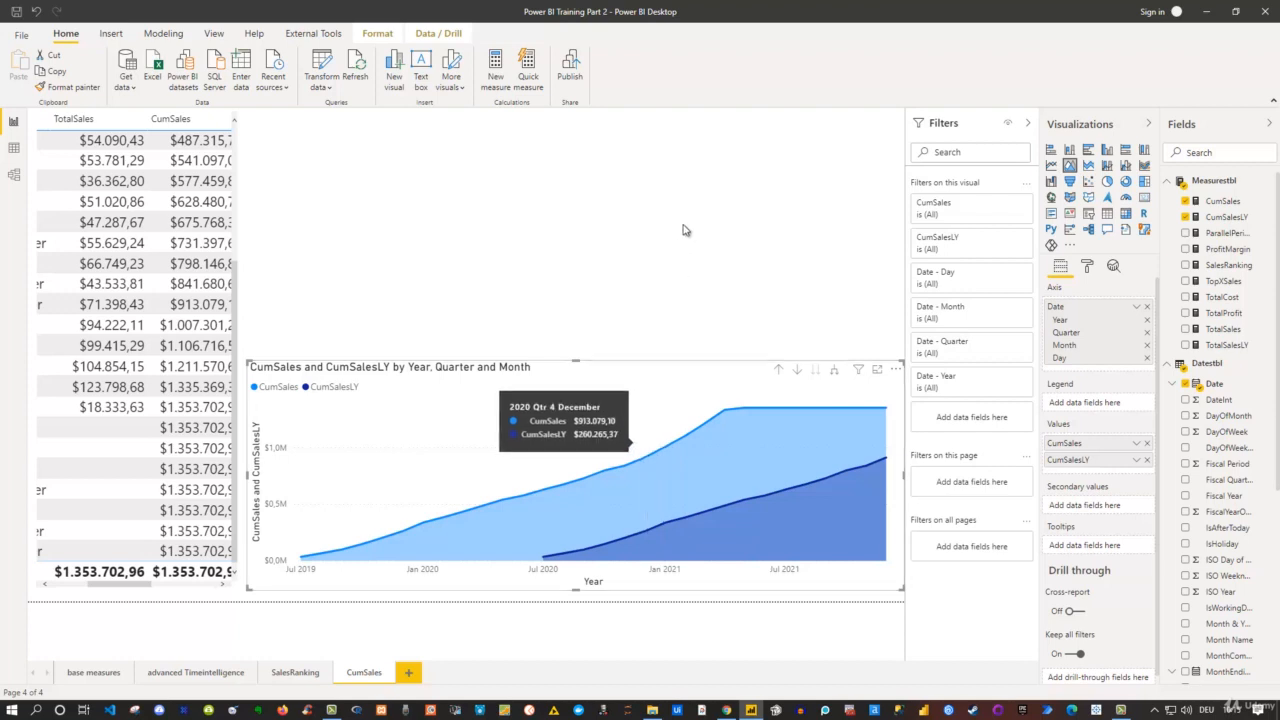
{"action": "left_click", "coordinate": [692, 275]}
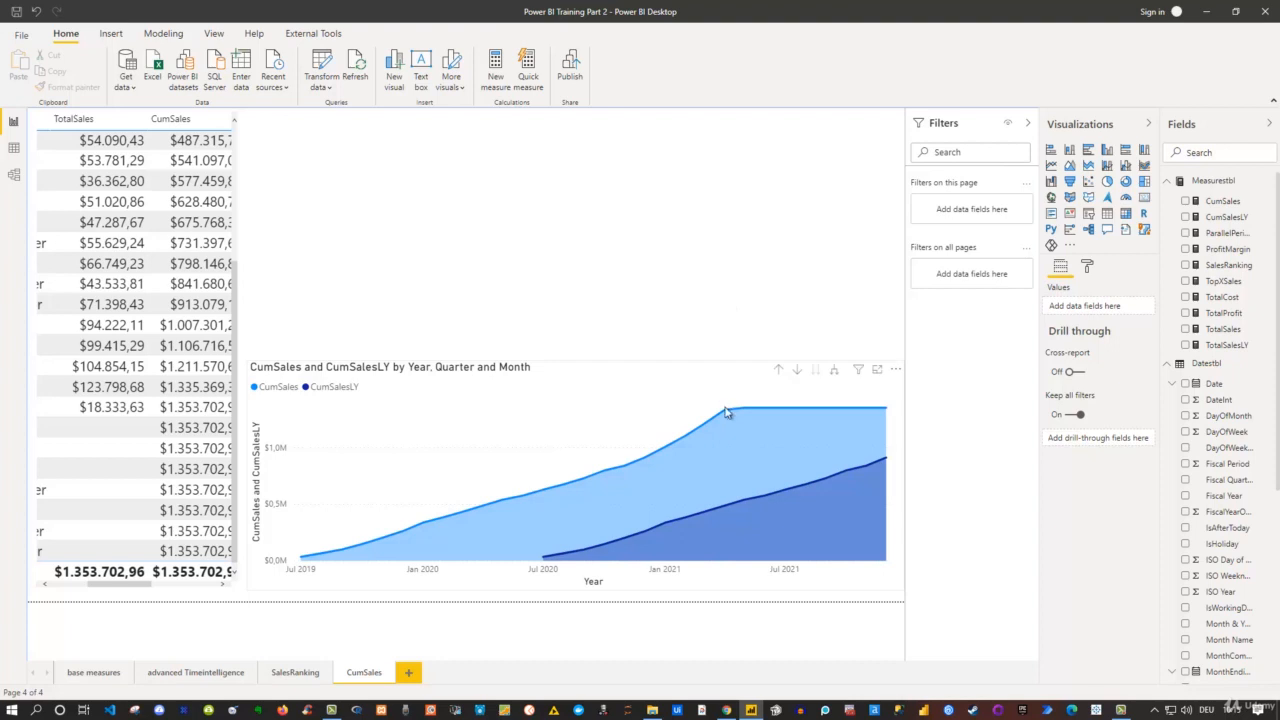
Step: Examine the date filter in the CumSales formula and compare it with the months plotted in the area chart
{"action": "mouse_move", "coordinate": [727, 413]}
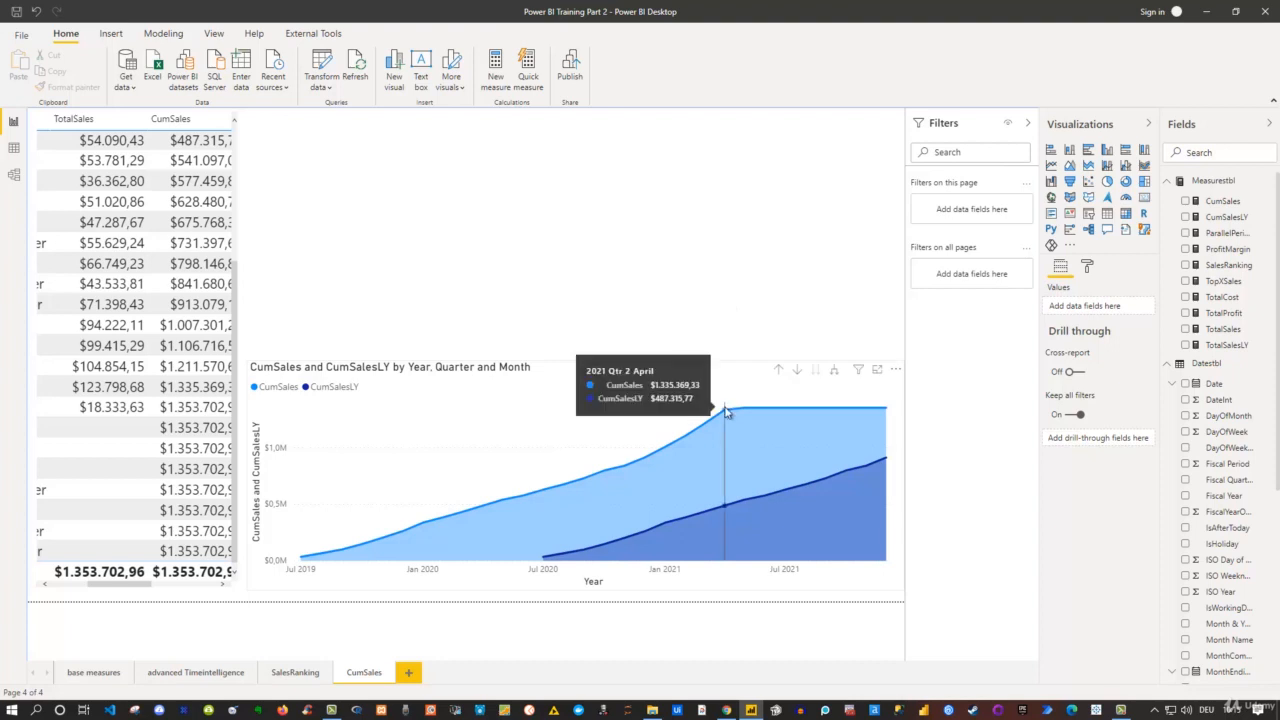
{"action": "left_click", "coordinate": [1174, 200]}
{"action": "left_click", "coordinate": [1027, 121]}
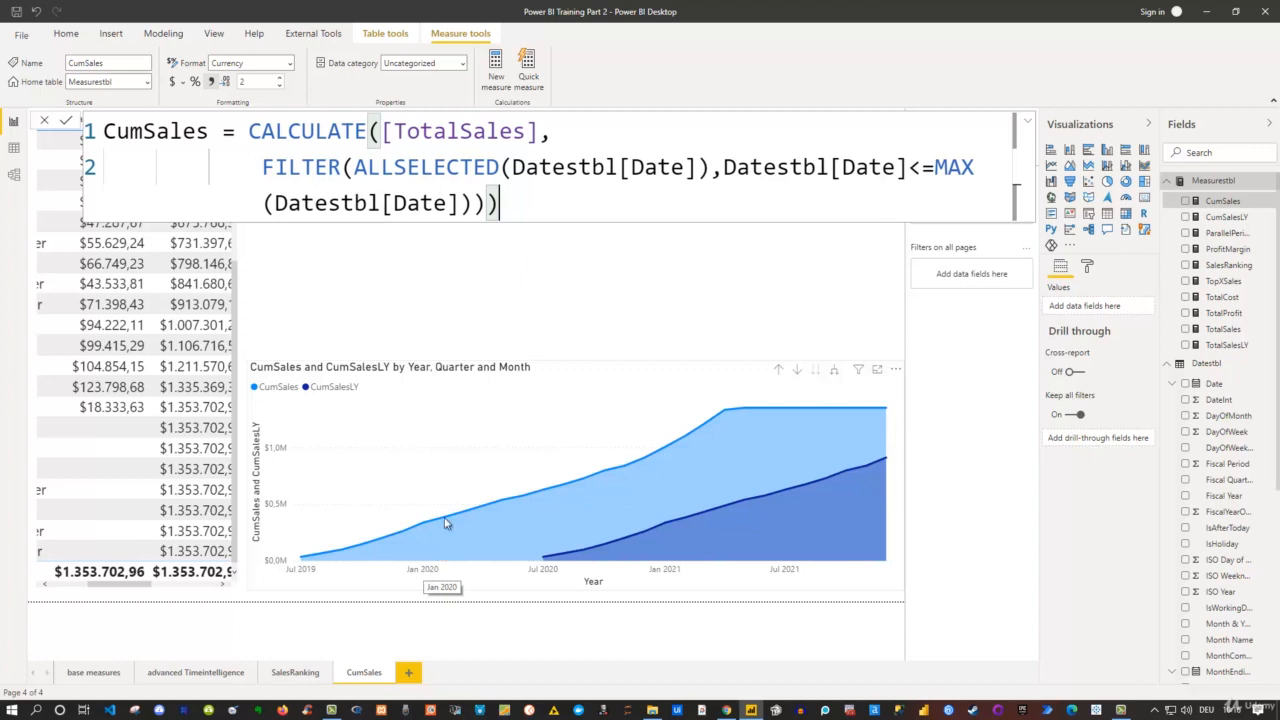
{"action": "left_click_drag", "start_coordinate": [517, 165], "coordinate": [912, 167]}
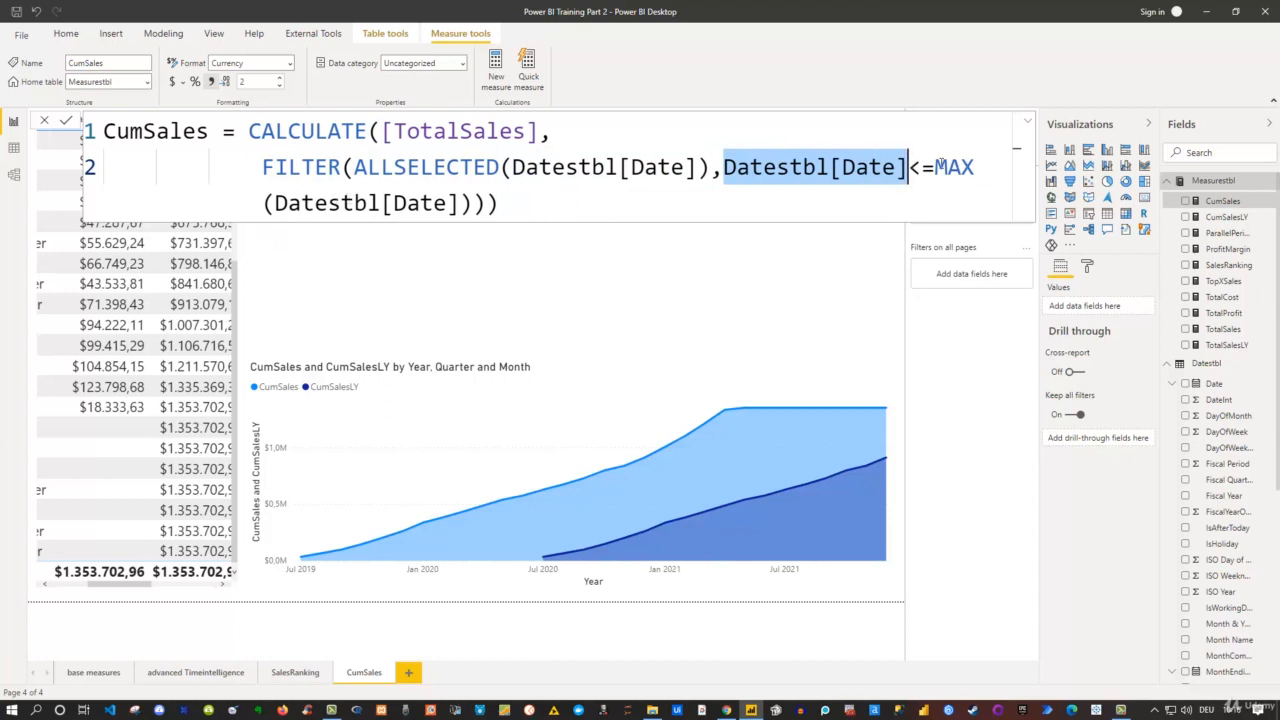
{"action": "left_click_drag", "start_coordinate": [935, 166], "coordinate": [936, 185]}
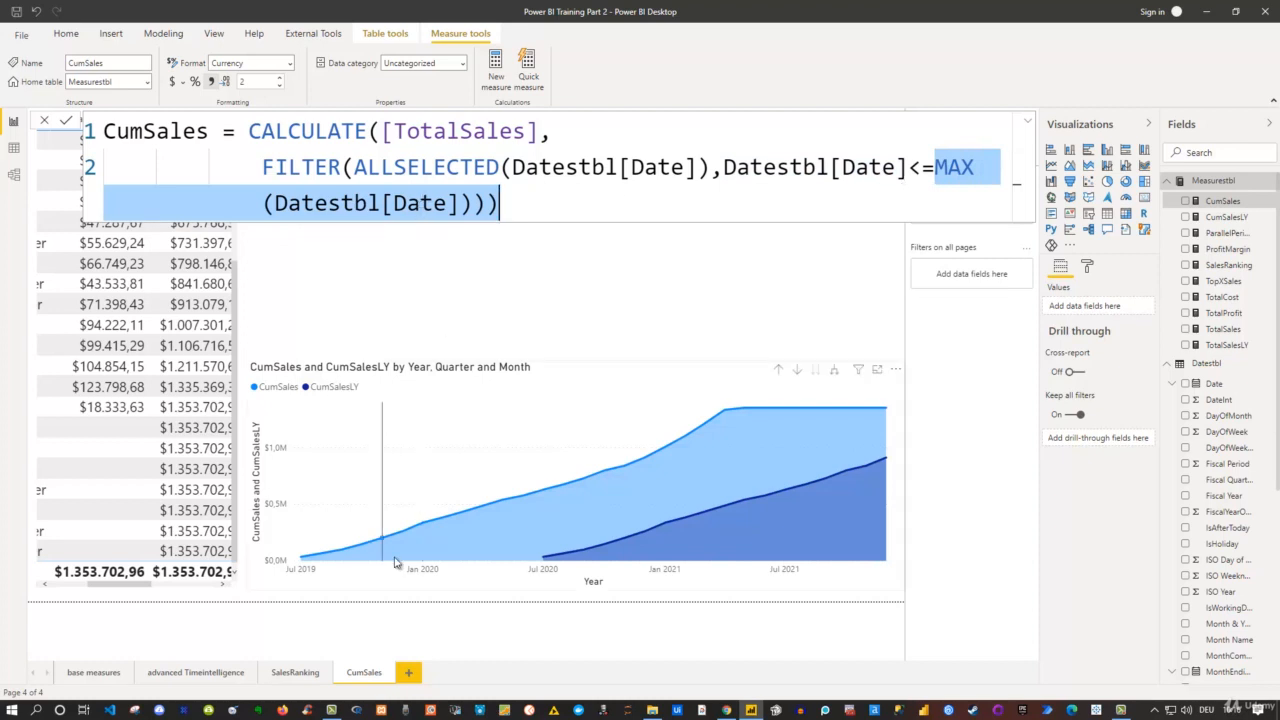
{"action": "mouse_move", "coordinate": [418, 566]}
{"action": "mouse_move", "coordinate": [384, 538]}
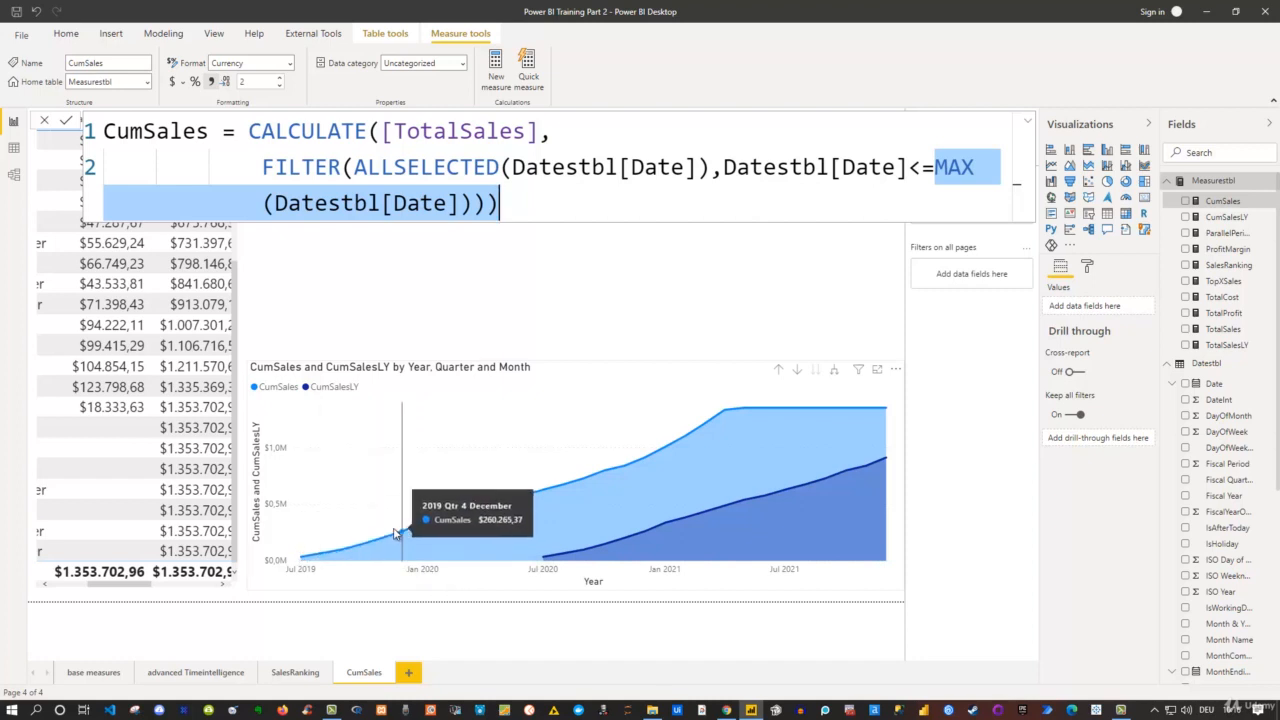
{"action": "left_click", "coordinate": [536, 196]}
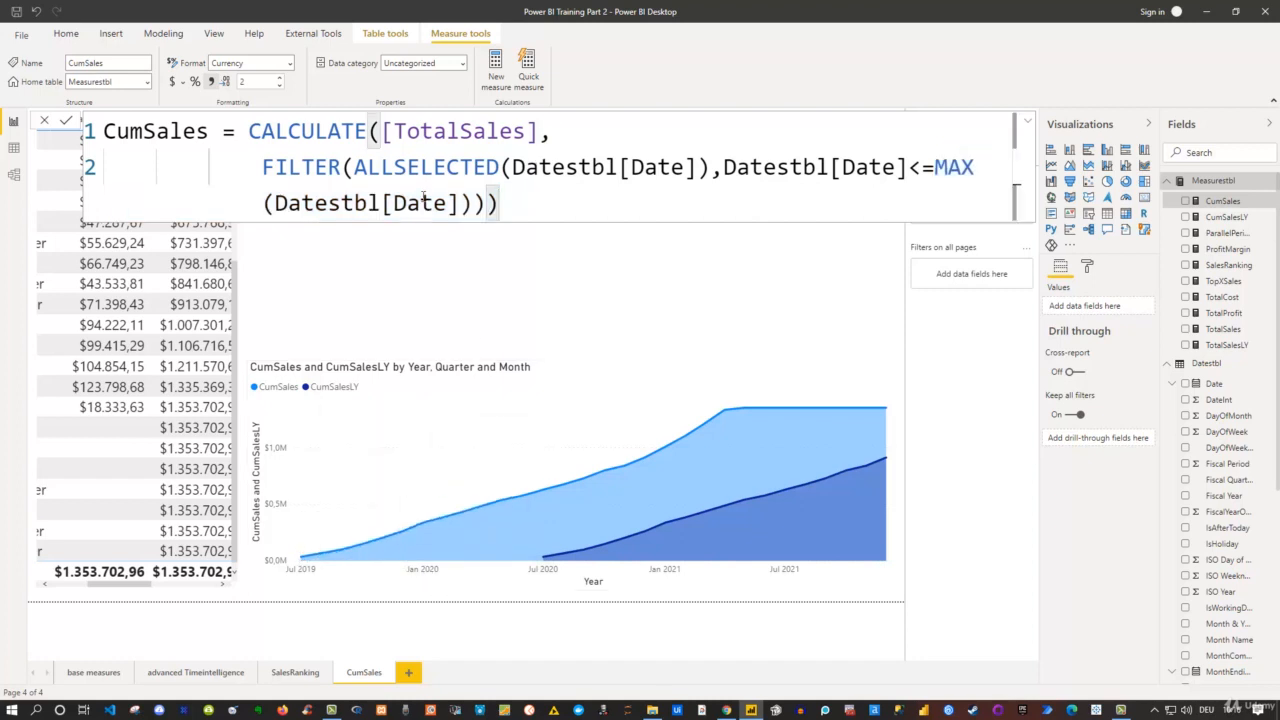
{"action": "left_click_drag", "start_coordinate": [274, 203], "coordinate": [459, 203]}
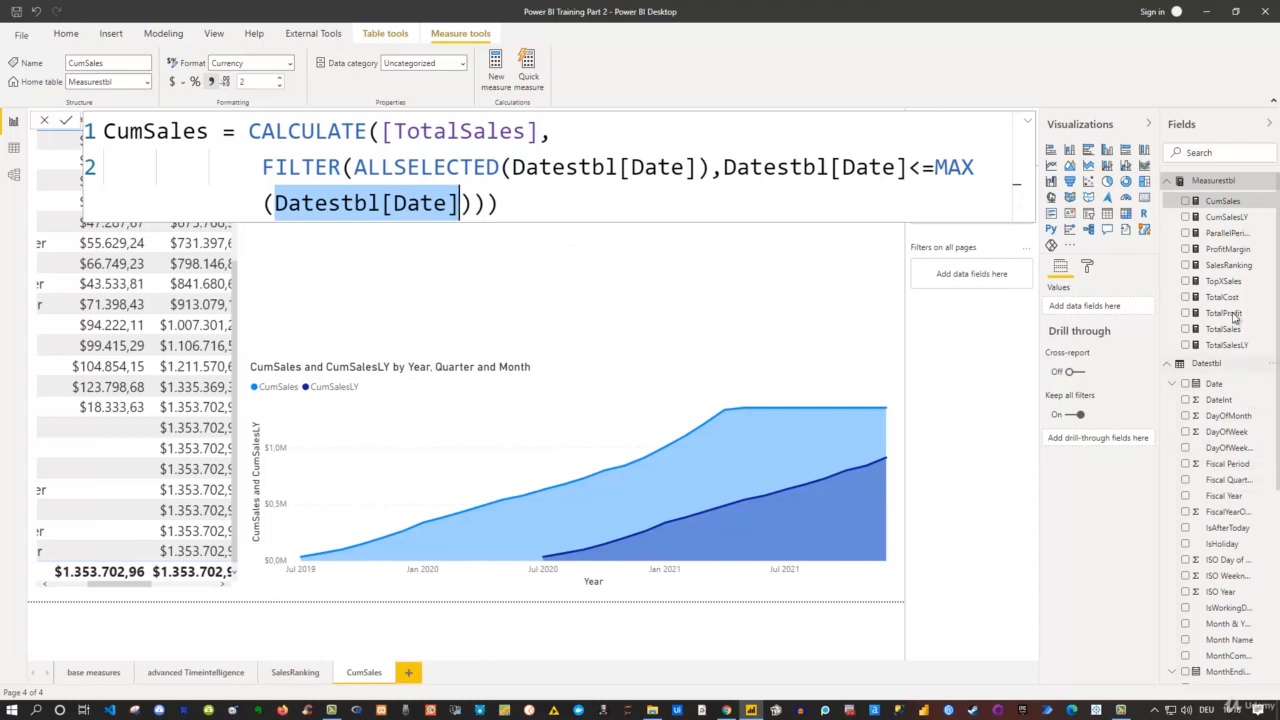
Step: Expand Orderstbl to inspect its fields and check the area chart's April 2021 data point
{"action": "scroll", "coordinate": [1256, 410], "scroll_direction": "down", "scroll_amount": 3}
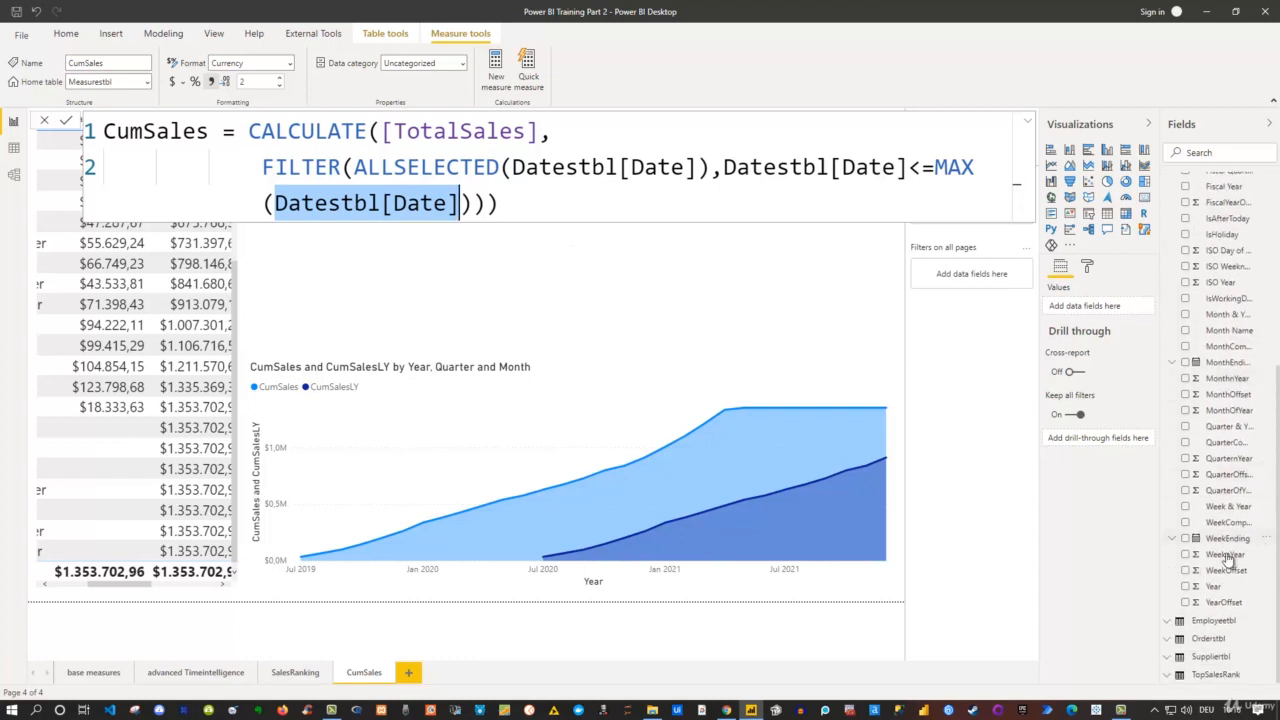
{"action": "left_click", "coordinate": [1170, 642]}
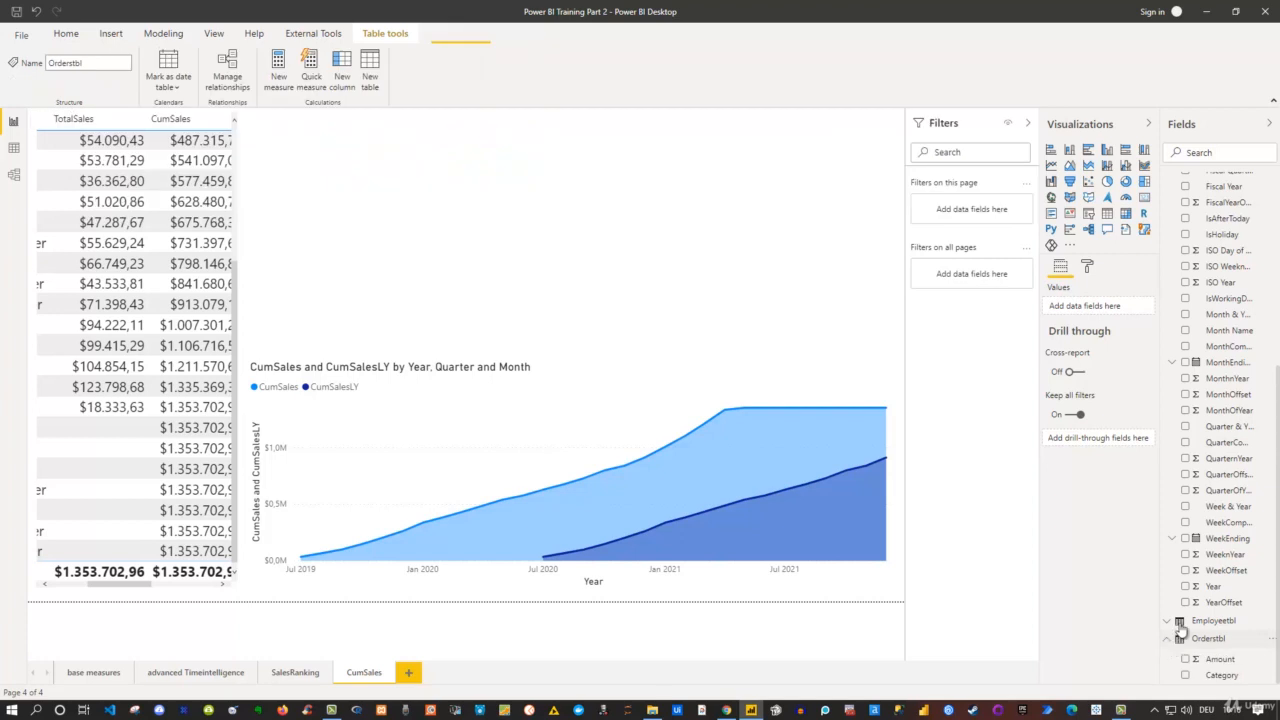
{"action": "scroll", "coordinate": [1228, 590], "scroll_direction": "down", "scroll_amount": 5}
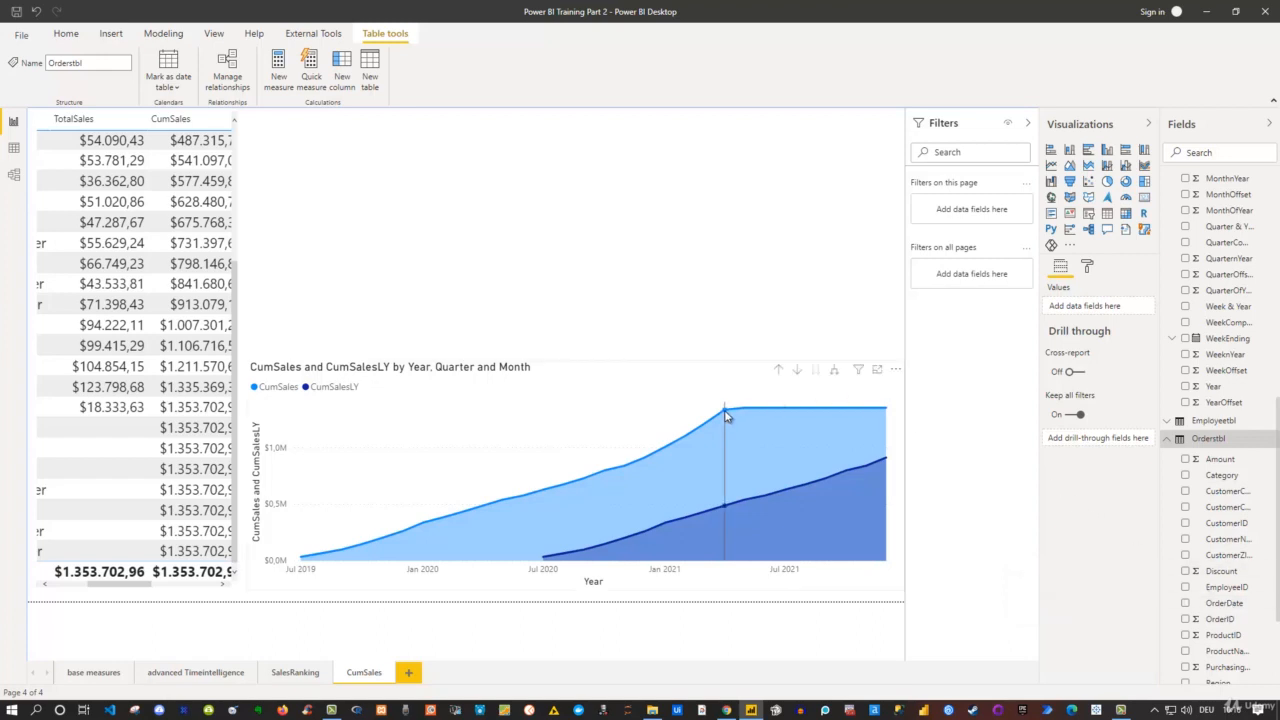
{"action": "mouse_move", "coordinate": [727, 417]}
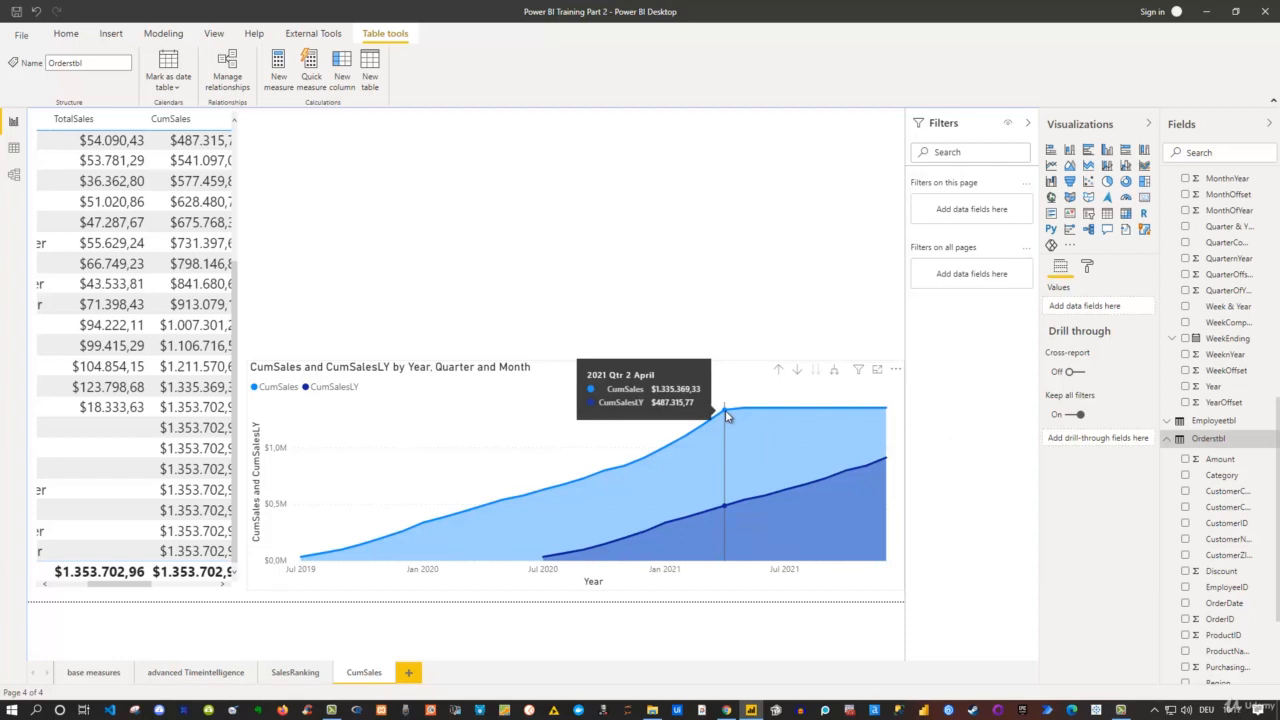
Step: In the CumSales formula, replace Datestbl[Date] inside MAX with Orderstbl[OrderDate] and commit the measure
{"action": "scroll", "coordinate": [1270, 365], "scroll_direction": "up", "scroll_amount": 1}
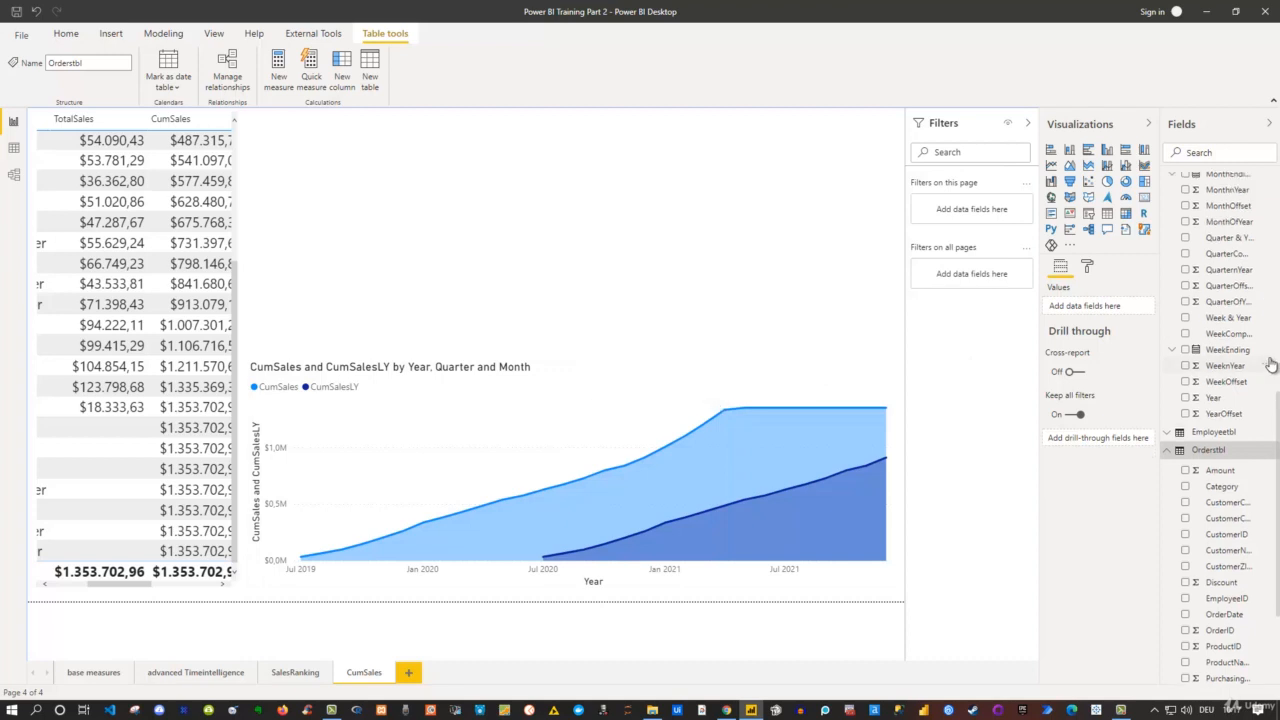
{"action": "scroll", "coordinate": [1270, 365], "scroll_direction": "up", "scroll_amount": 5}
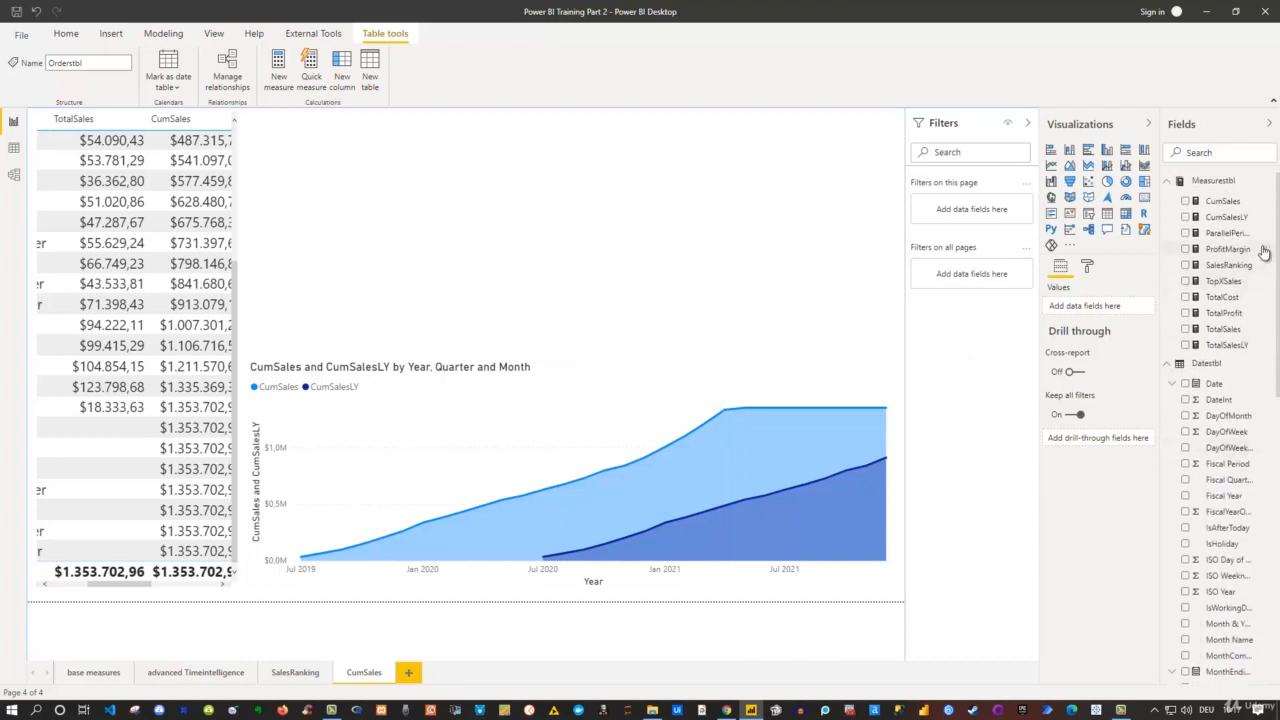
{"action": "left_click", "coordinate": [1226, 201]}
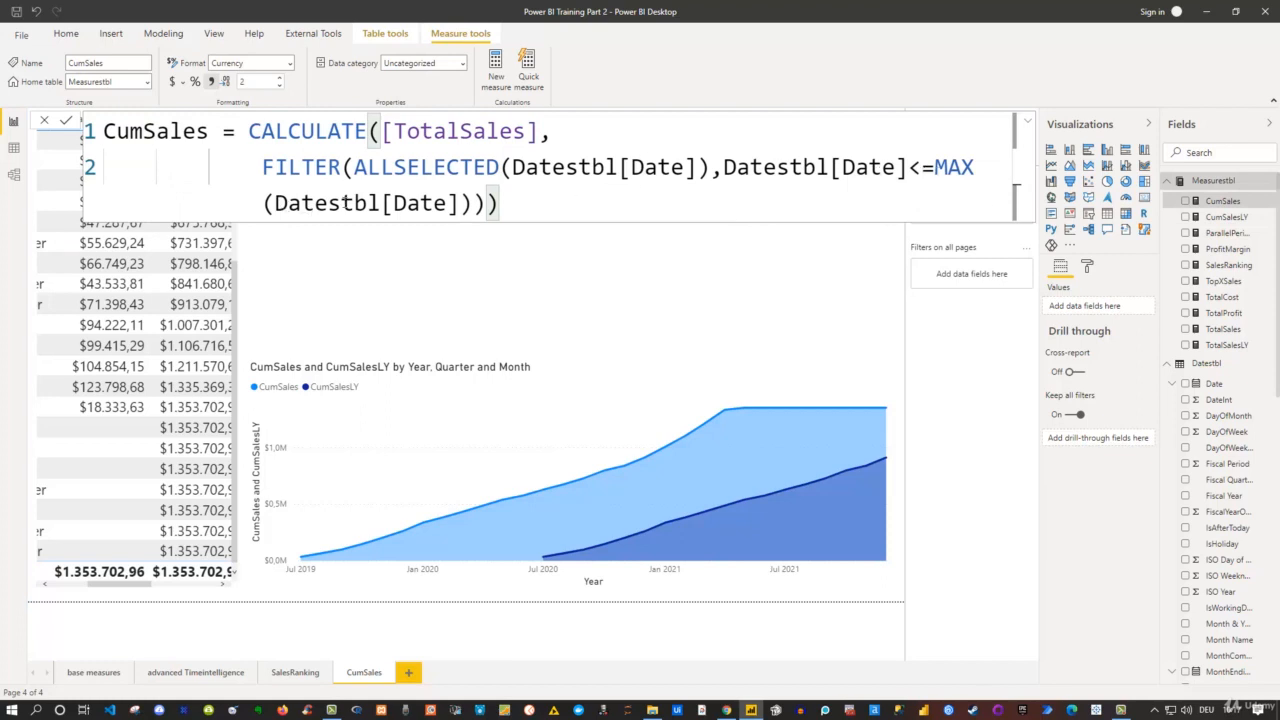
{"action": "left_click_drag", "start_coordinate": [275, 203], "coordinate": [462, 203]}
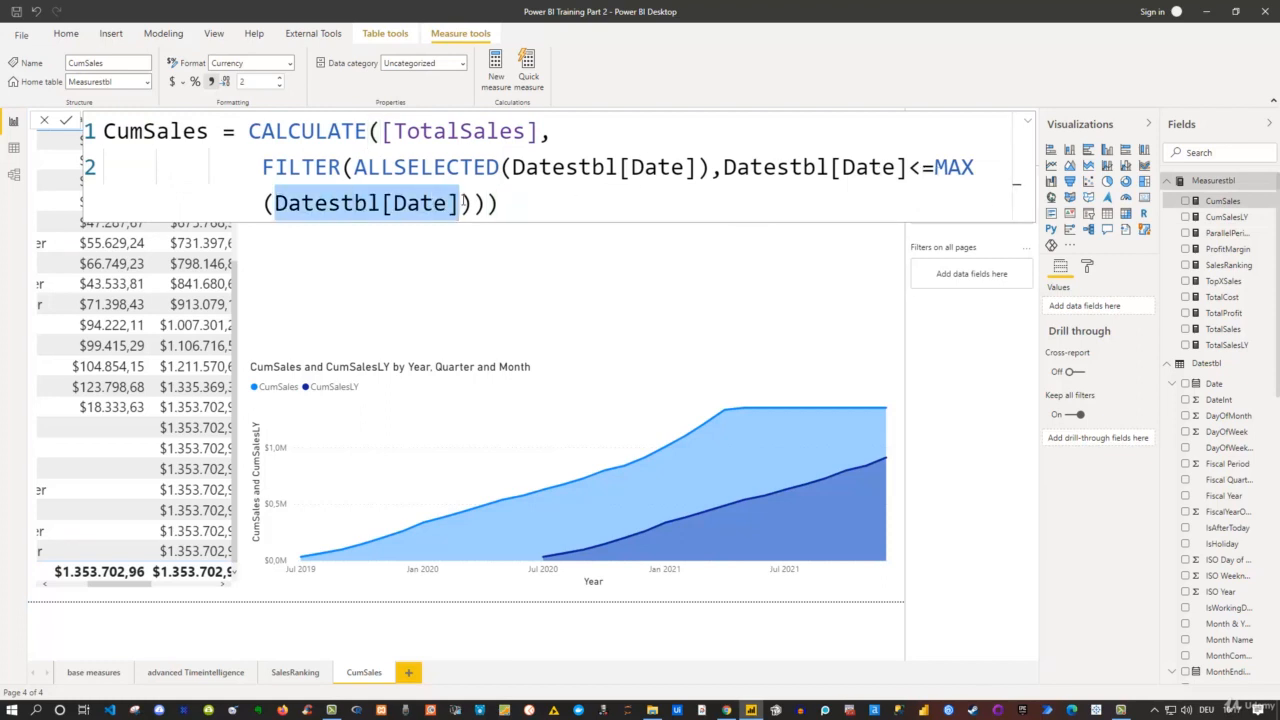
{"action": "type", "text": "or"}
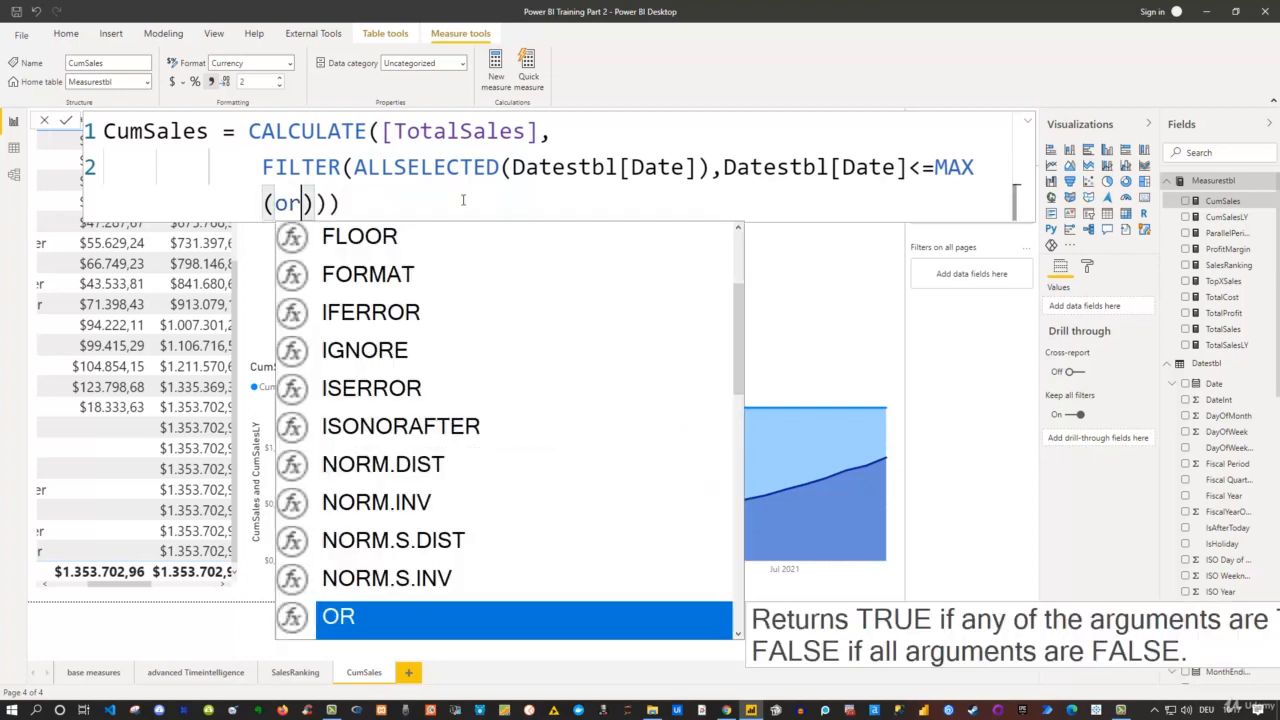
{"action": "type", "text": "d"}
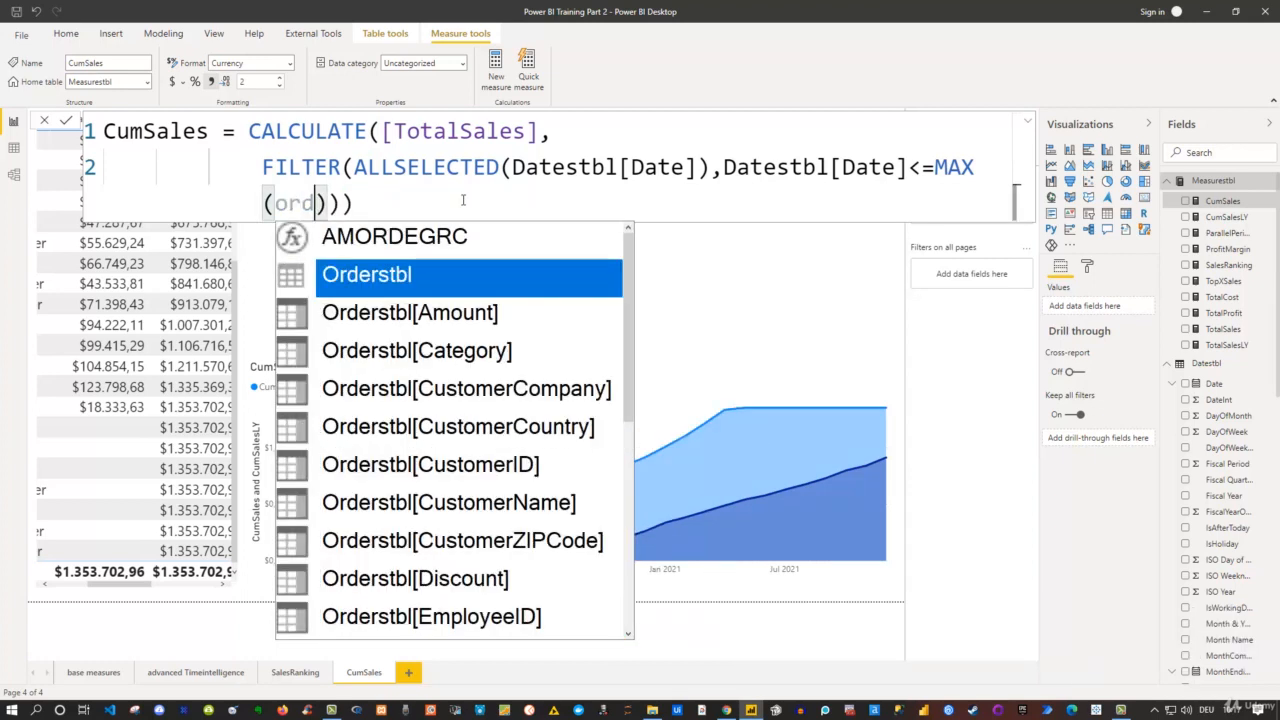
{"action": "key", "text": "Down"}
{"action": "key", "text": "Down"}
{"action": "key", "text": "Down"}
{"action": "key", "text": "Down"}
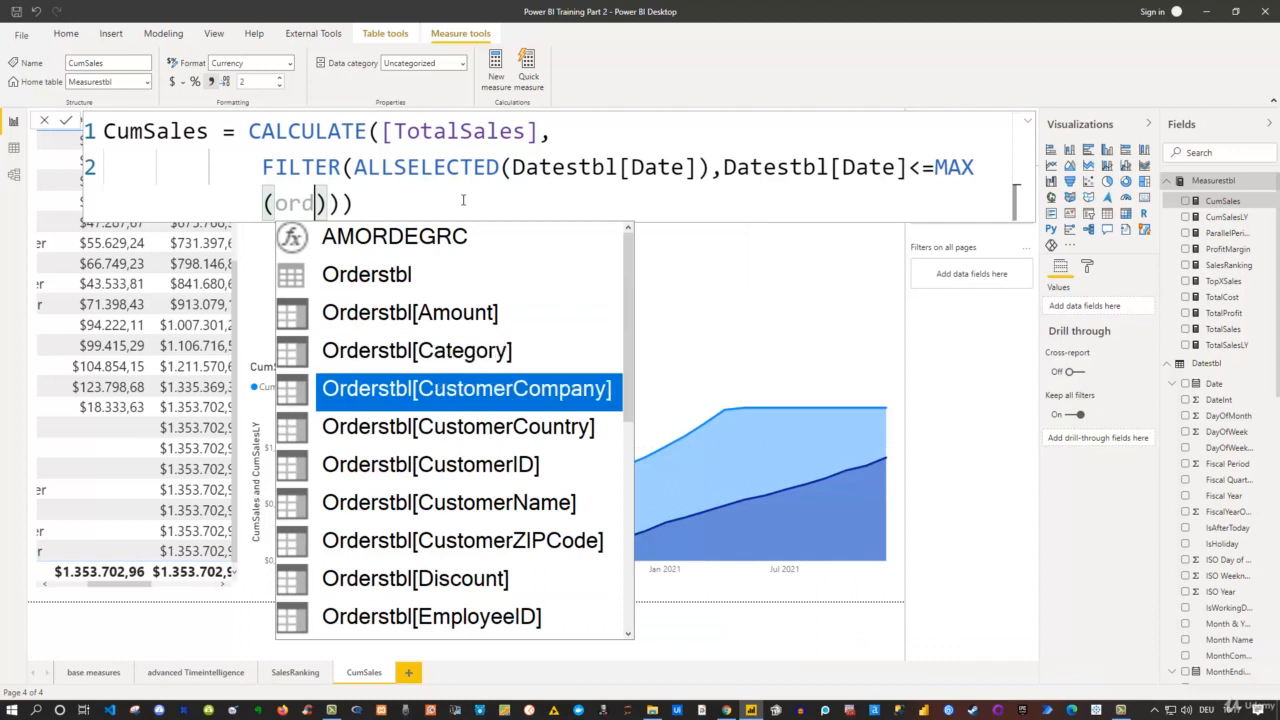
{"action": "type", "text": "ers"}
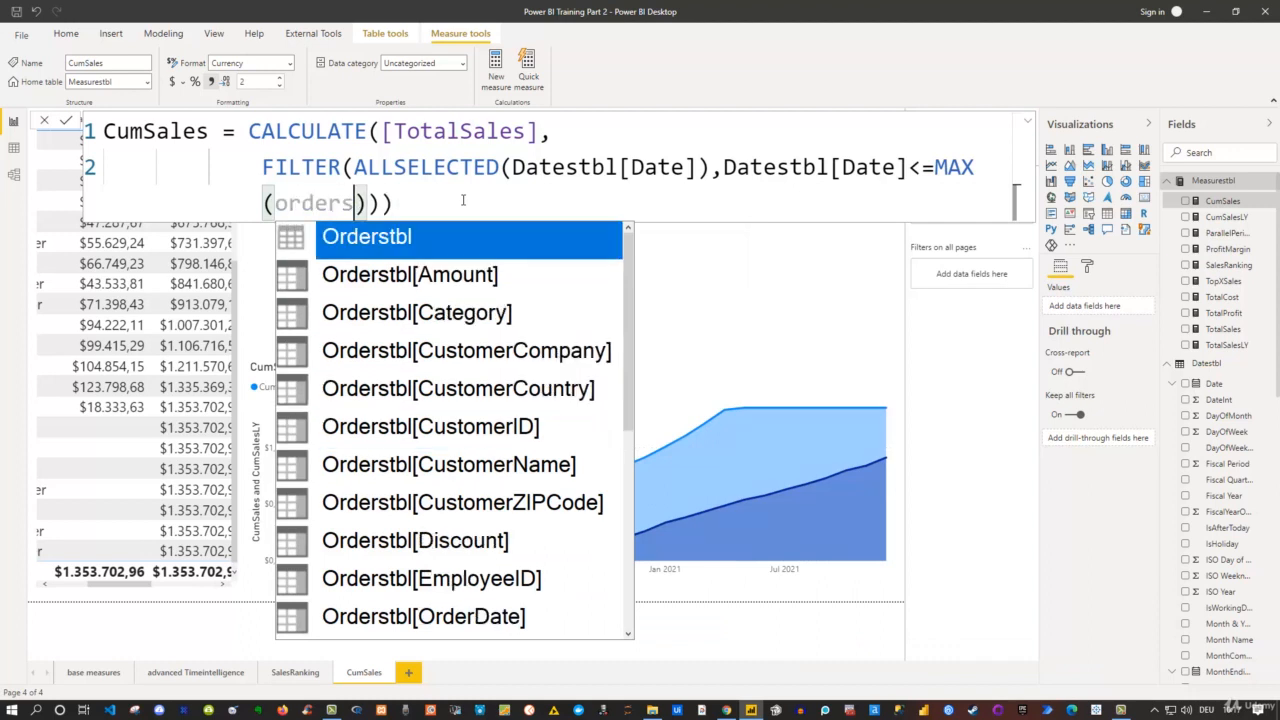
{"action": "key", "text": "Down"}
{"action": "key", "text": "Down"}
{"action": "key", "text": "Down"}
{"action": "key", "text": "Down"}
{"action": "key", "text": "Down"}
{"action": "key", "text": "Down"}
{"action": "key", "text": "Down"}
{"action": "key", "text": "Down"}
{"action": "key", "text": "Down"}
{"action": "key", "text": "Down"}
{"action": "key", "text": "Down"}
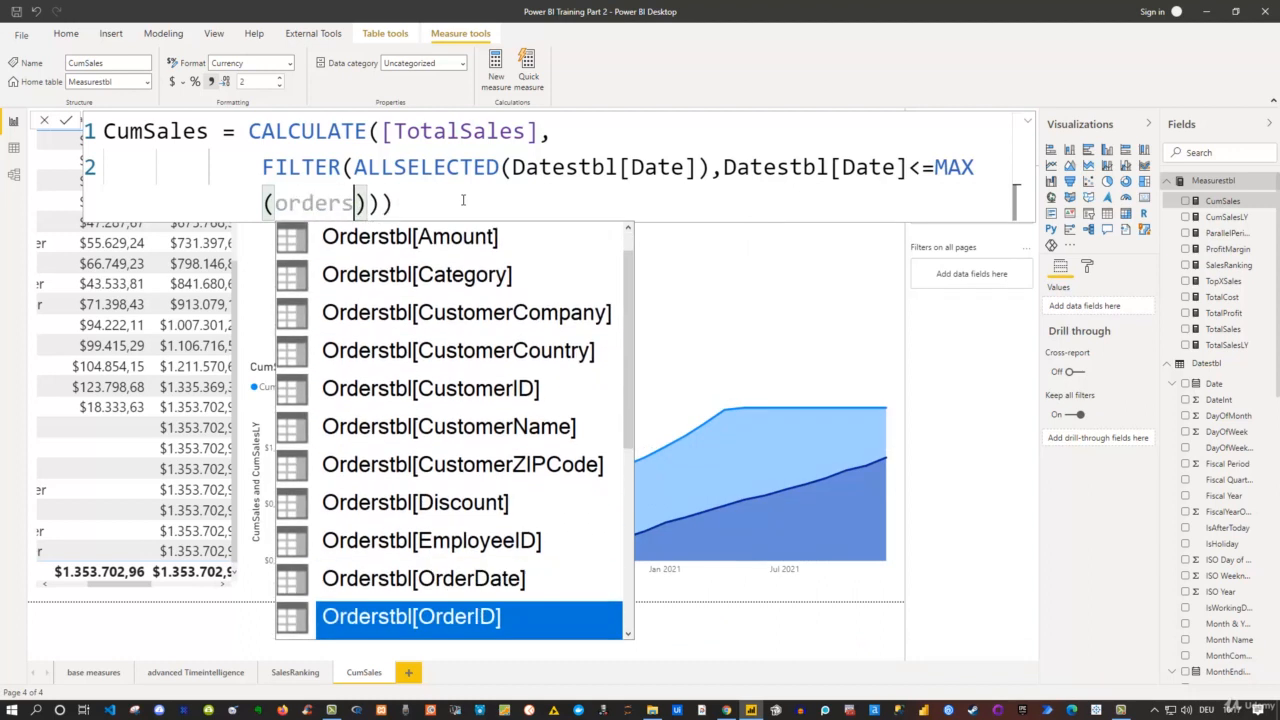
{"action": "key", "text": "Up"}
{"action": "key", "text": "Tab"}
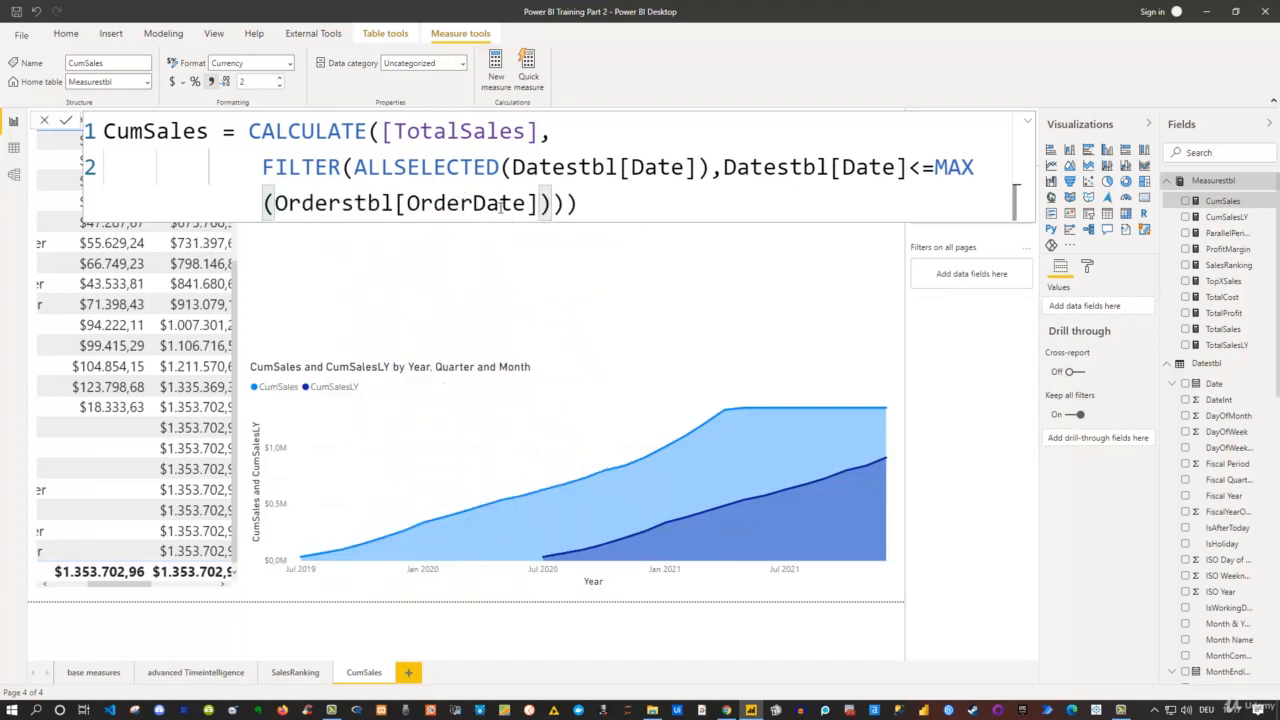
{"action": "left_click", "coordinate": [580, 201]}
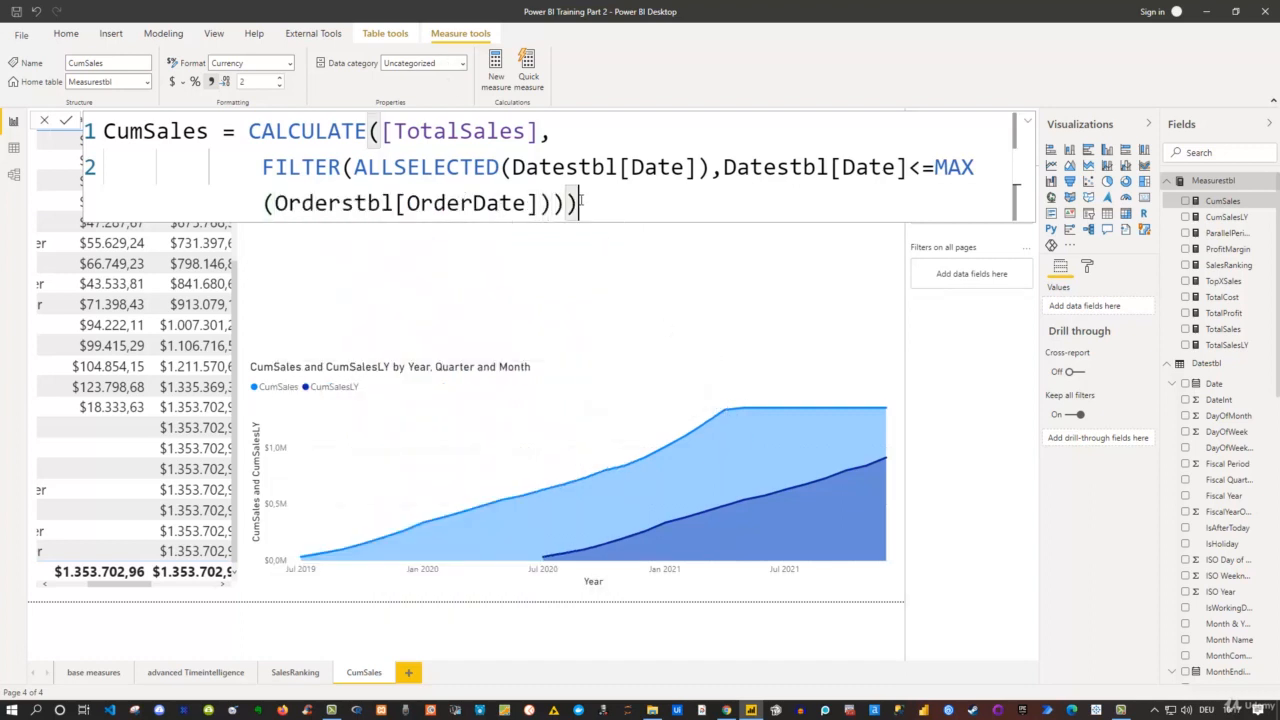
{"action": "key", "text": "Return"}
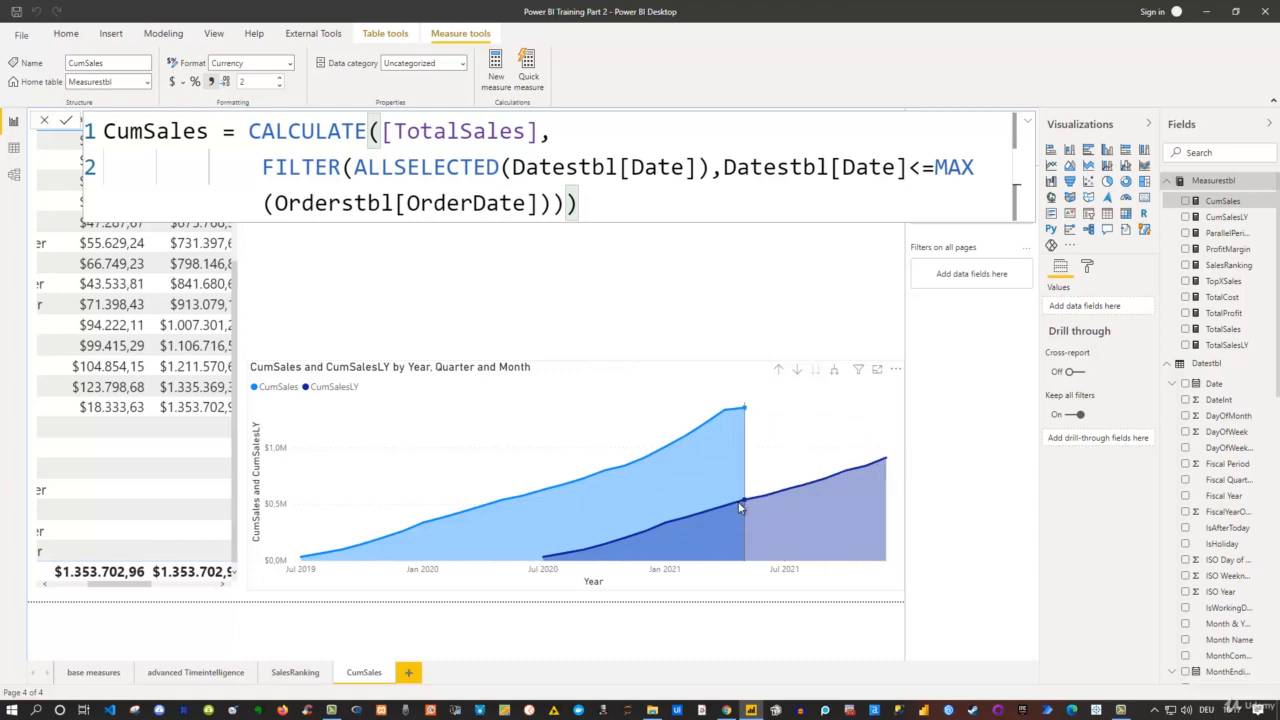
Step: In the CumSalesLY formula, replace Datestbl[Date] inside MAX with Orderstbl[OrderDate] and commit the measure
{"action": "left_click", "coordinate": [1222, 217]}
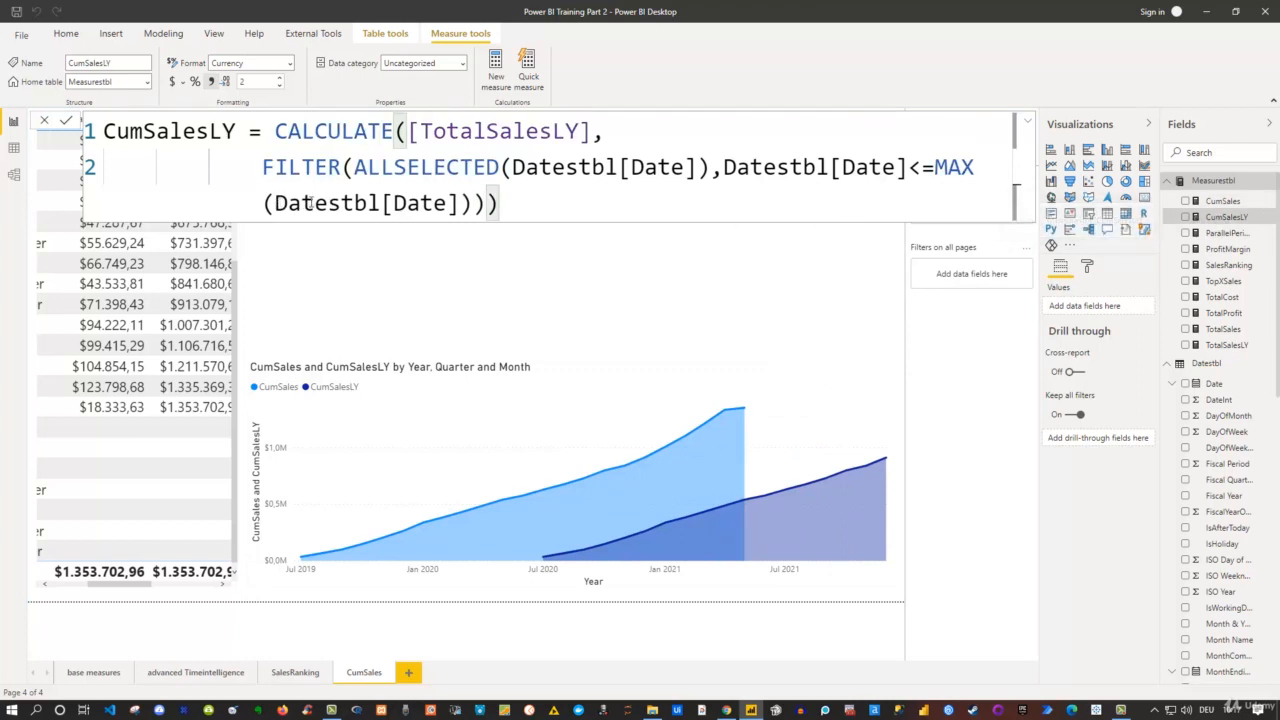
{"action": "left_click_drag", "start_coordinate": [274, 203], "coordinate": [460, 203]}
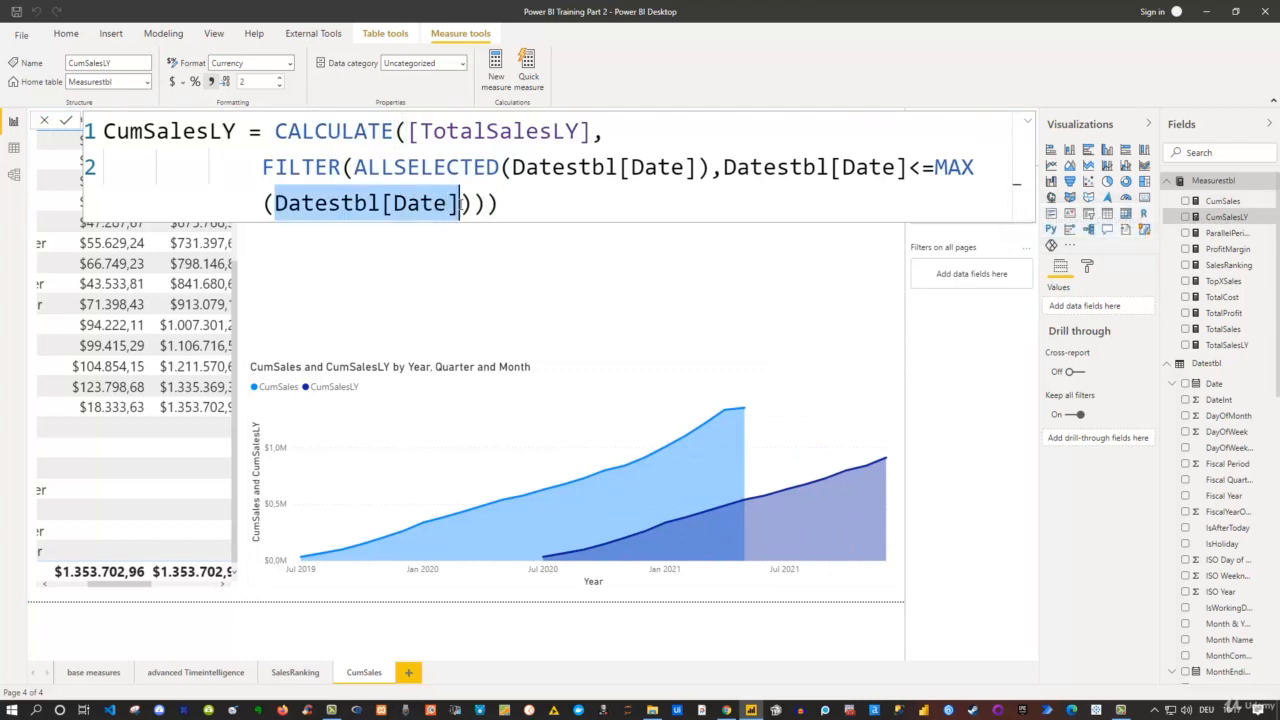
{"action": "key", "text": "BackSpace"}
{"action": "type", "text": "order"}
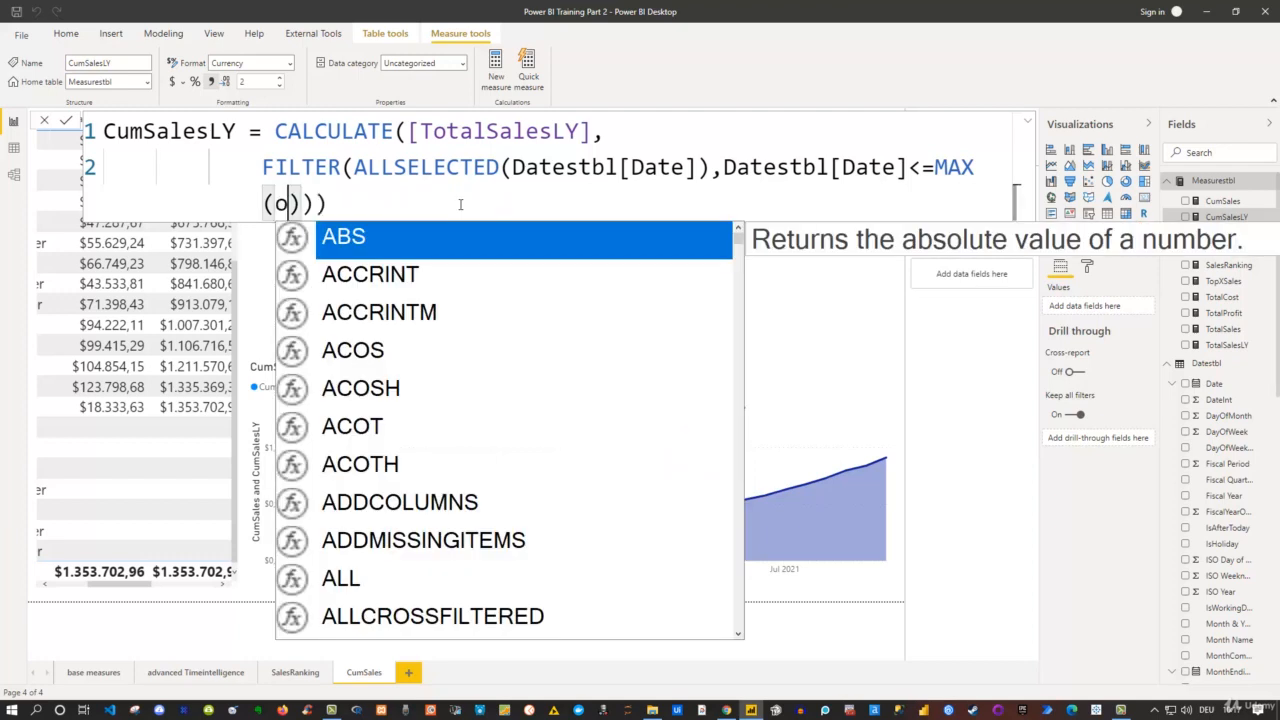
{"action": "type", "text": "s"}
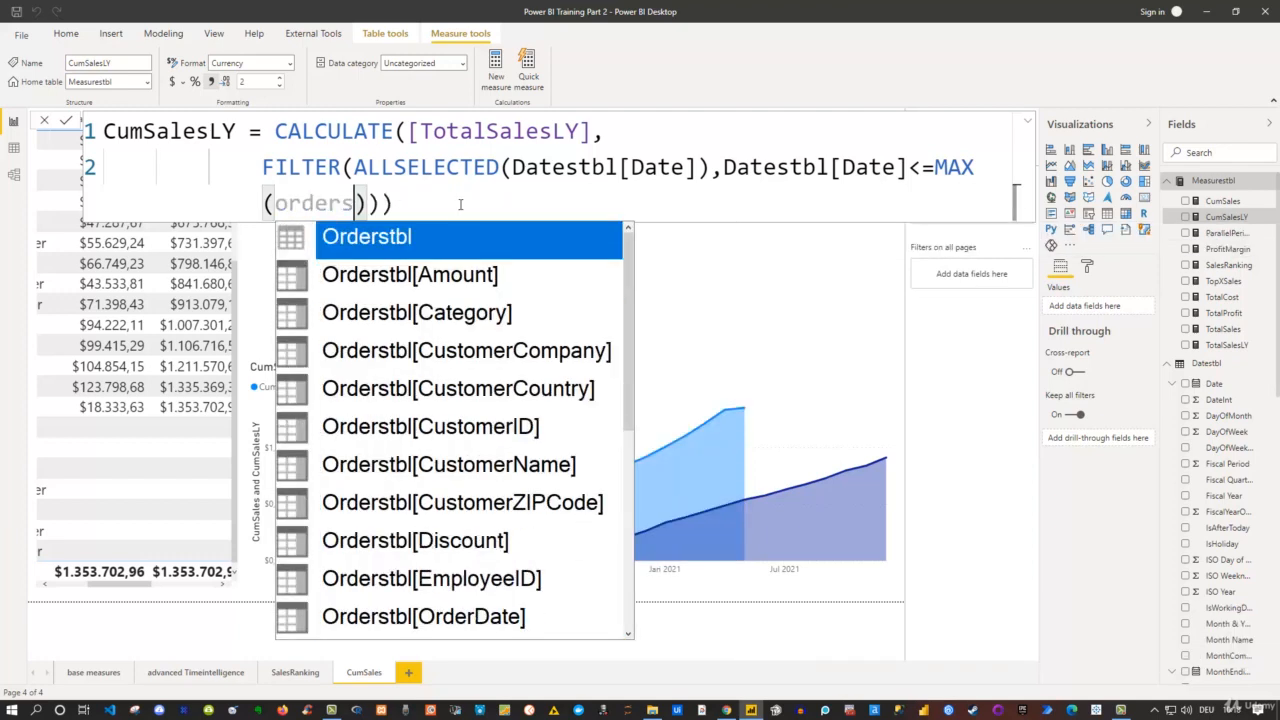
{"action": "left_click", "coordinate": [482, 616]}
{"action": "type", "text": ")"}
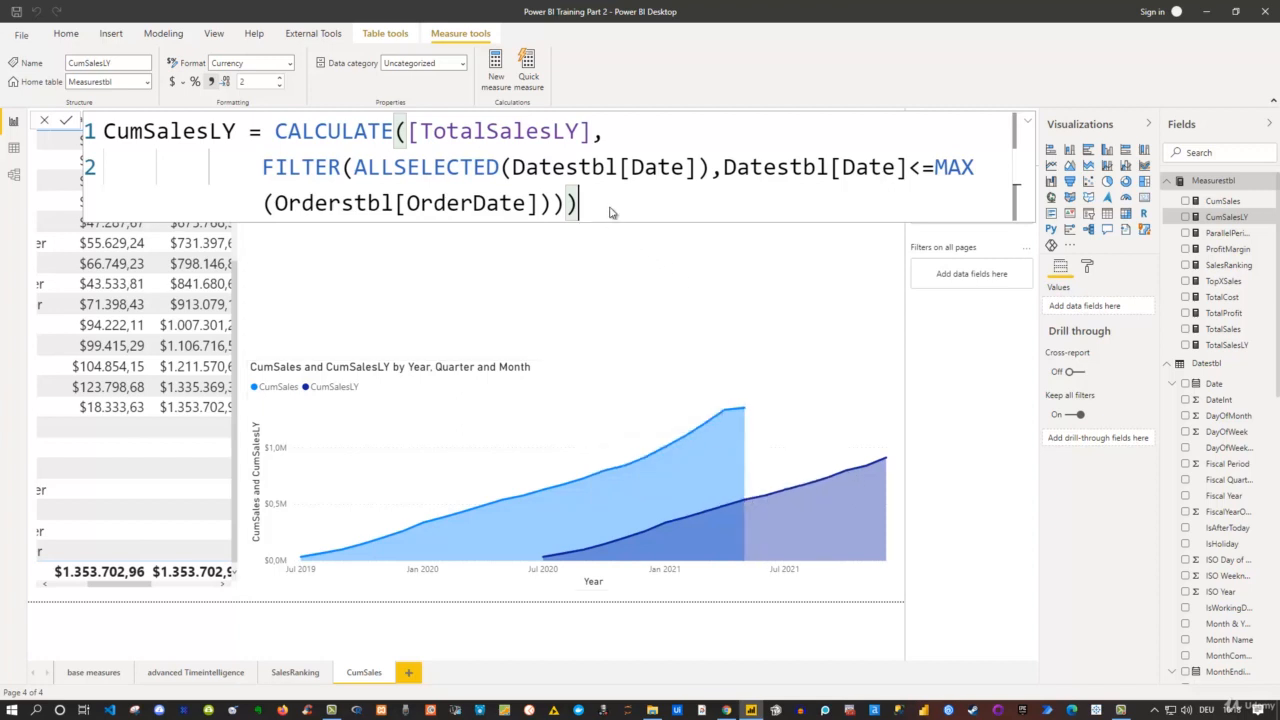
{"action": "key", "text": "Return"}
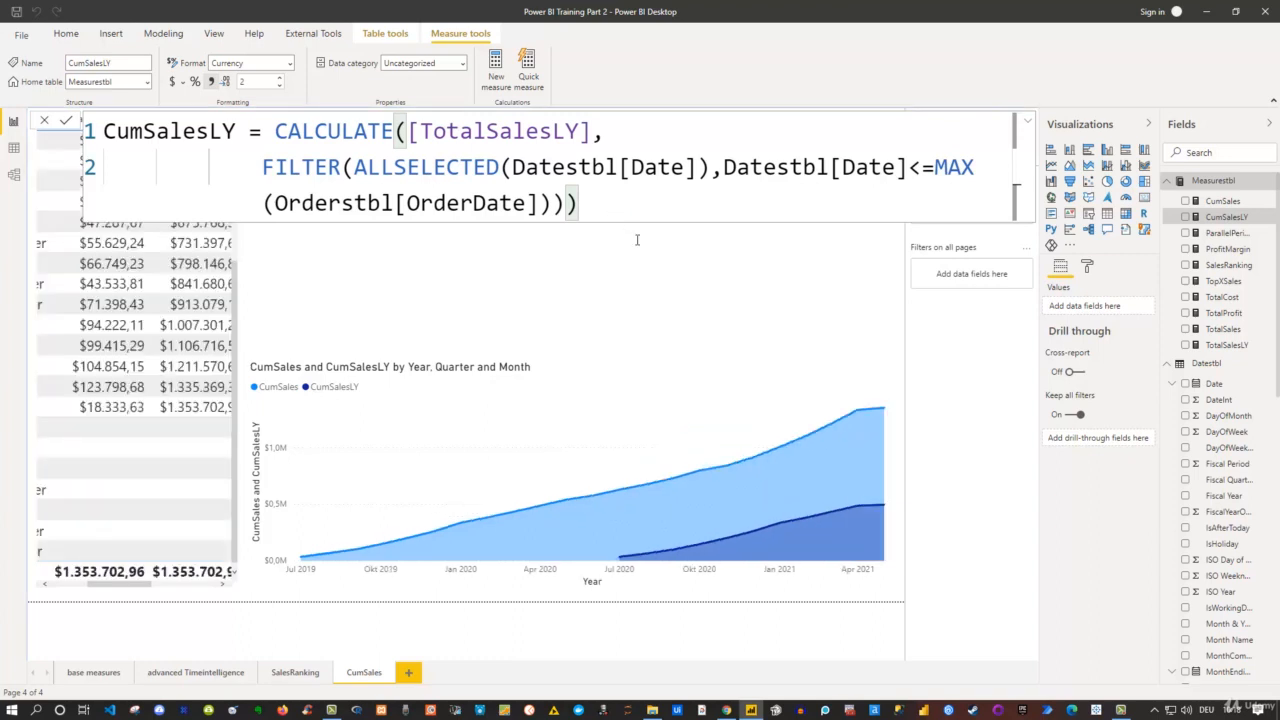
Step: Widen the table to show all its columns and review the monthly CumSales and CumSalesLY values
{"action": "mouse_move", "coordinate": [889, 516]}
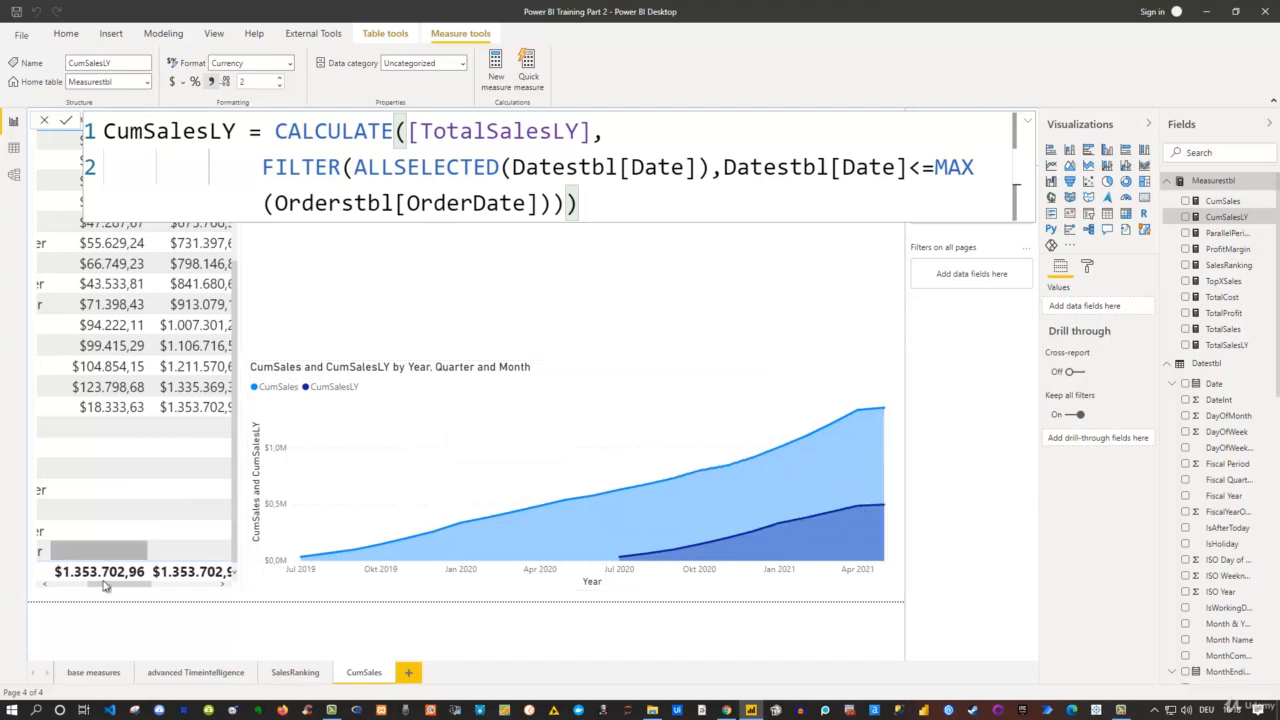
{"action": "left_click_drag", "start_coordinate": [118, 584], "coordinate": [89, 582]}
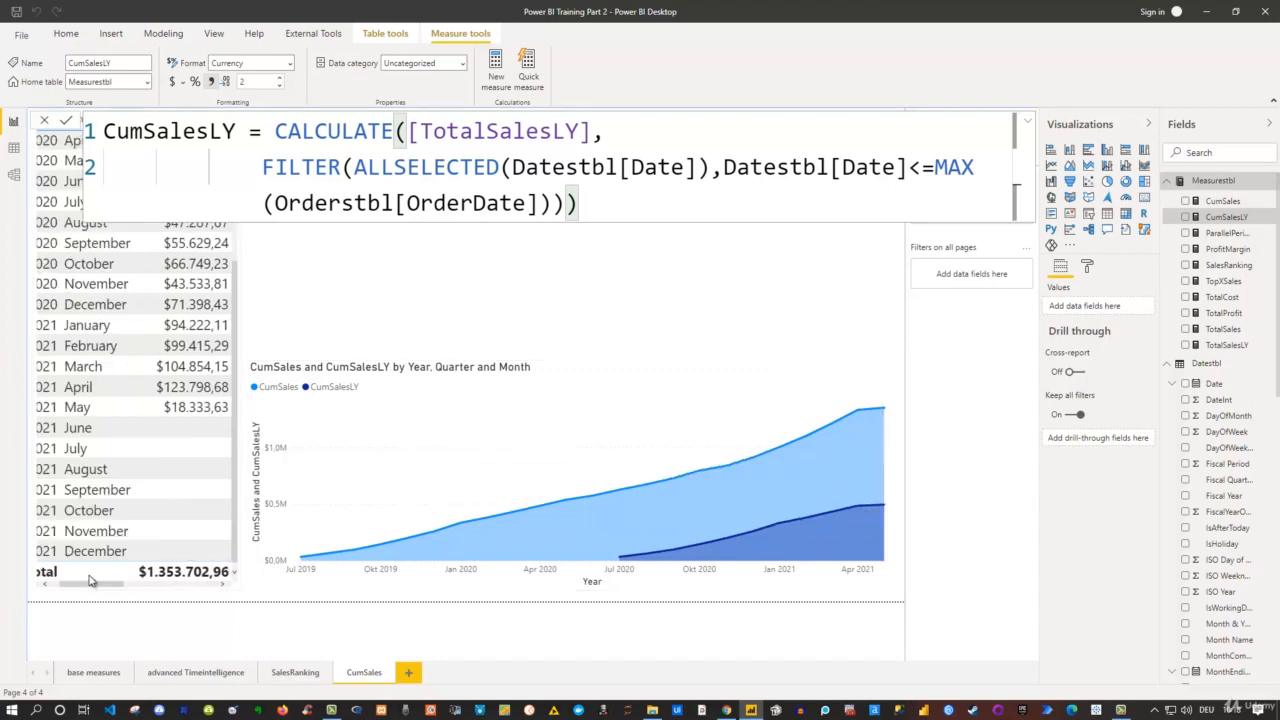
{"action": "left_click", "coordinate": [222, 327]}
{"action": "left_click_drag", "start_coordinate": [240, 324], "coordinate": [540, 368]}
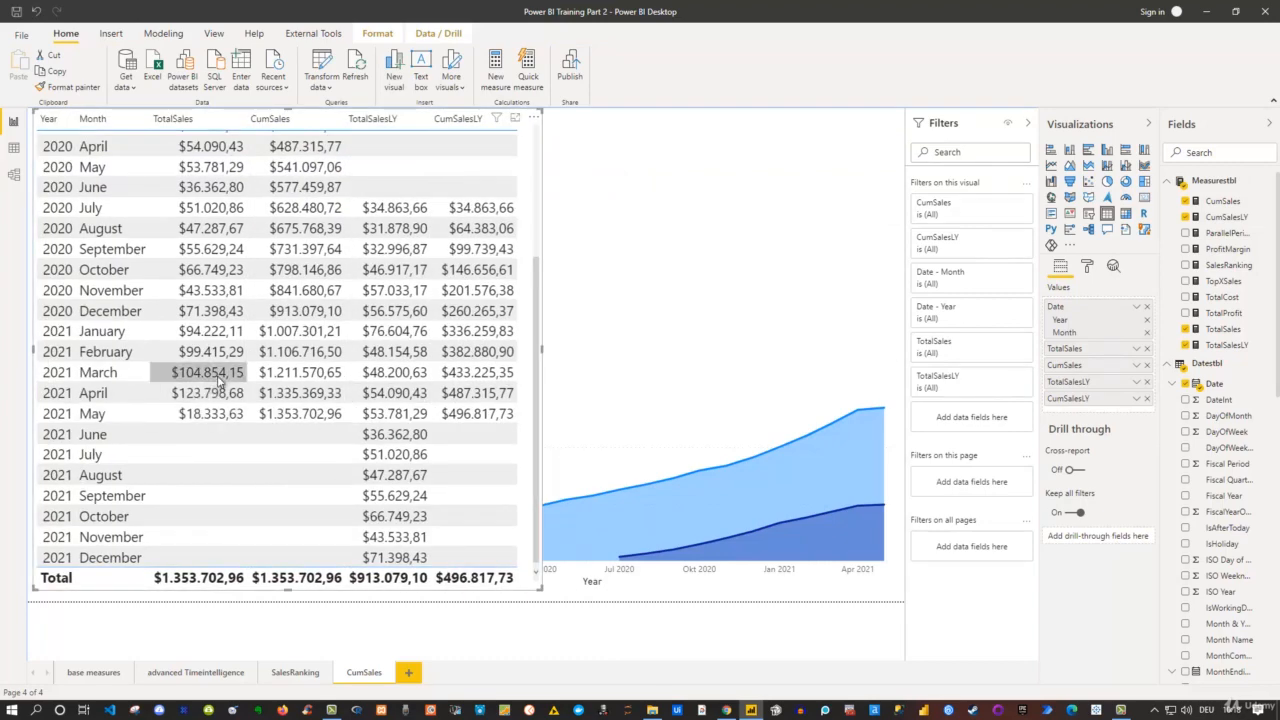
{"action": "scroll", "coordinate": [205, 395], "scroll_direction": "up", "scroll_amount": 3}
{"action": "scroll", "coordinate": [207, 405], "scroll_direction": "down", "scroll_amount": 3}
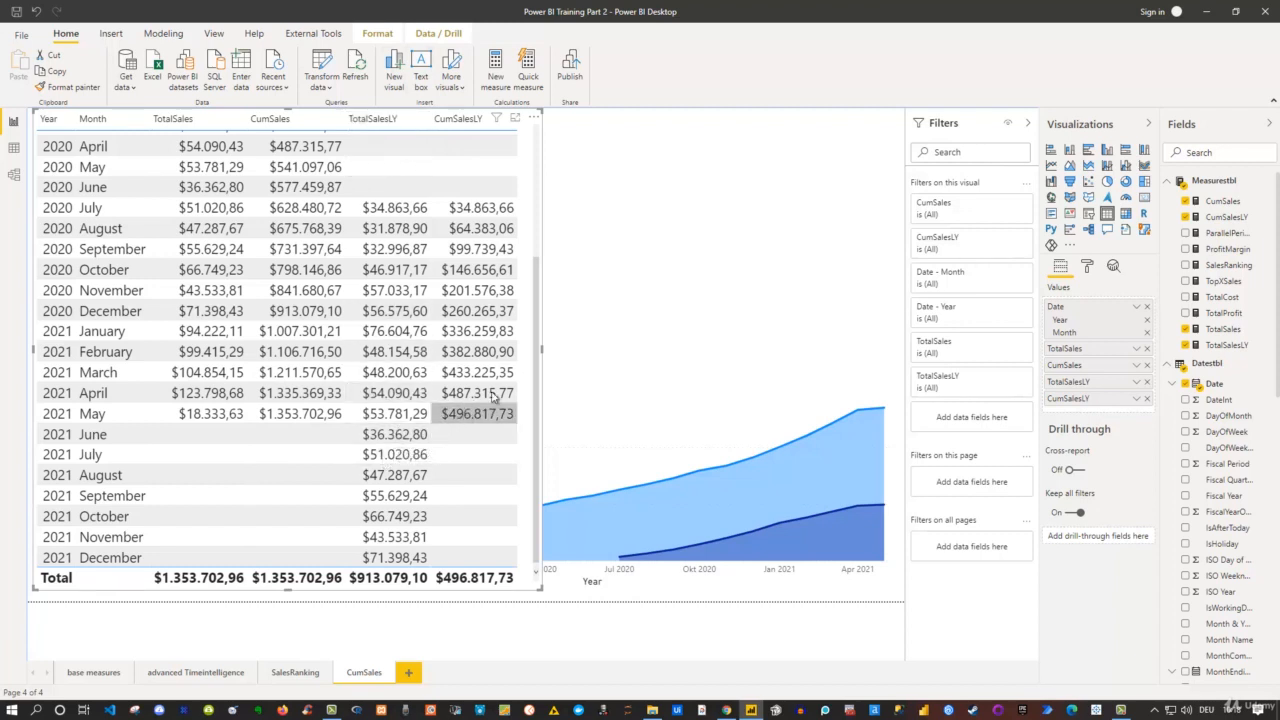
{"action": "left_click", "coordinate": [571, 303]}
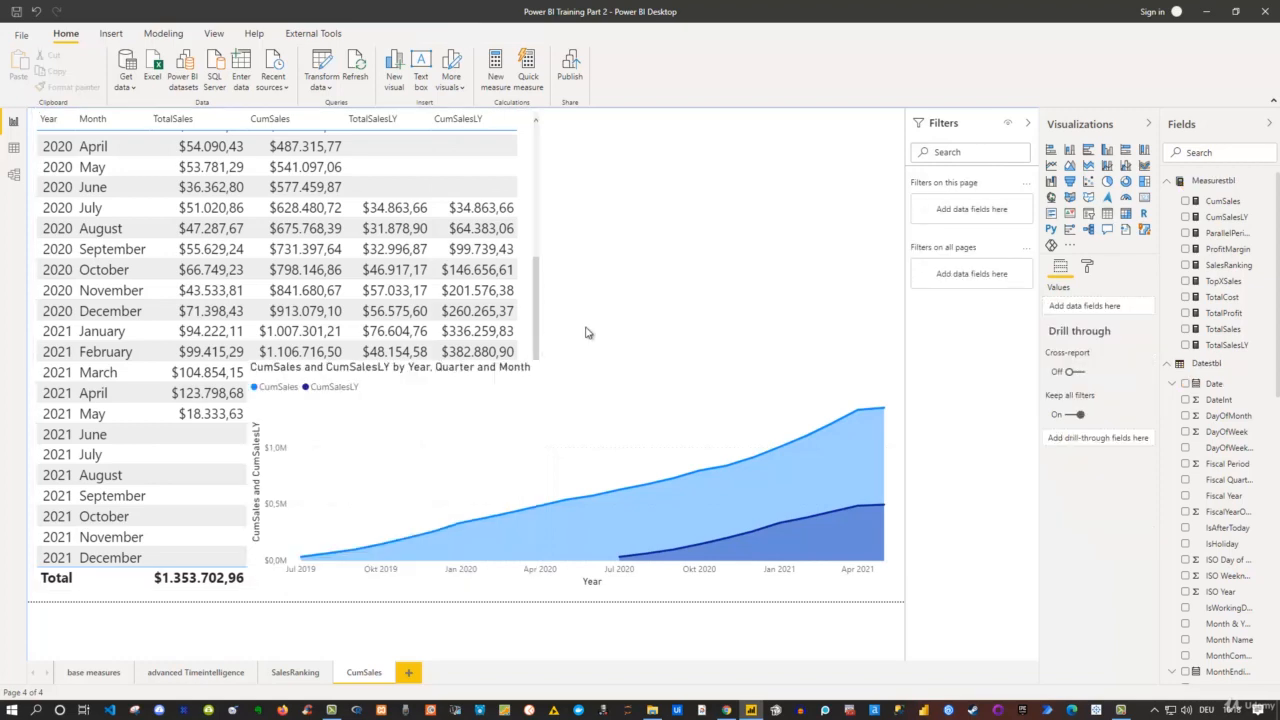
Step: Narrow the table to fit beside the area chart and check the chart's May 2021 data point
{"action": "scroll", "coordinate": [536, 265], "scroll_direction": "up", "scroll_amount": 3}
{"action": "left_click", "coordinate": [538, 272]}
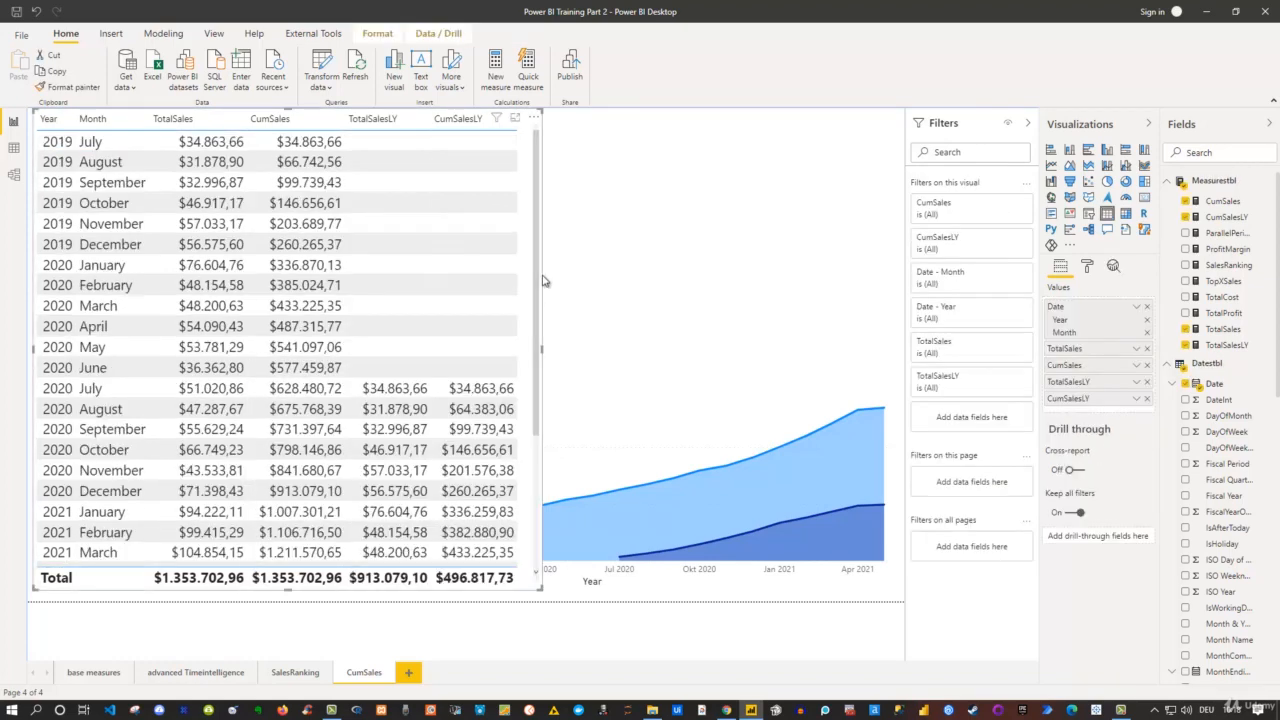
{"action": "left_click_drag", "start_coordinate": [541, 347], "coordinate": [233, 344]}
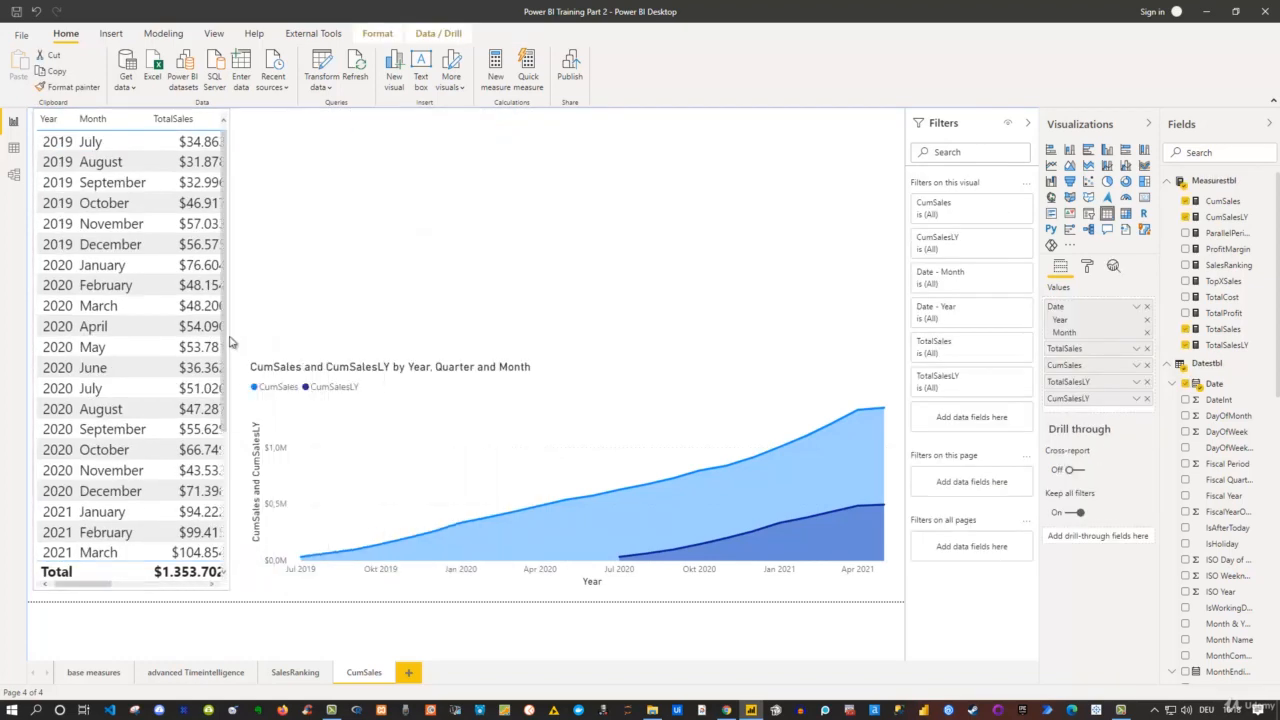
{"action": "left_click", "coordinate": [563, 254]}
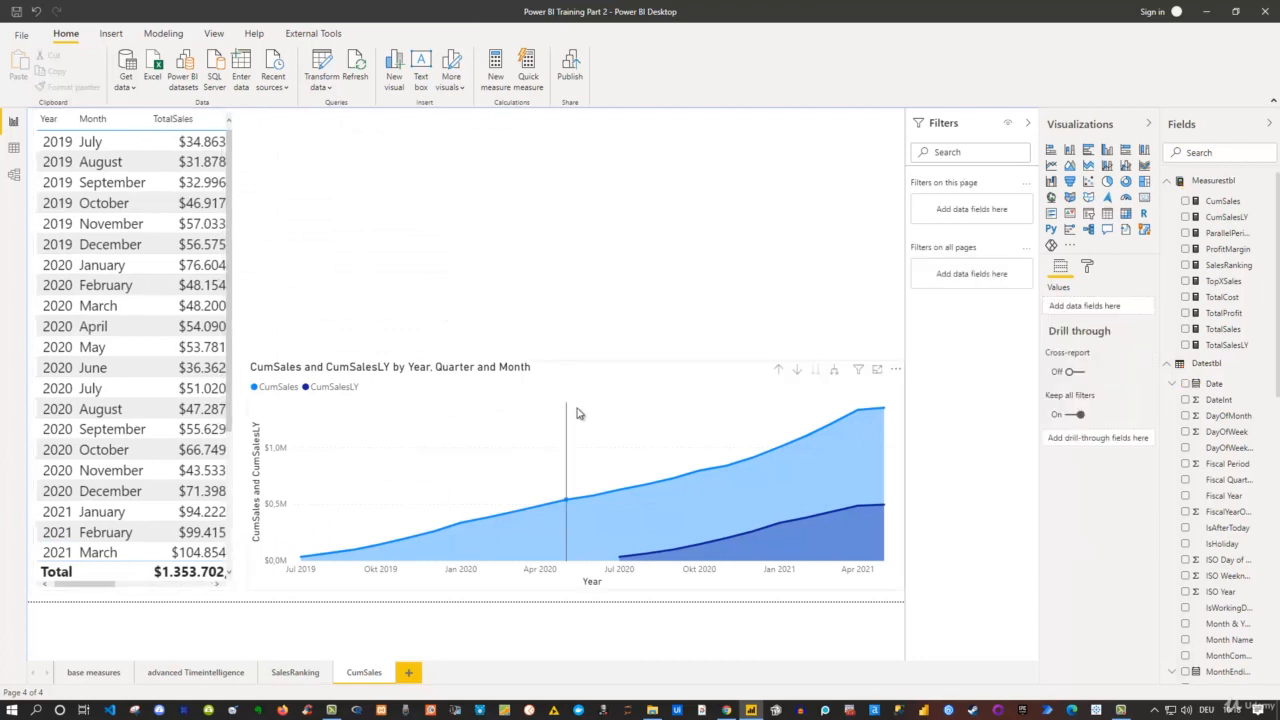
{"action": "left_click", "coordinate": [578, 412]}
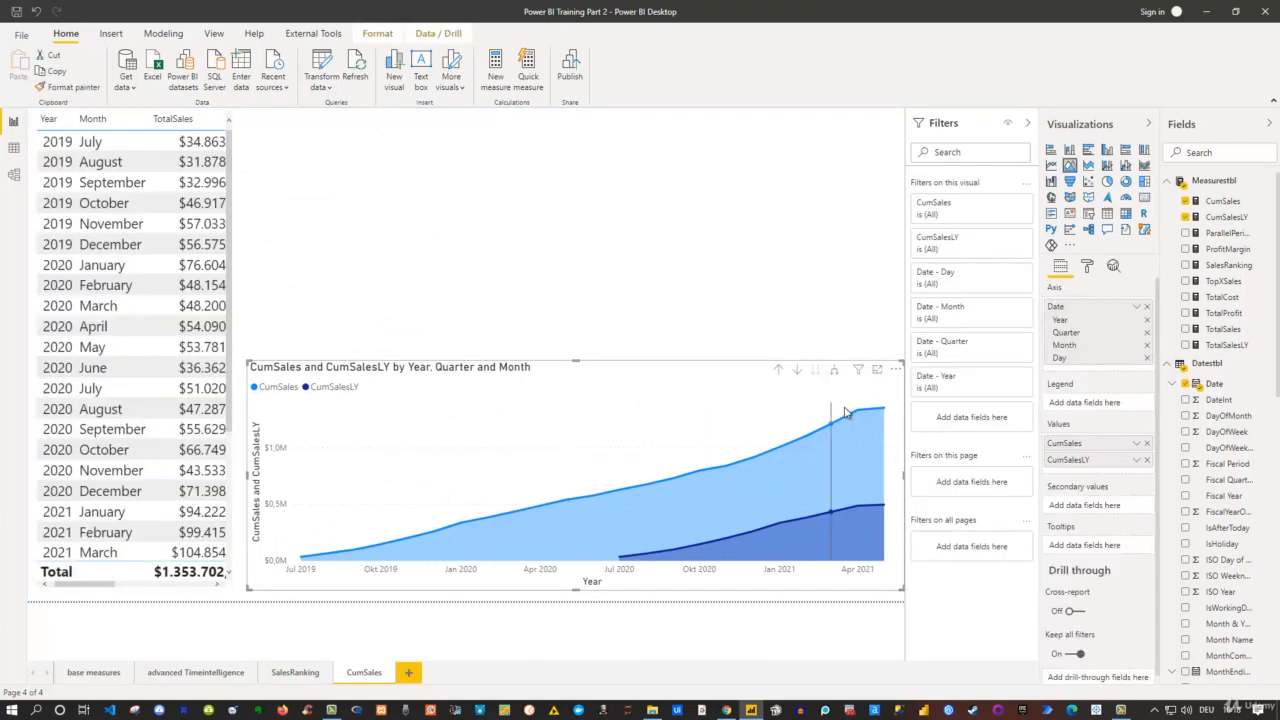
{"action": "mouse_move", "coordinate": [881, 412]}
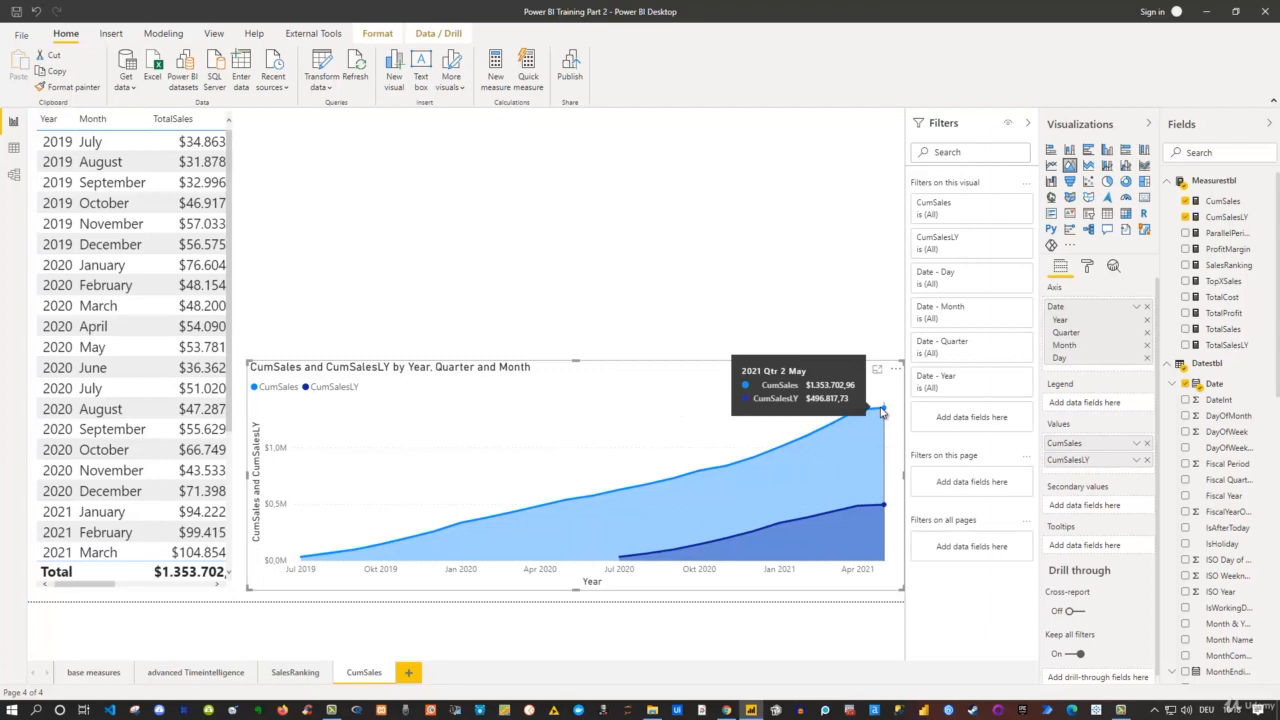